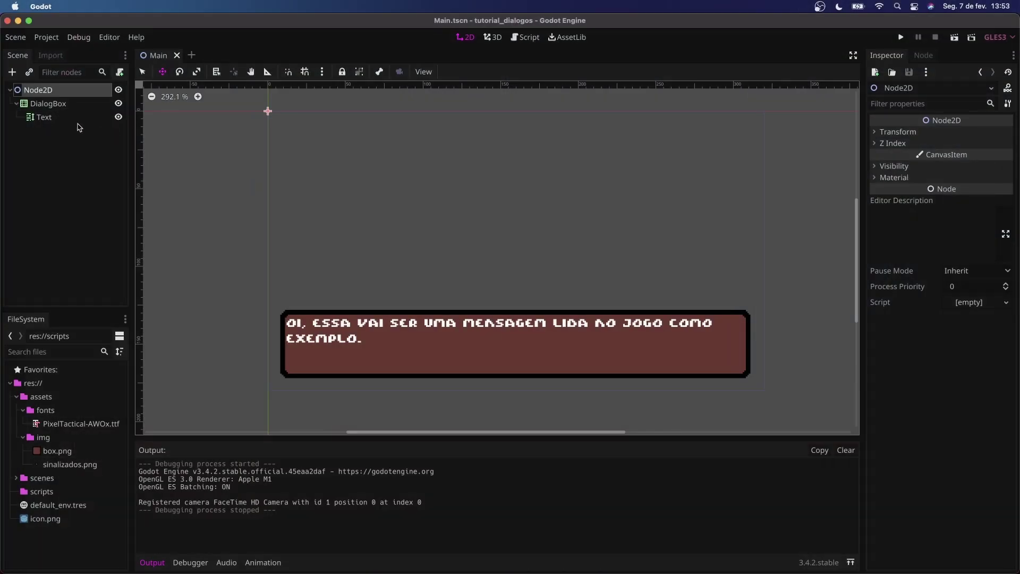
- Try moving the DialogBox and its Text label, then undo both moves
{"action": "left_click", "coordinate": [68, 104]}
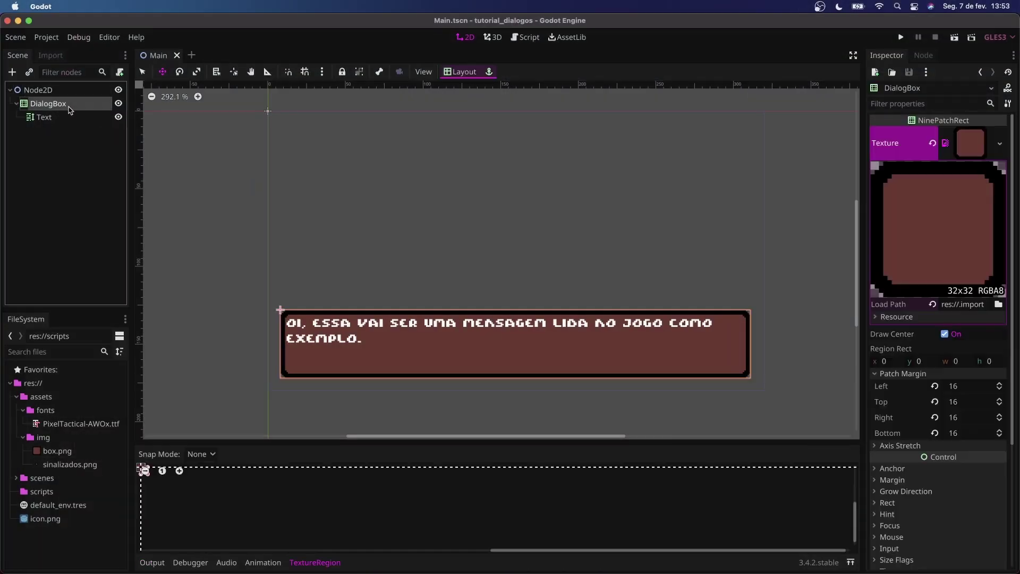
{"action": "left_click_drag", "start_coordinate": [403, 352], "coordinate": [406, 217]}
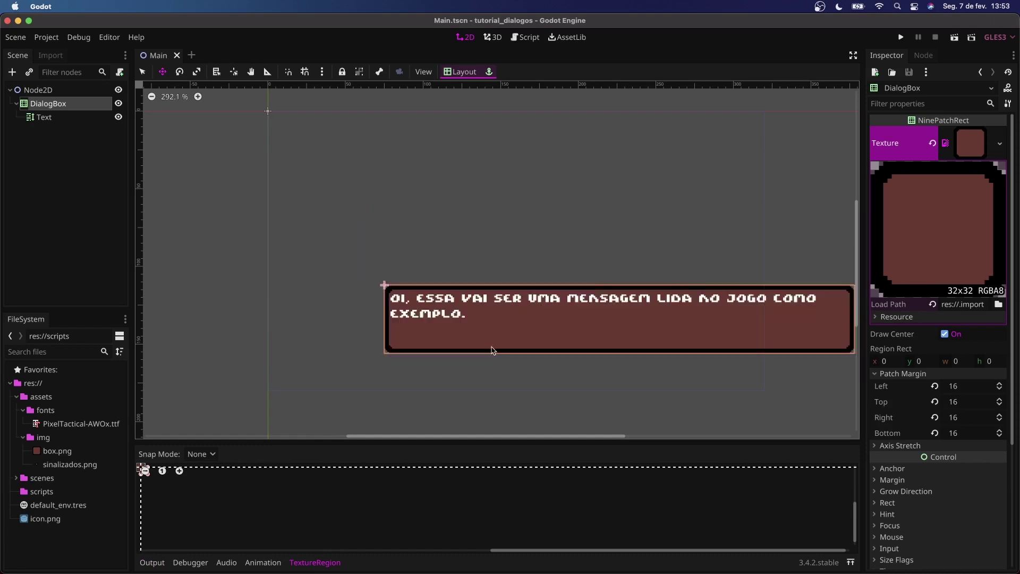
{"action": "key", "text": "ctrl+z"}
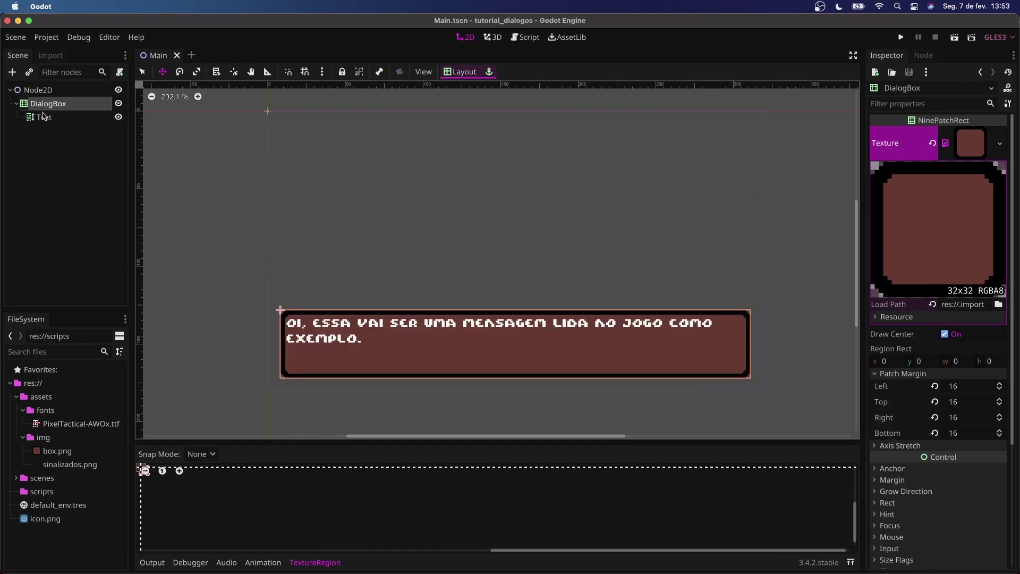
{"action": "left_click", "coordinate": [45, 118]}
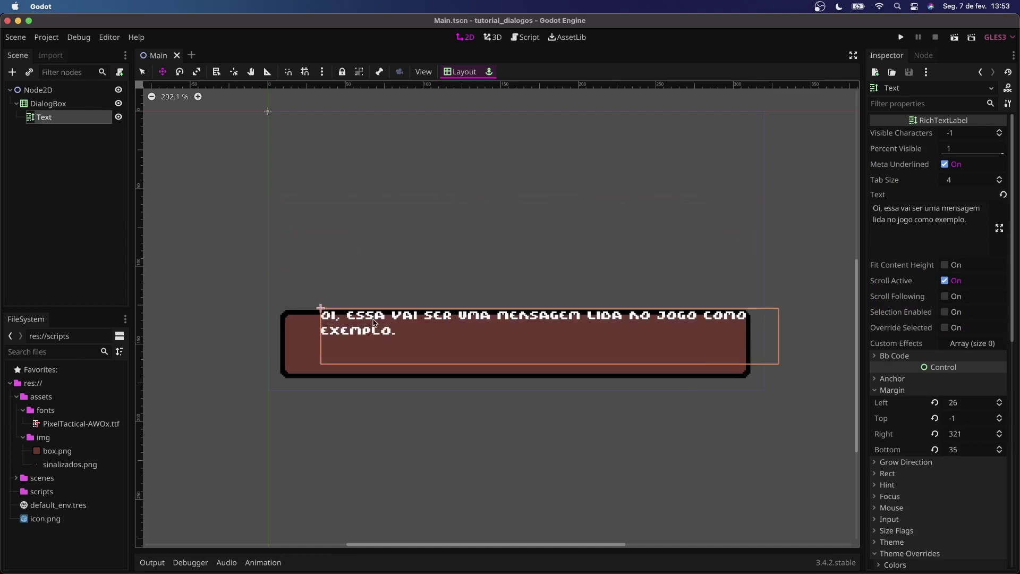
{"action": "left_click_drag", "start_coordinate": [361, 329], "coordinate": [290, 87]}
{"action": "key", "text": "ctrl+z"}
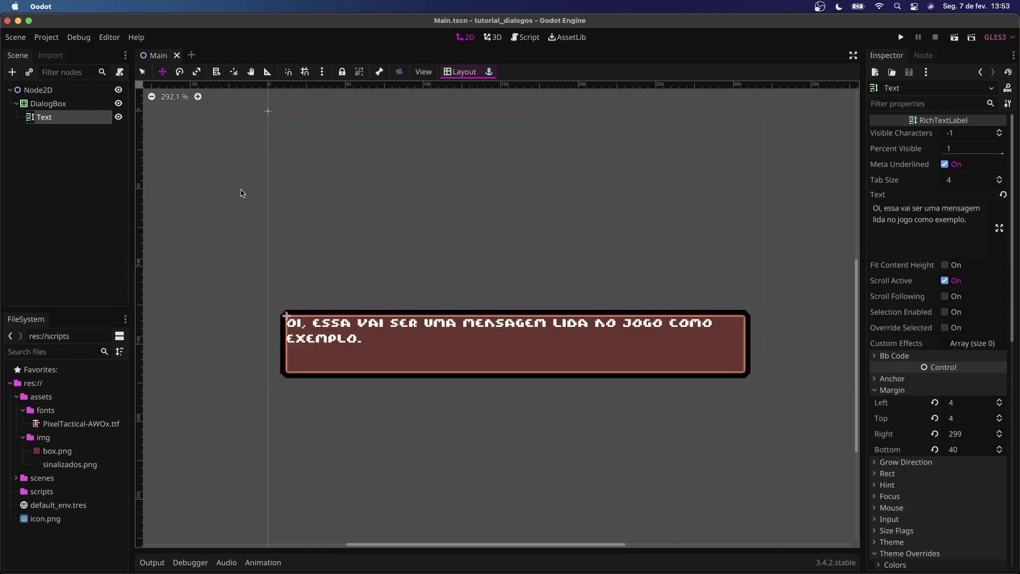
- Attach a new DialogBox.gd script in the scripts folder to DialogBox and select its template comments
{"action": "right_click", "coordinate": [90, 106]}
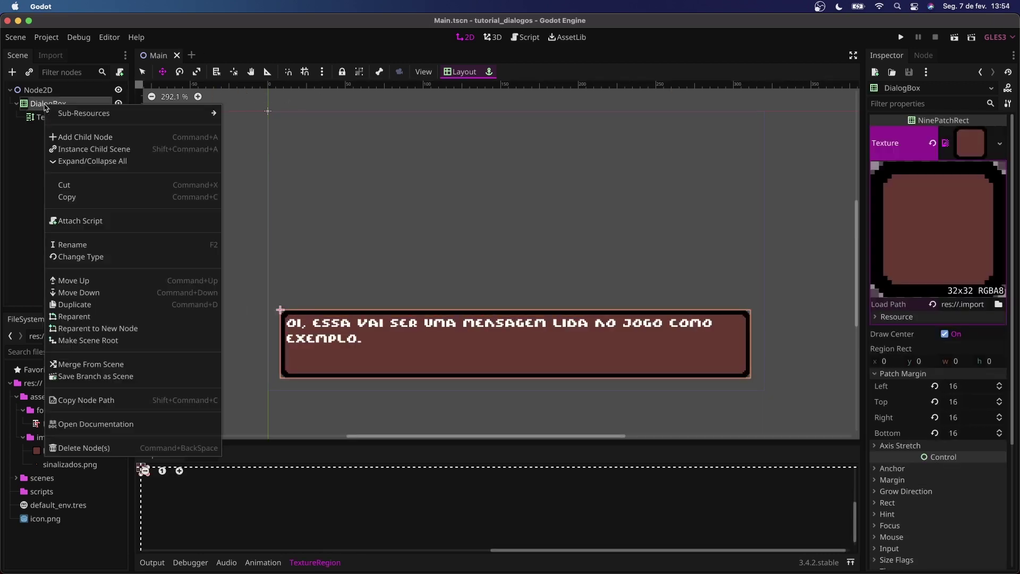
{"action": "left_click", "coordinate": [122, 226]}
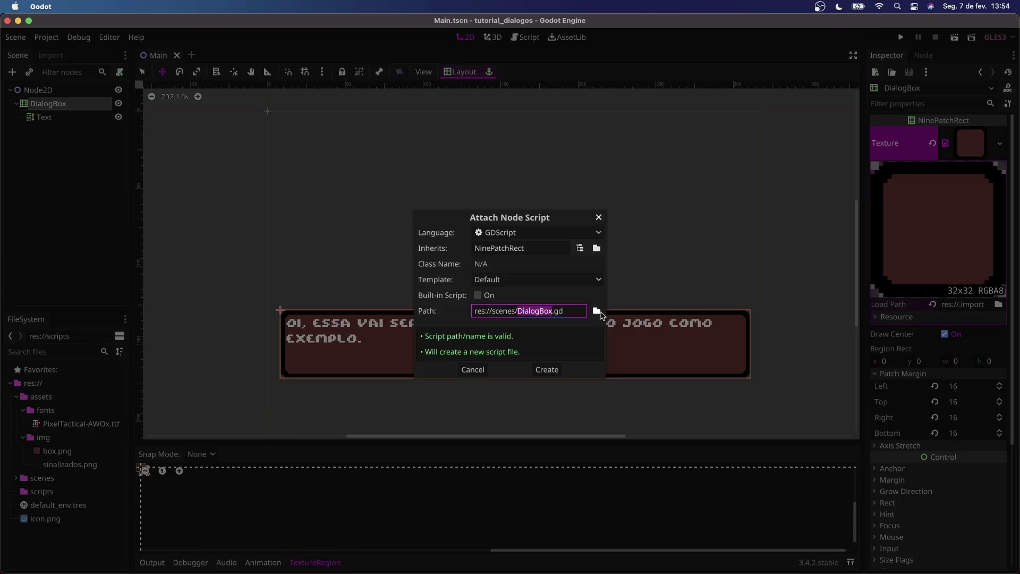
{"action": "left_click", "coordinate": [596, 310]}
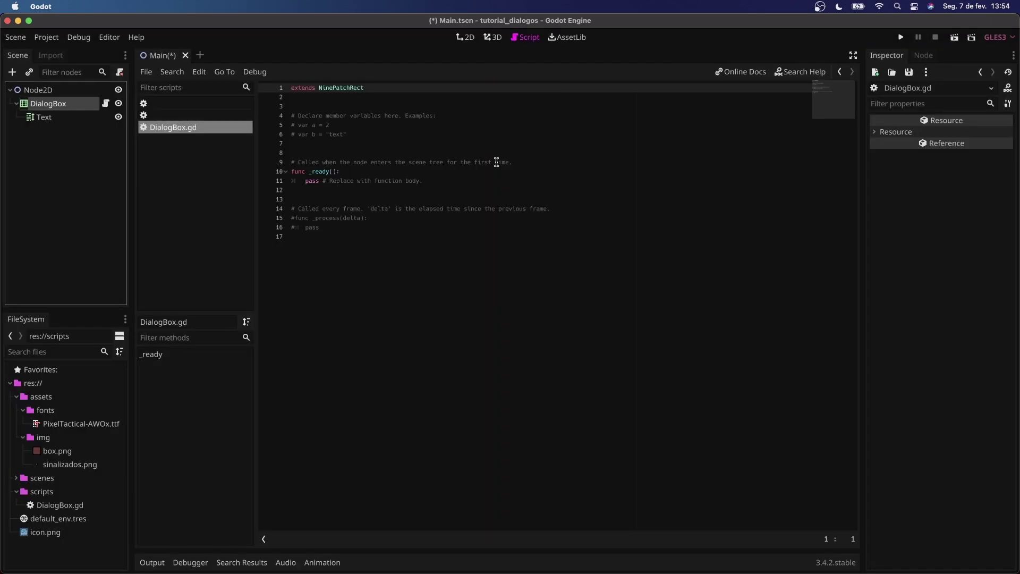
{"action": "left_click", "coordinate": [481, 140]}
{"action": "left_click_drag", "start_coordinate": [481, 139], "coordinate": [294, 109]}
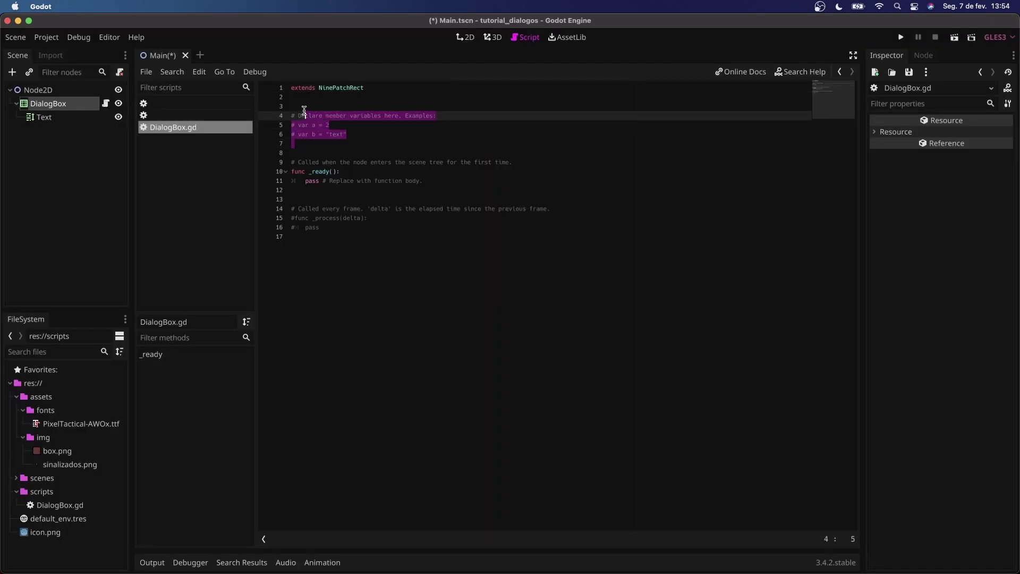
- Declare an onready text reference to $Text, a msg_queue Array, and pop_front into _msg in show_message
{"action": "type", "text": "onread"}
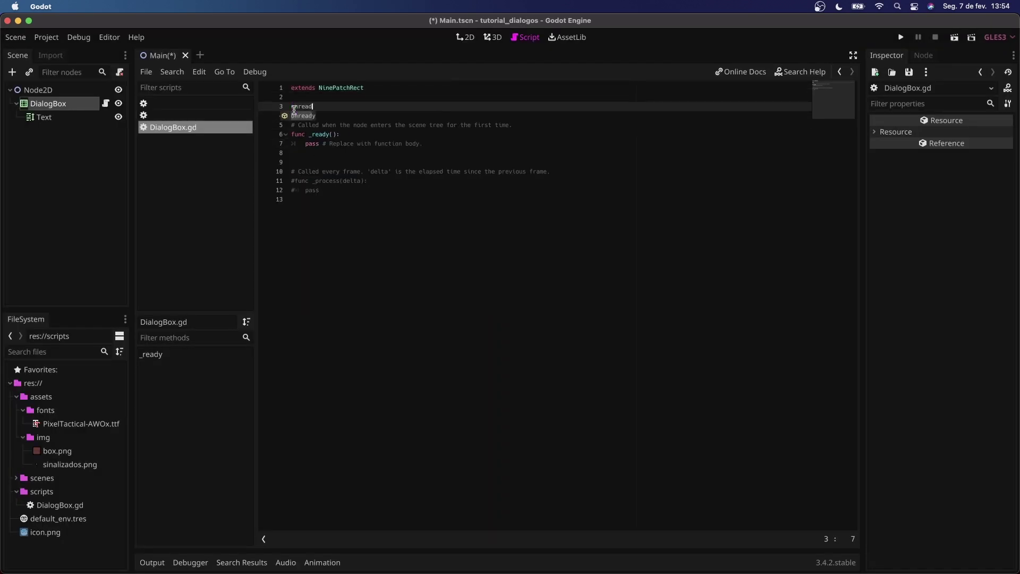
{"action": "type", "text": "y var"}
{"action": "type", "text": " text := $Text"}
{"action": "key", "text": "Return"}
{"action": "key", "text": "Return"}
{"action": "type", "text": "var msg_queue"}
{"action": "key", "text": "ctrl+s"}
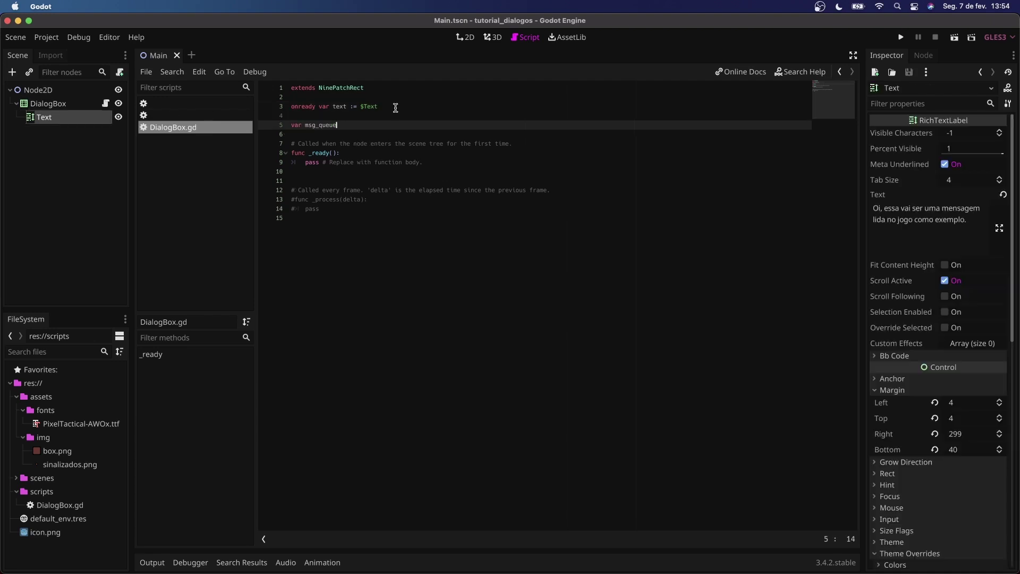
{"action": "type", "text": "rray = ["}
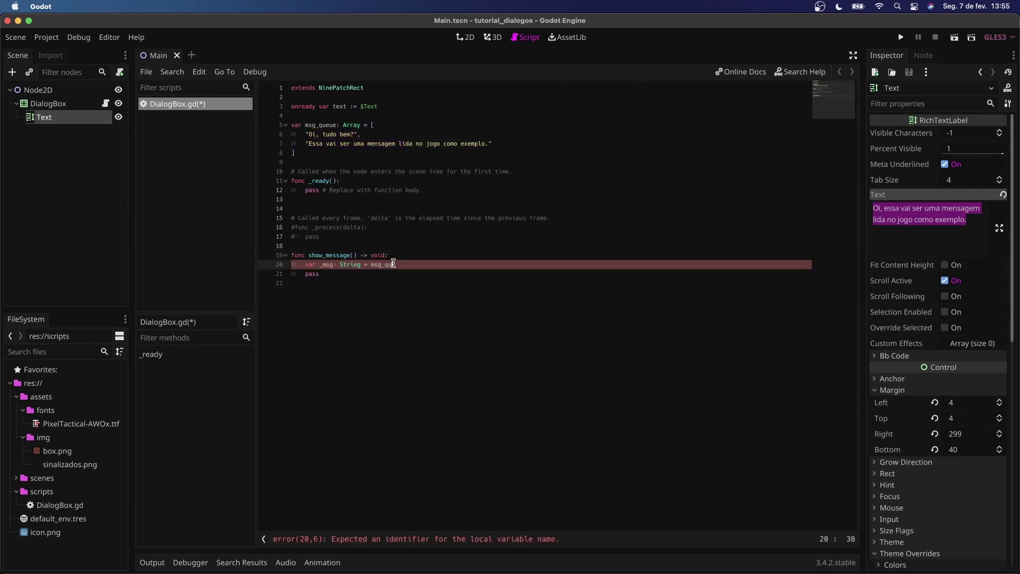
{"action": "type", "text": "eue.pop_front()"}
{"action": "key", "text": "Down"}
{"action": "key", "text": "ctrl+s"}
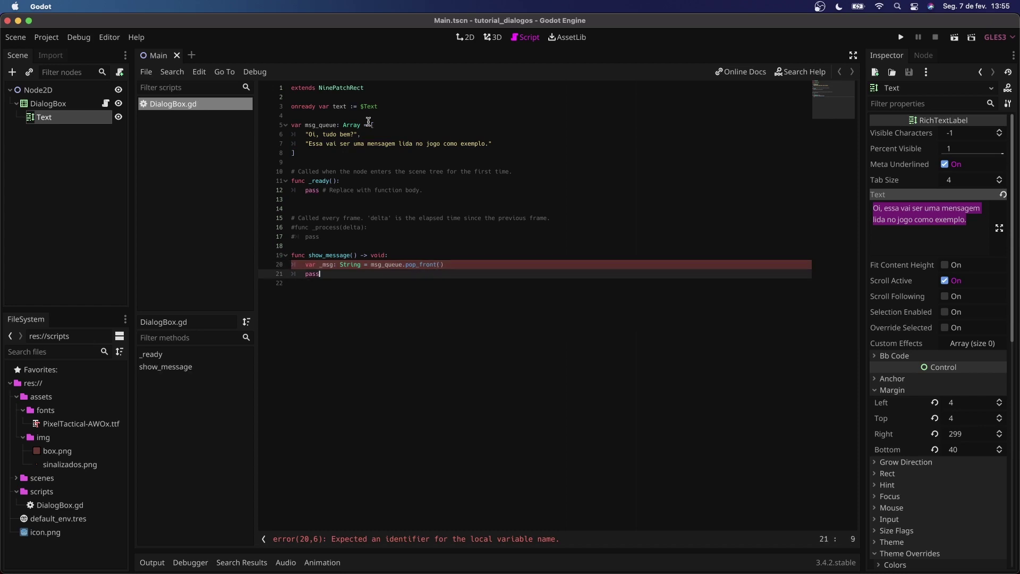
- Keep the 'Oi, tudo bem?' message and replace show_message's pass with text.bbcode_text = _msg
{"action": "left_click", "coordinate": [367, 135]}
{"action": "key", "text": "ctrl+shift+k"}
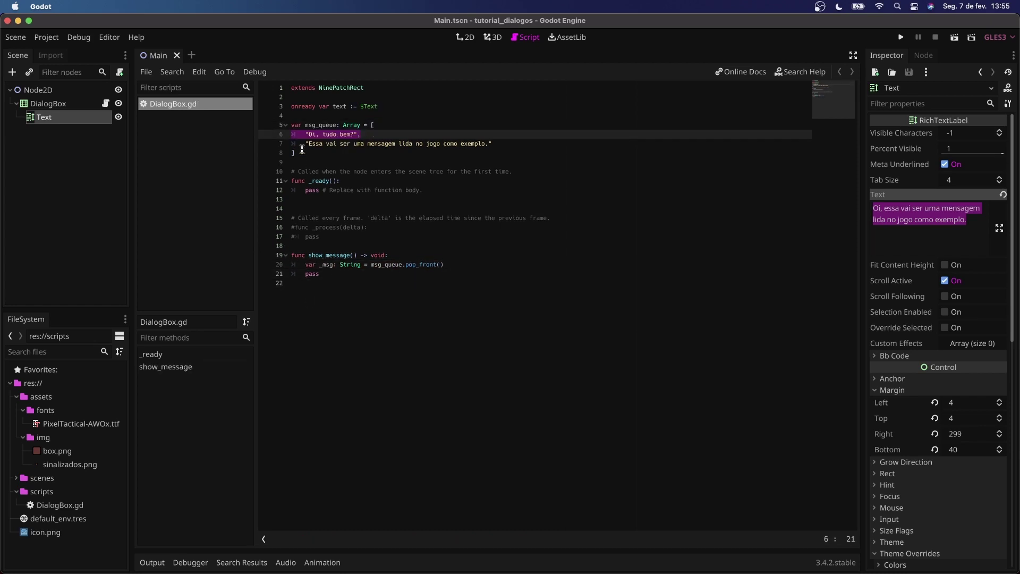
{"action": "key", "text": "ctrl+z"}
{"action": "key", "text": "ctrl+shift+z"}
{"action": "key", "text": "ctrl+z"}
{"action": "key", "text": "ctrl+shift+z"}
{"action": "left_click", "coordinate": [452, 265]}
{"action": "key", "text": "ctrl+z"}
{"action": "key", "text": "BackSpace"}
{"action": "key", "text": "BackSpace"}
{"action": "key", "text": "BackSpace"}
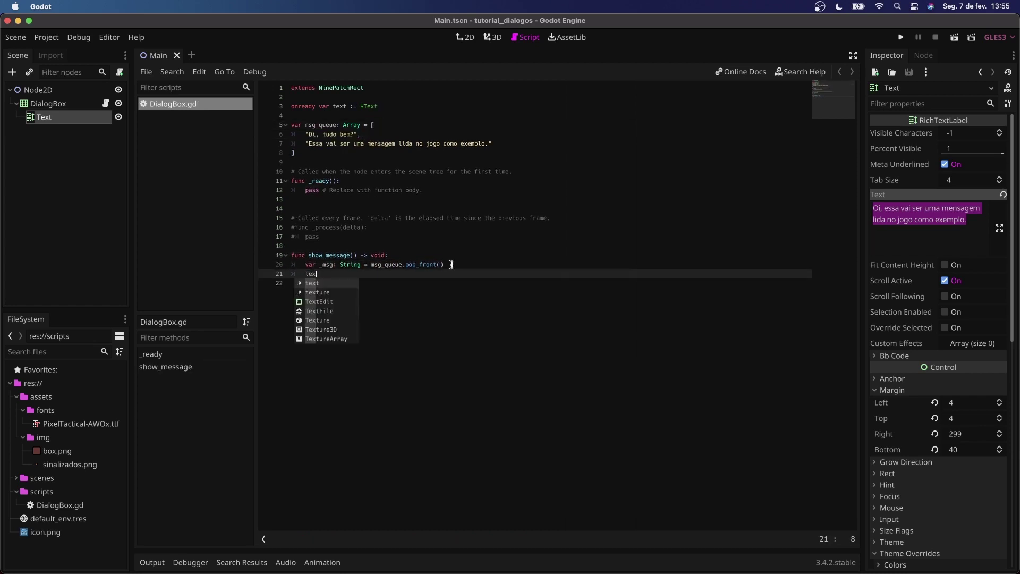
{"action": "type", "text": "text.bbcode_text = _msg"}
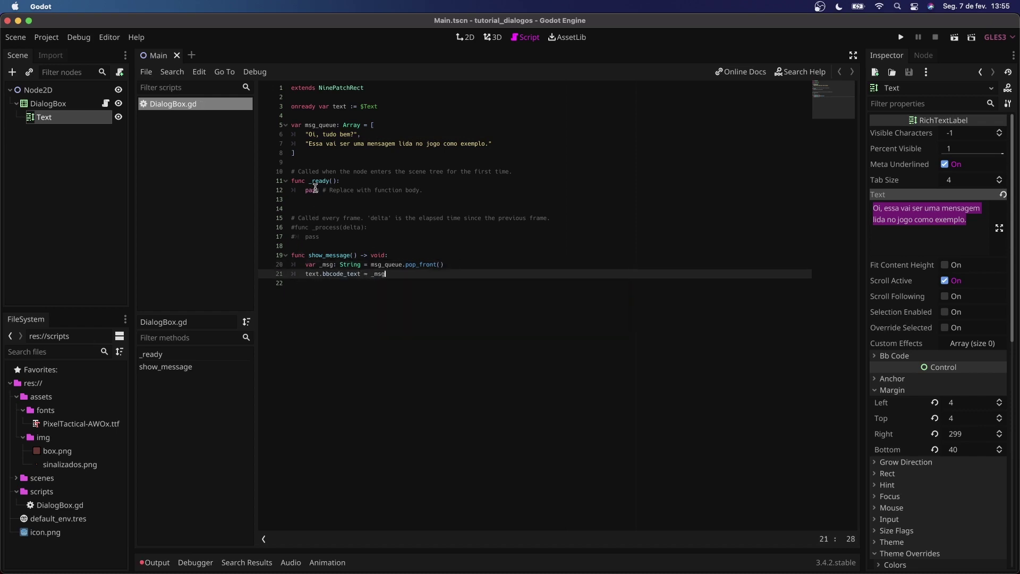
- Call show_message() from _ready, add a print of msg_queue, and run the project
{"action": "left_click_drag", "start_coordinate": [305, 190], "coordinate": [454, 190]}
{"action": "type", "text": "show_message()"}
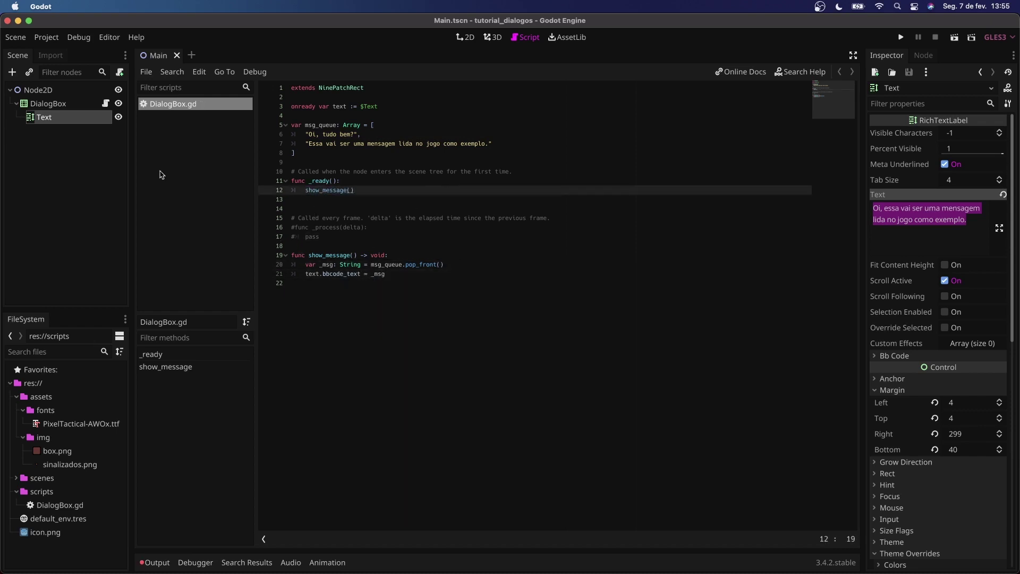
{"action": "left_click", "coordinate": [466, 274]}
{"action": "key", "text": "Return"}
{"action": "type", "text": "print(msg_queue"}
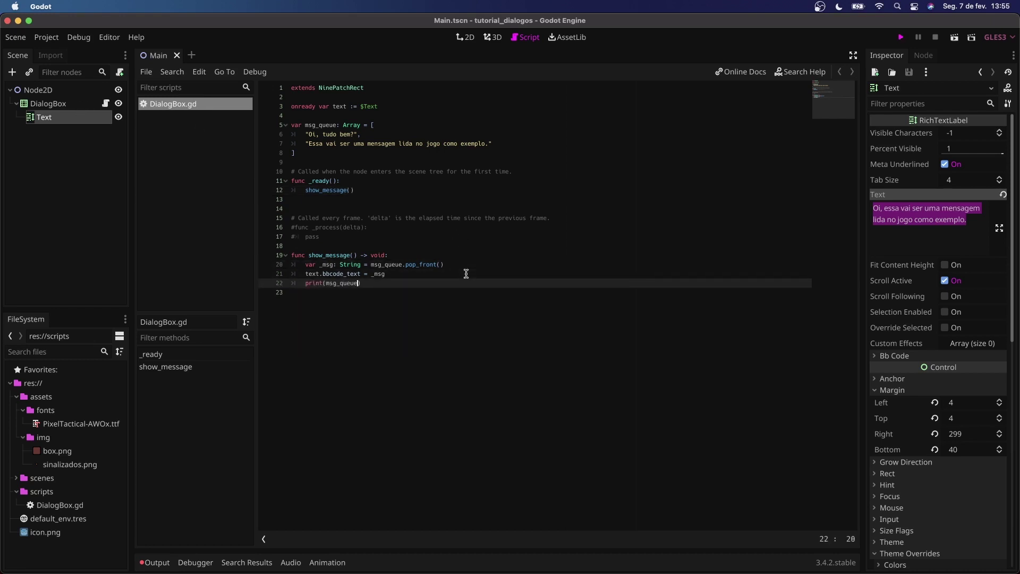
{"action": "key", "text": "super+b"}
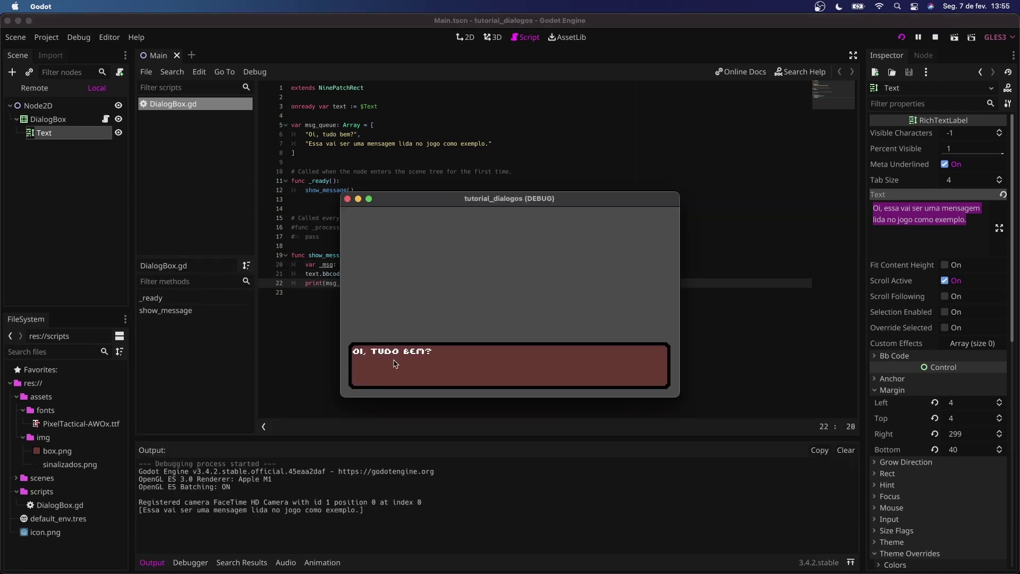
- Add an _input handler calling show_message() on InputEventKey ui_accept presses, and delete _ready
{"action": "key", "text": "super+q"}
{"action": "double_click", "coordinate": [335, 122]}
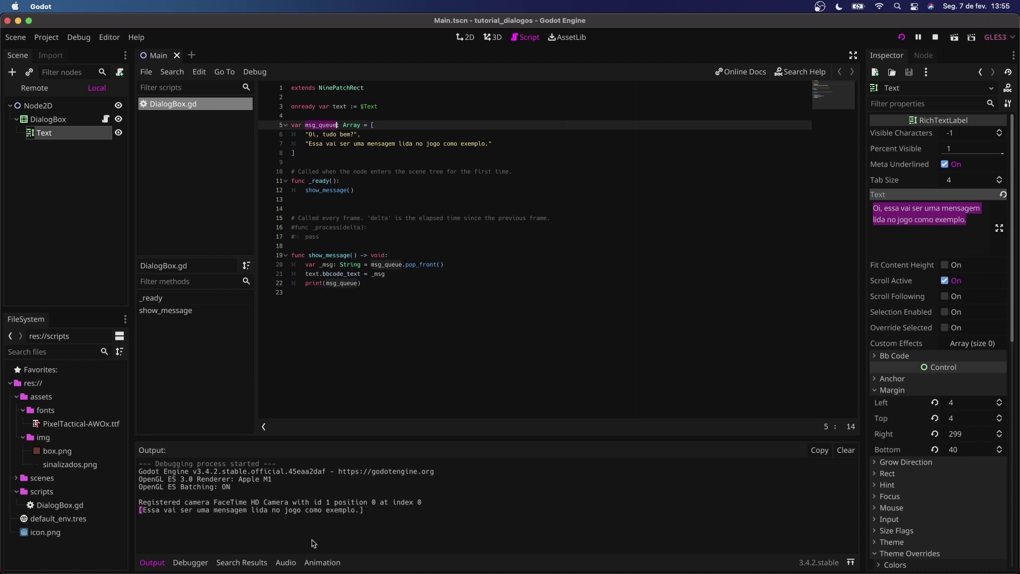
{"action": "double_click", "coordinate": [260, 511]}
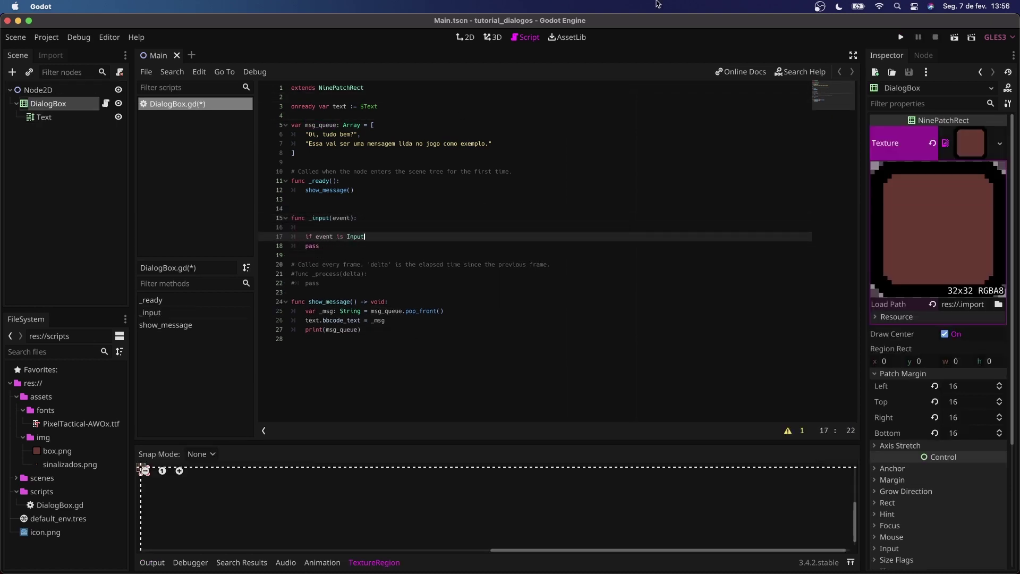
{"action": "type", "text": "Event"}
{"action": "key", "text": "Return"}
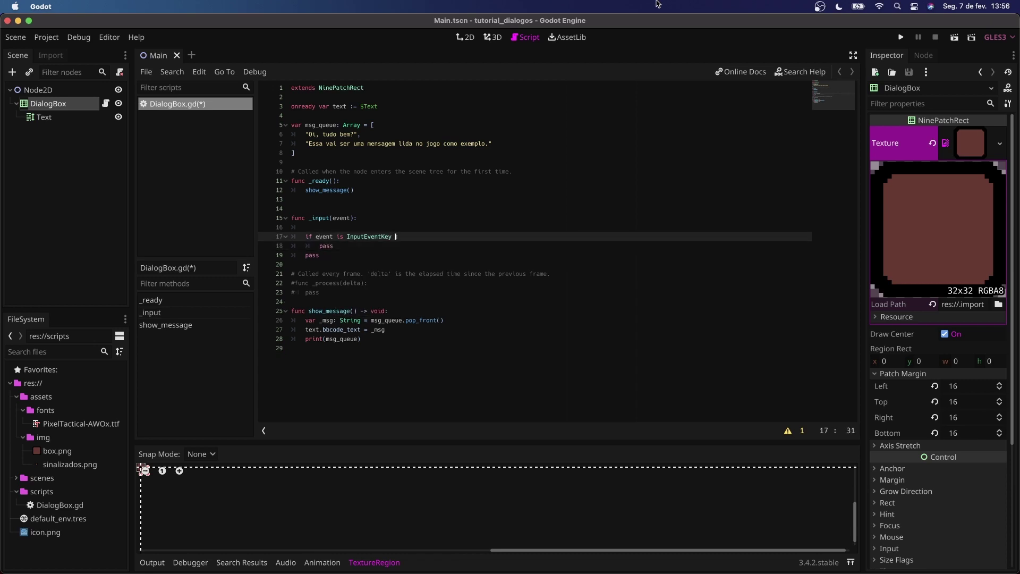
{"action": "type", "text": "and event.is_action_pressed(\"ui_accept\"):"}
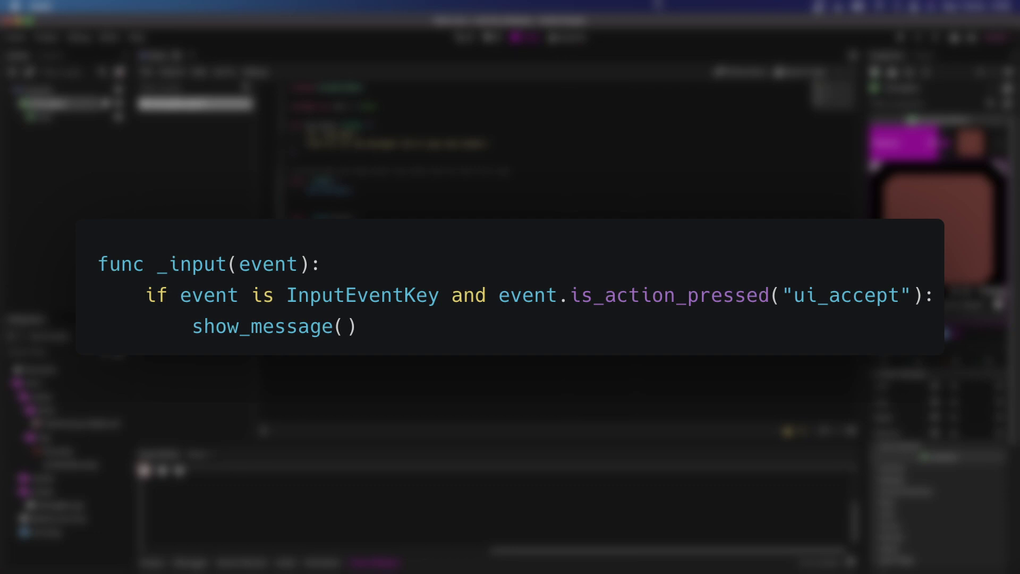
{"action": "type", "text": "show_message()"}
{"action": "key", "text": "Return"}
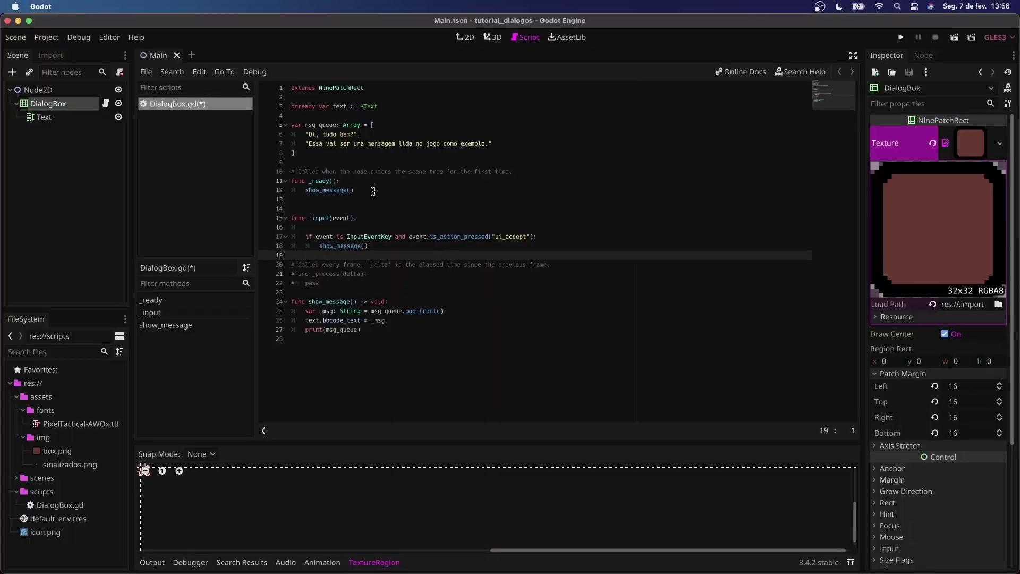
{"action": "left_click", "coordinate": [373, 191]}
{"action": "key", "text": "ctrl+shift+k"}
{"action": "key", "text": "ctrl+shift+k"}
{"action": "key", "text": "ctrl+shift+k"}
{"action": "key", "text": "ctrl+shift+k"}
- Run the game and advance the dialog with Enter until the Nil-to-String error appears
{"action": "key", "text": "F5"}
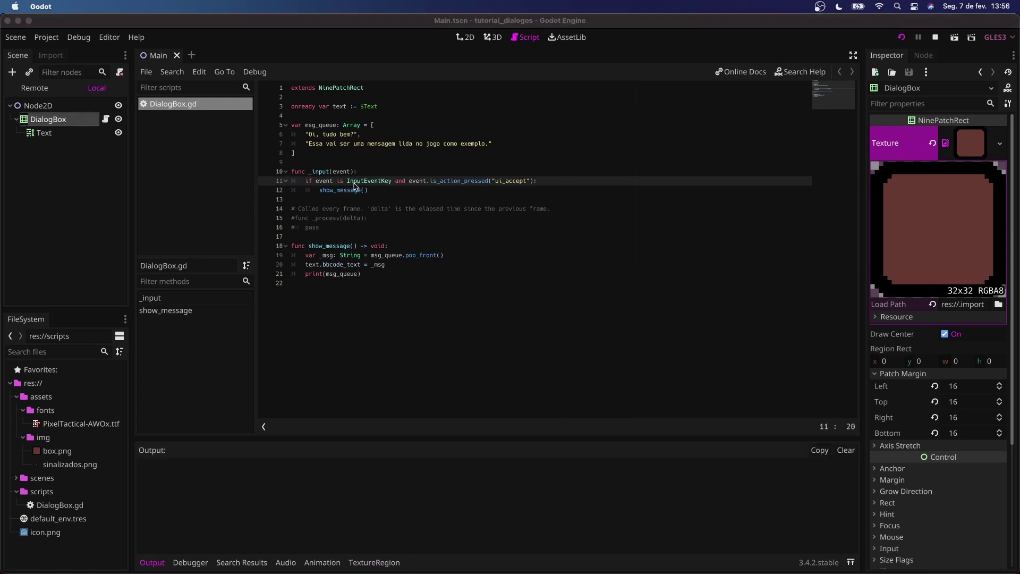
{"action": "key", "text": "Return"}
{"action": "key", "text": "Return"}
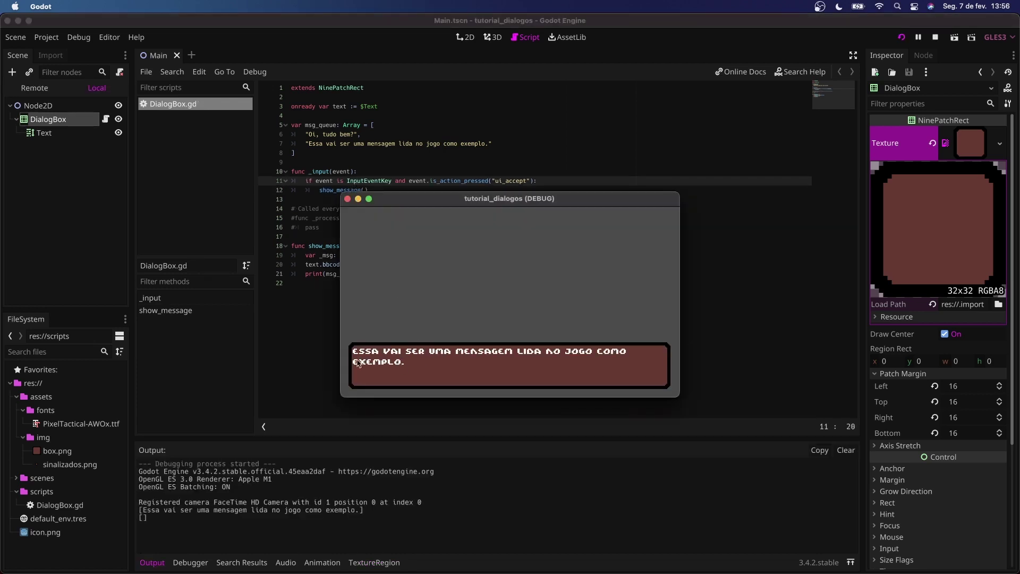
{"action": "key", "text": "Return"}
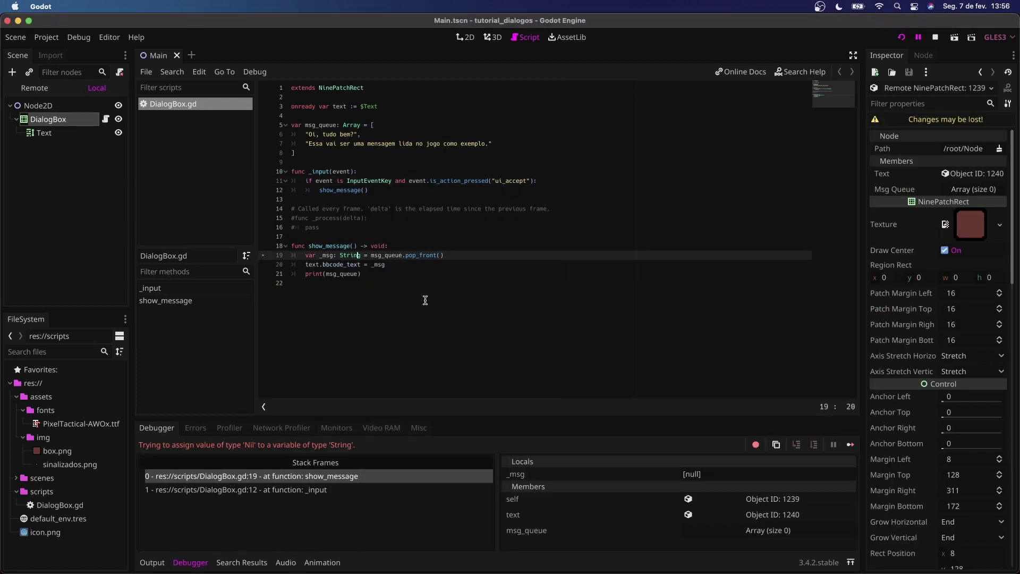
- Read the Array documentation for pop_front() and what it returns
{"action": "left_click", "coordinate": [408, 256], "text": "super"}
{"action": "scroll", "coordinate": [413, 171], "scroll_direction": "up", "scroll_amount": 1}
{"action": "left_click_drag", "start_coordinate": [291, 140], "coordinate": [392, 139]}
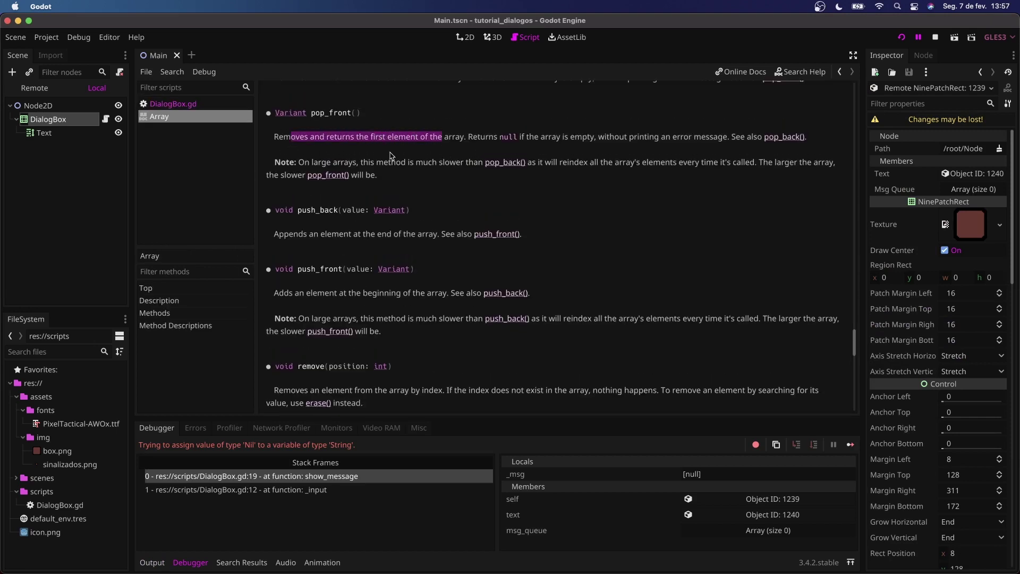
{"action": "left_click_drag", "start_coordinate": [467, 137], "coordinate": [498, 137]}
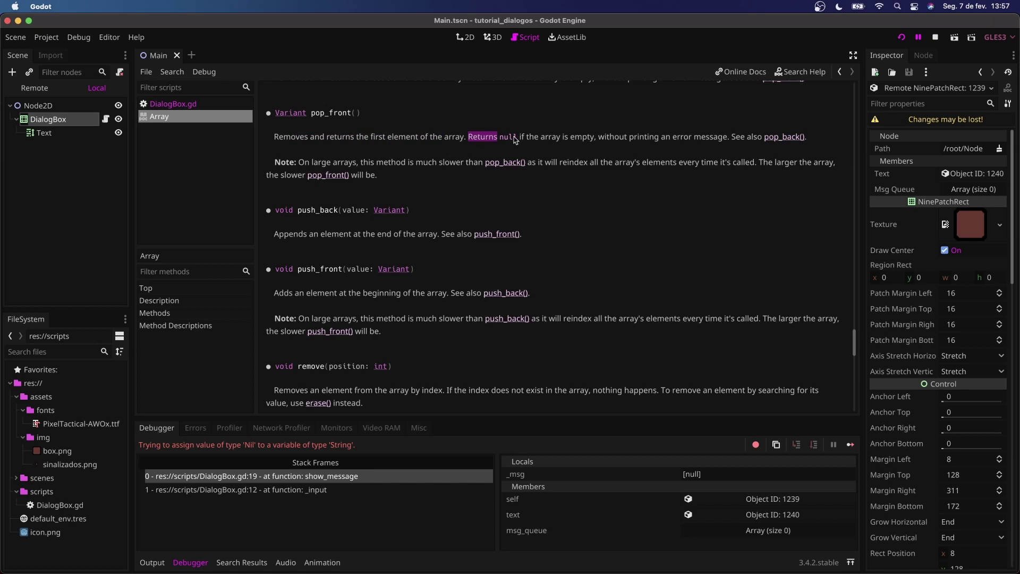
- Return early when msg_queue.size() == 0, and type _msg as String
{"action": "type", "text": "if msg"}
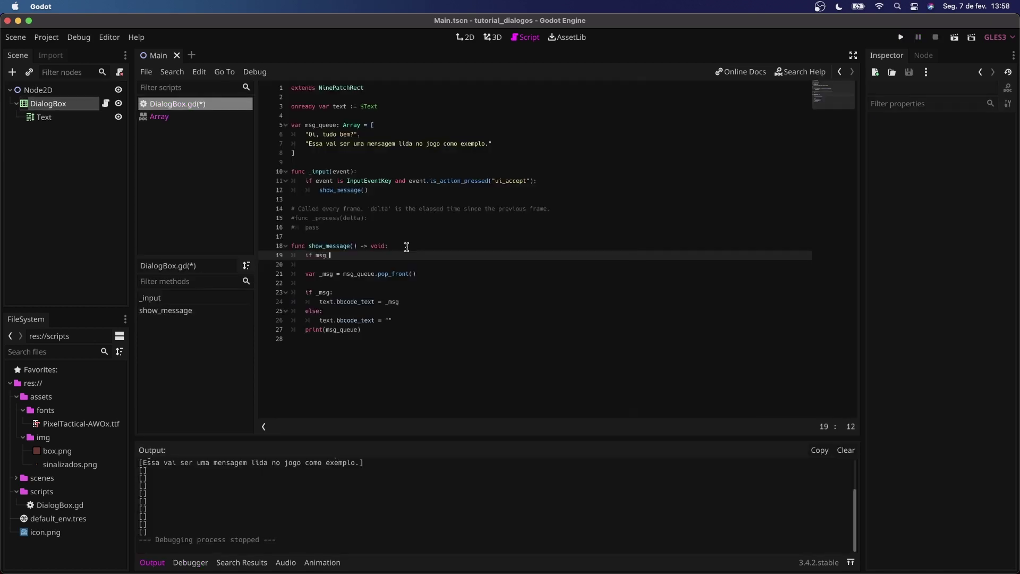
{"action": "type", "text": "_queue.size() == 0"}
{"action": "type", "text": ":"}
{"action": "key", "text": "Return"}
{"action": "type", "text": "return"}
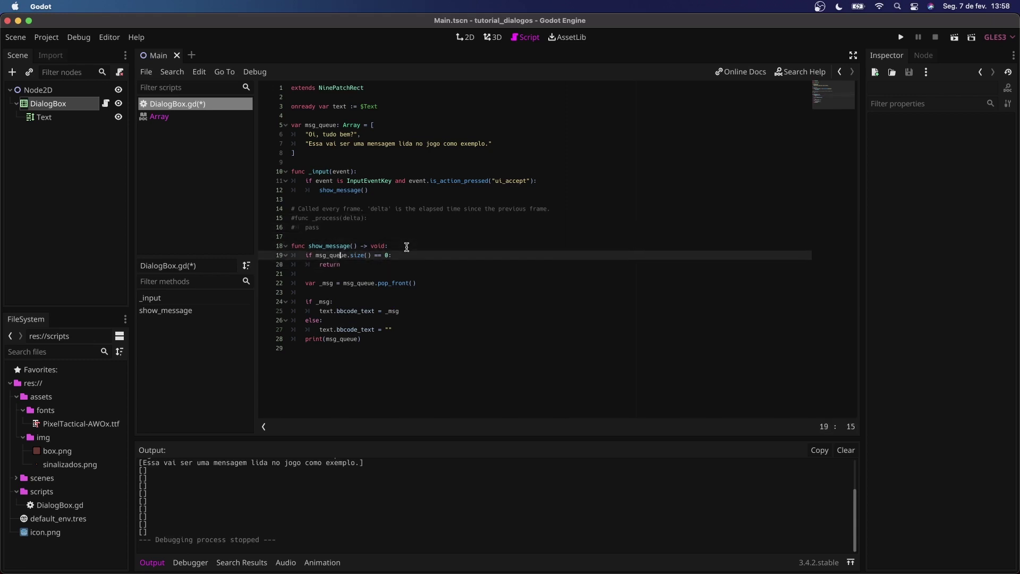
{"action": "key", "text": "Down"}
{"action": "key", "text": "Down"}
{"action": "key", "text": "Right"}
{"action": "key", "text": "Right"}
{"action": "type", "text": ": String"}
- Remove the if _msg/else branch so the message is always assigned, then test-run the game
{"action": "left_click_drag", "start_coordinate": [340, 284], "coordinate": [431, 286]}
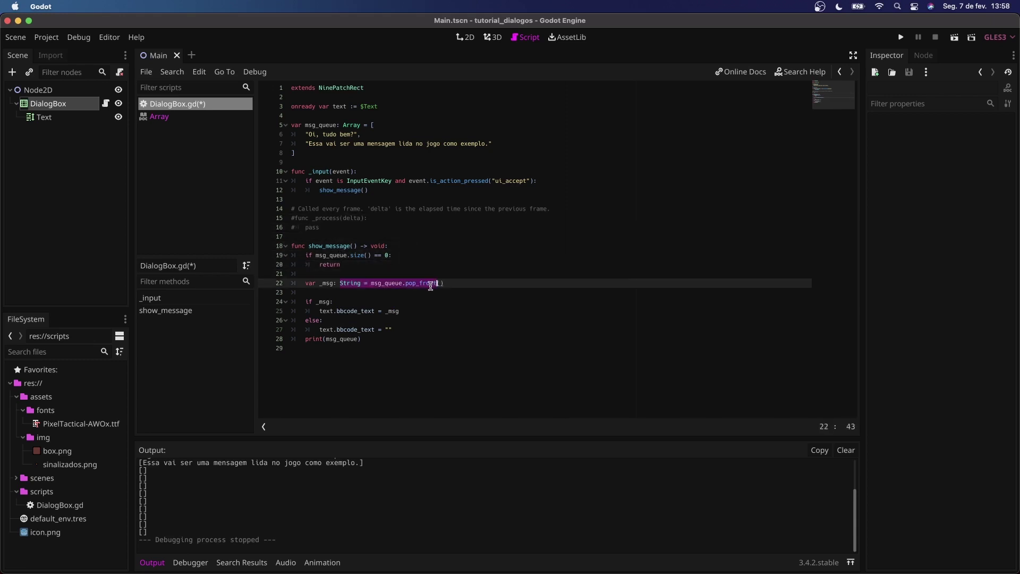
{"action": "left_click", "coordinate": [493, 304]}
{"action": "key", "text": "super+shift+k"}
{"action": "key", "text": "shift+Tab"}
{"action": "key", "text": "Down"}
{"action": "key", "text": "super+shift+k"}
{"action": "key", "text": "super+shift+k"}
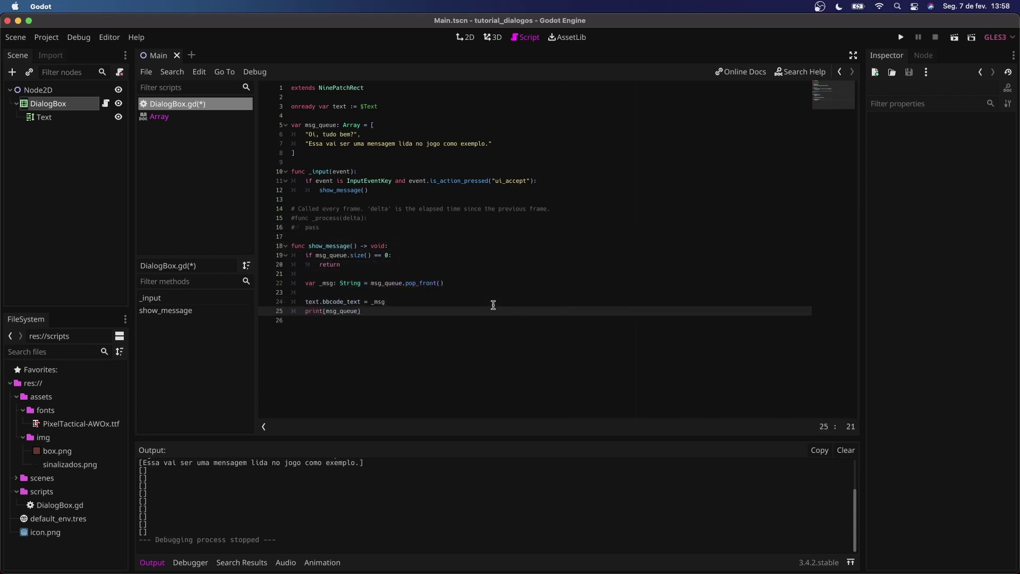
{"action": "key", "text": "super+b"}
{"action": "key", "text": "Return"}
{"action": "key", "text": "Return"}
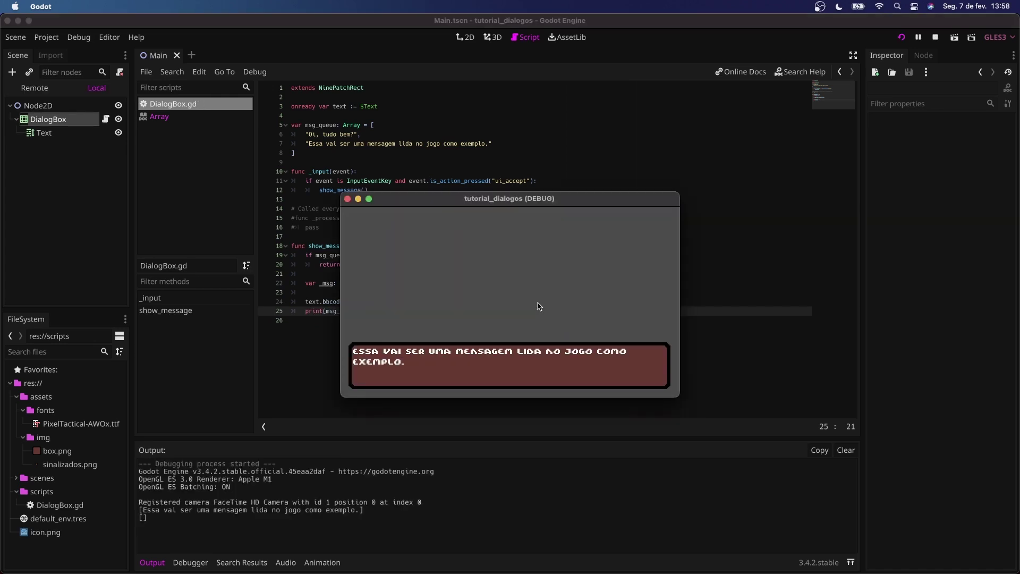
{"action": "key", "text": "super+q"}
- Add hide() to the empty-queue check and rerun to confirm the box hides after the last message
{"action": "left_click", "coordinate": [491, 255]}
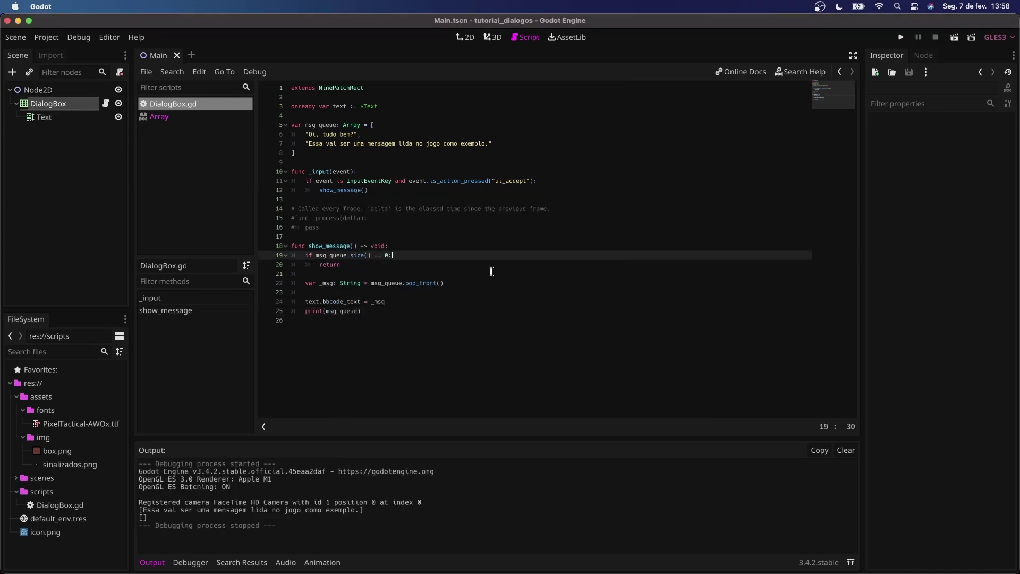
{"action": "key", "text": "Return"}
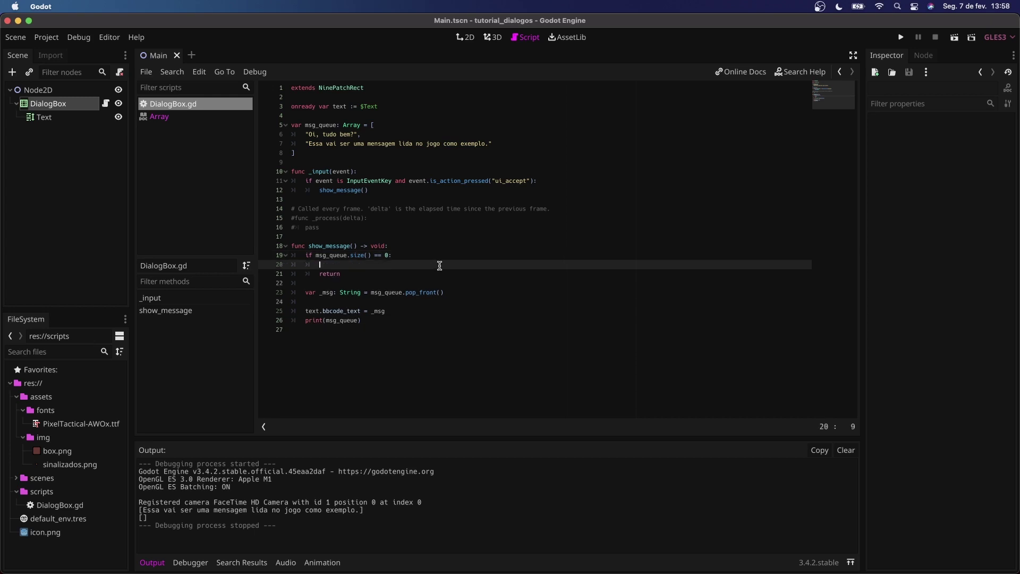
{"action": "type", "text": "hide()"}
{"action": "key", "text": "super+b"}
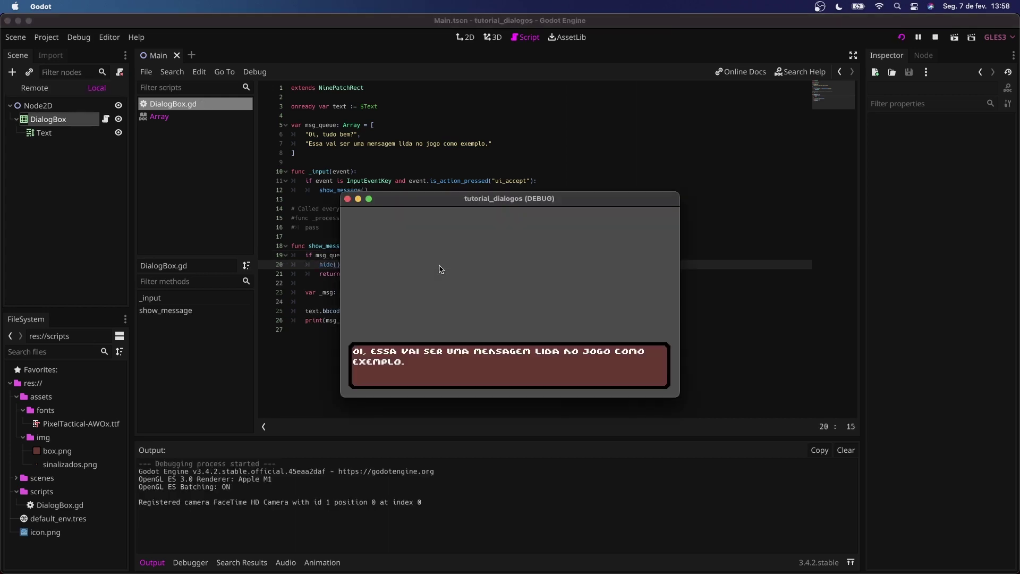
{"action": "key", "text": "Return"}
{"action": "key", "text": "Return"}
{"action": "key", "text": "Return"}
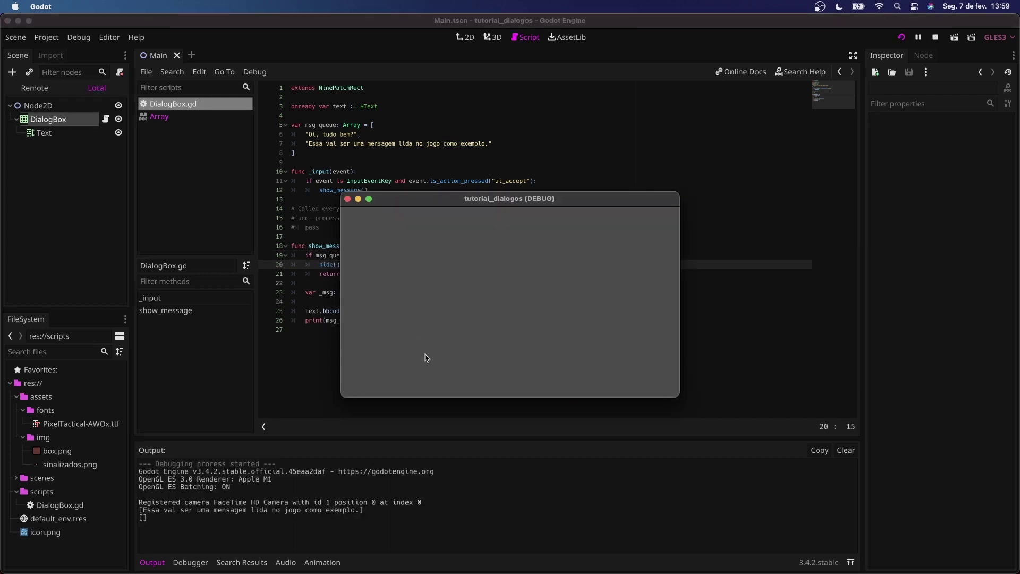
{"action": "key", "text": "super+q"}
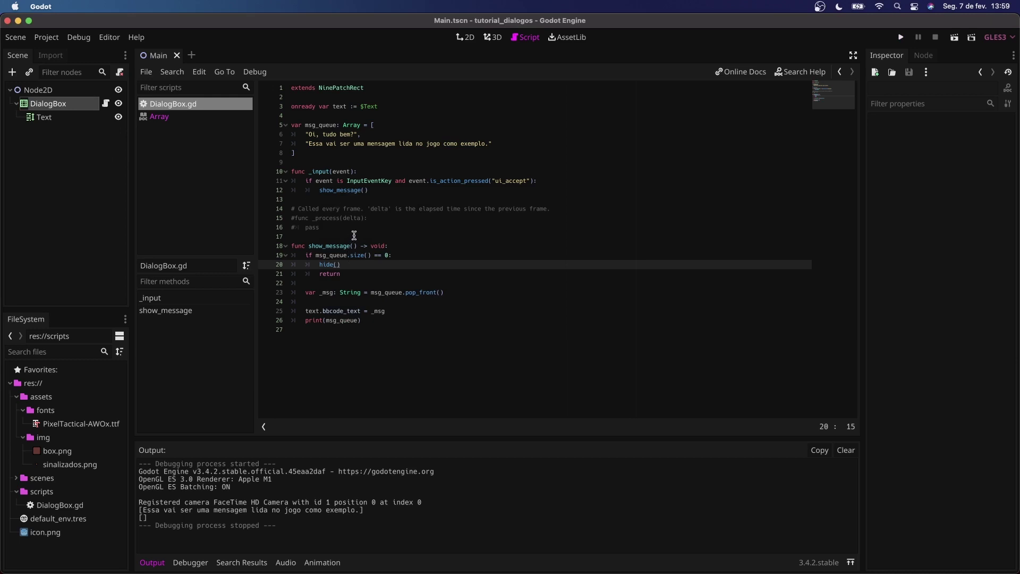
{"action": "left_click", "coordinate": [24, 103]}
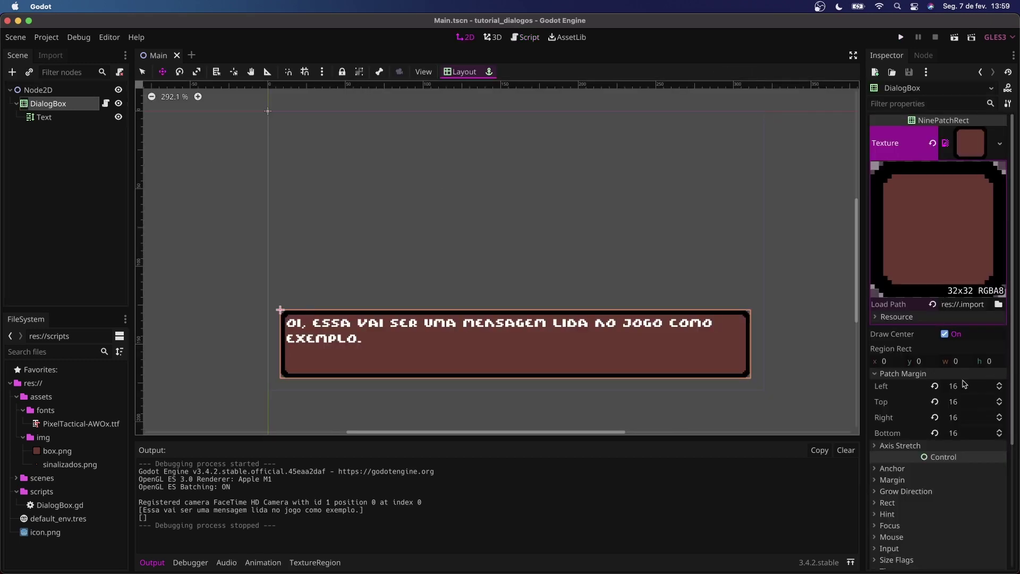
{"action": "key", "text": "super+b"}
{"action": "key", "text": "Return"}
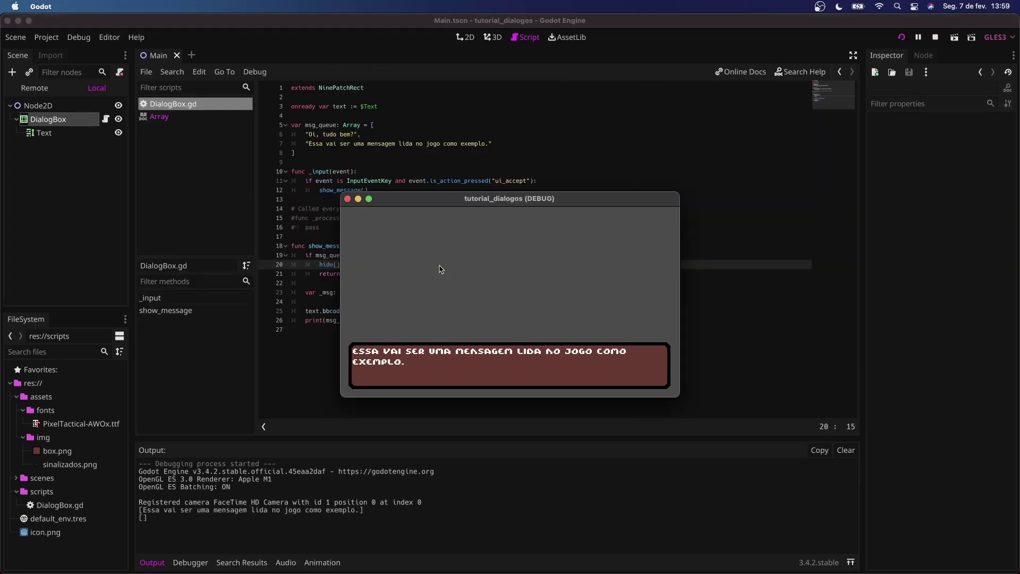
{"action": "key", "text": "Return"}
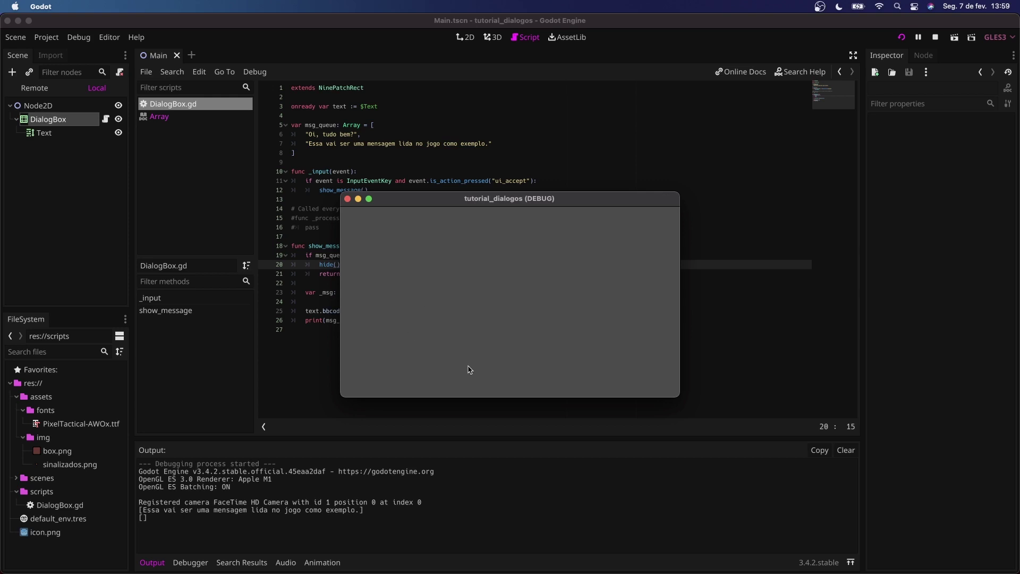
{"action": "key", "text": "super+q"}
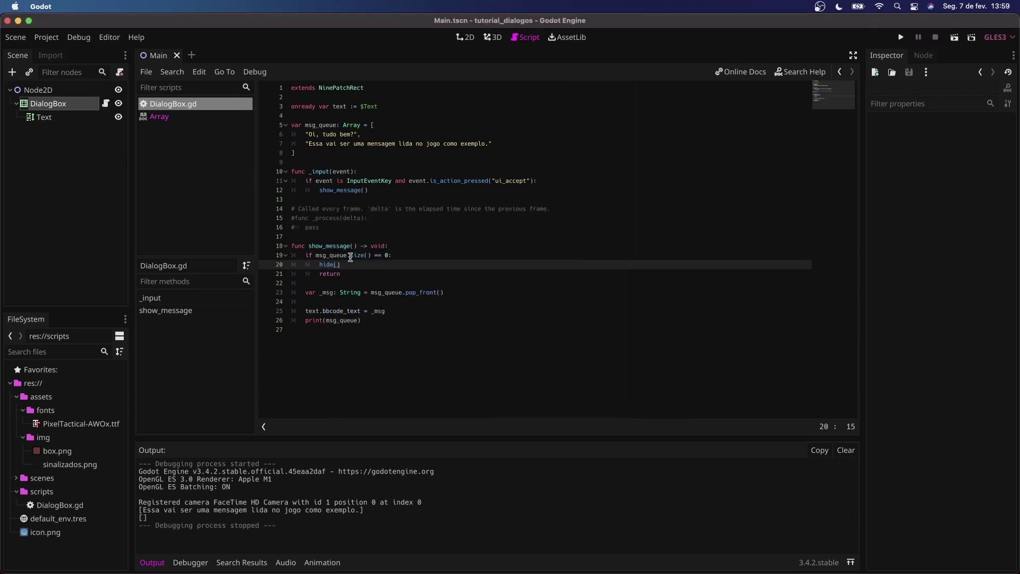
- Step the Text label's Visible Characters up from 0 to preview the reveal, then reset it to -1
{"action": "left_click", "coordinate": [355, 234]}
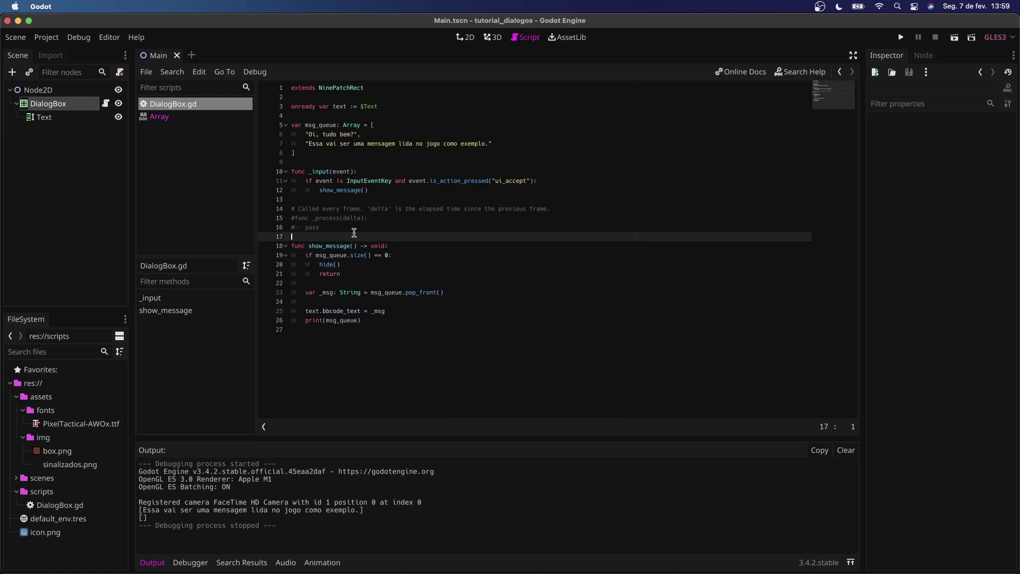
{"action": "left_click", "coordinate": [34, 106]}
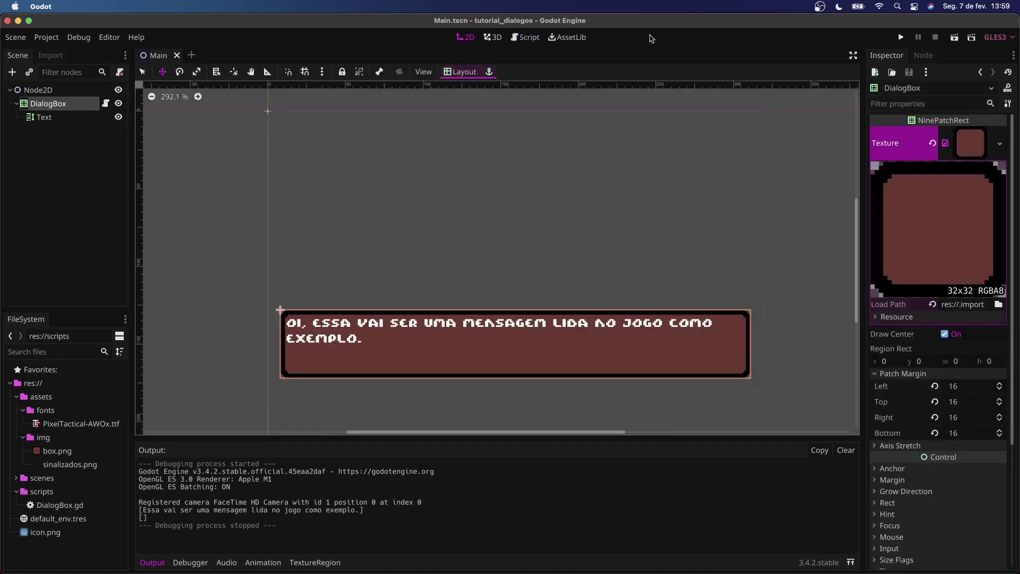
{"action": "left_click", "coordinate": [53, 119]}
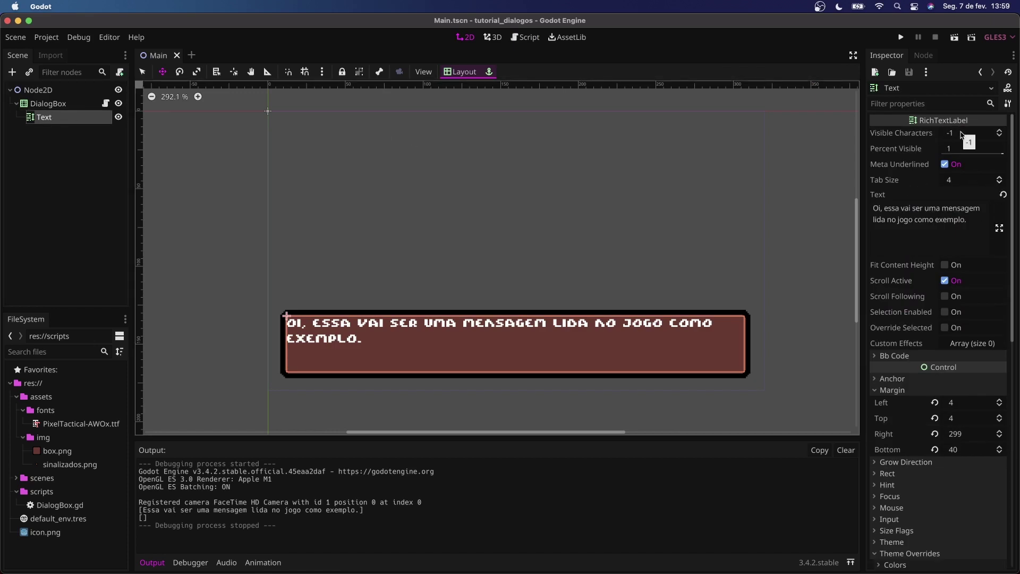
{"action": "left_click", "coordinate": [1000, 132]}
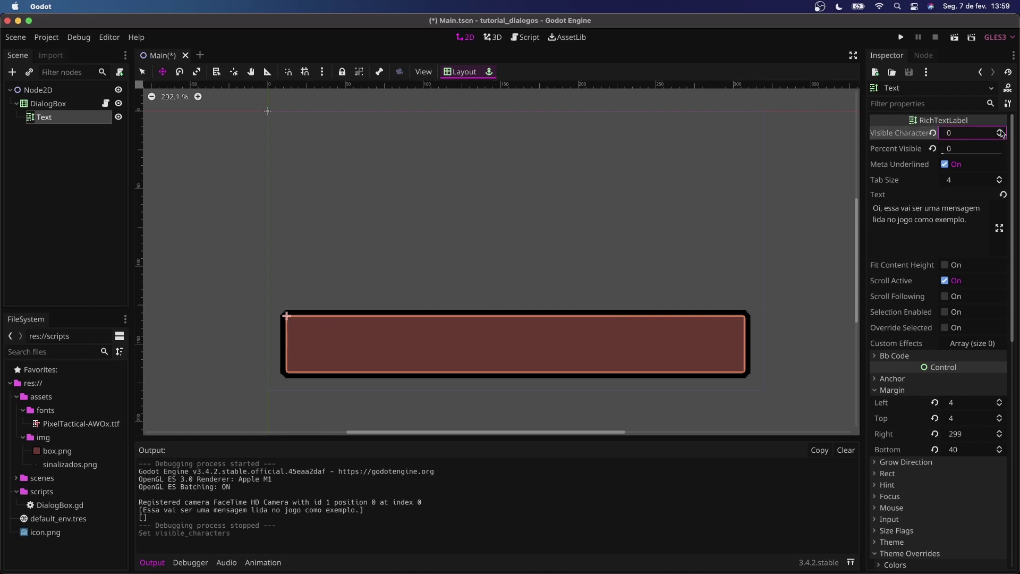
{"action": "left_click", "coordinate": [1000, 131]}
{"action": "left_click", "coordinate": [1000, 132]}
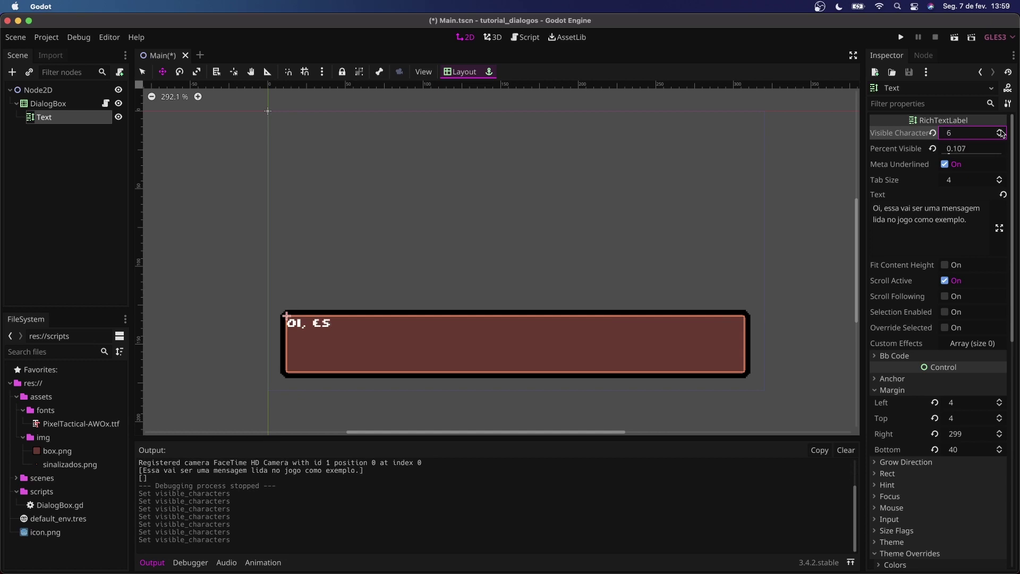
{"action": "left_click", "coordinate": [1000, 131]}
{"action": "left_click", "coordinate": [1000, 131]}
{"action": "left_click", "coordinate": [1000, 131]}
{"action": "left_click", "coordinate": [1001, 131]}
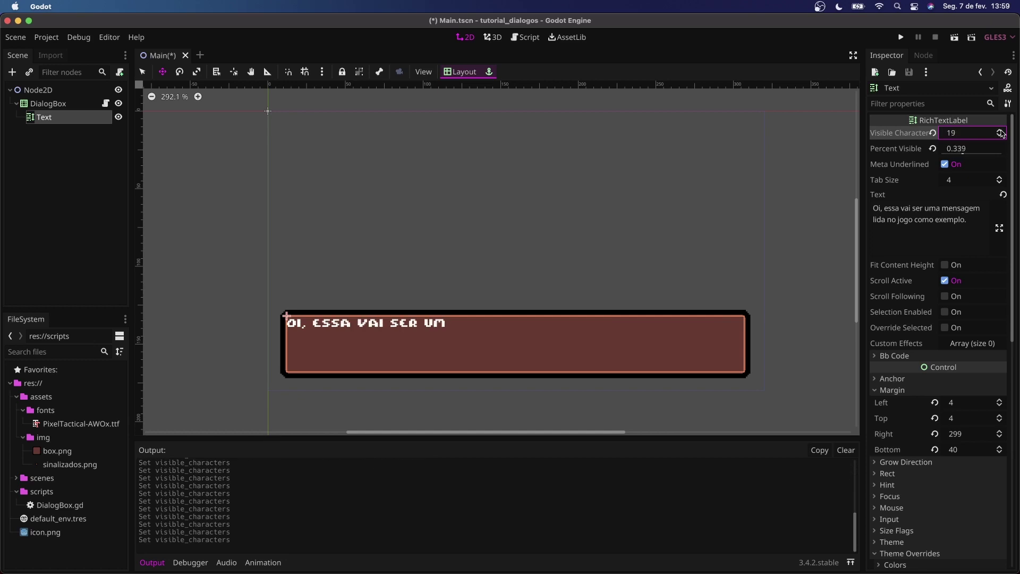
{"action": "left_click", "coordinate": [1001, 131]}
{"action": "left_click", "coordinate": [1000, 131]}
{"action": "left_click", "coordinate": [1001, 131]}
{"action": "left_click", "coordinate": [1001, 131]}
{"action": "left_click", "coordinate": [1000, 131]}
{"action": "left_click", "coordinate": [1001, 131]}
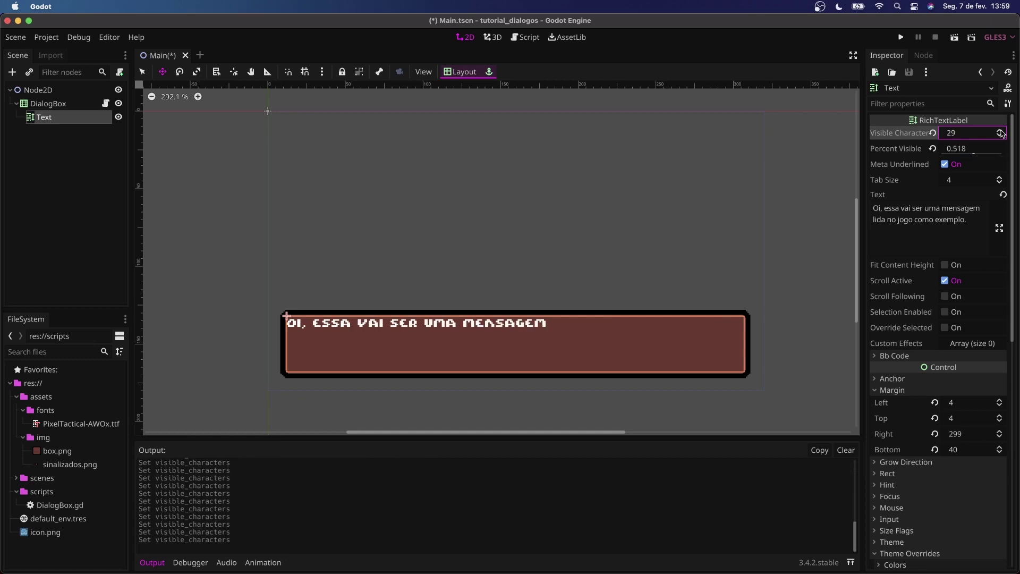
{"action": "left_click", "coordinate": [933, 133]}
- Add text.visible_characters = 0 before the message assignment, save, and delete print(msg_queue)
{"action": "left_click", "coordinate": [525, 37]}
{"action": "key", "text": "Return"}
{"action": "type", "text": "tex"}
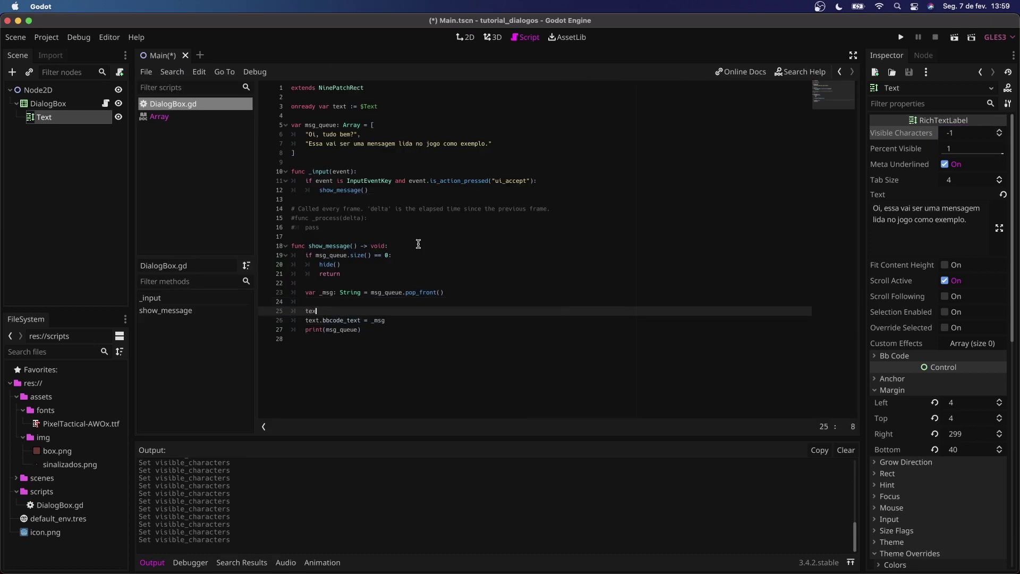
{"action": "type", "text": "t.visible"}
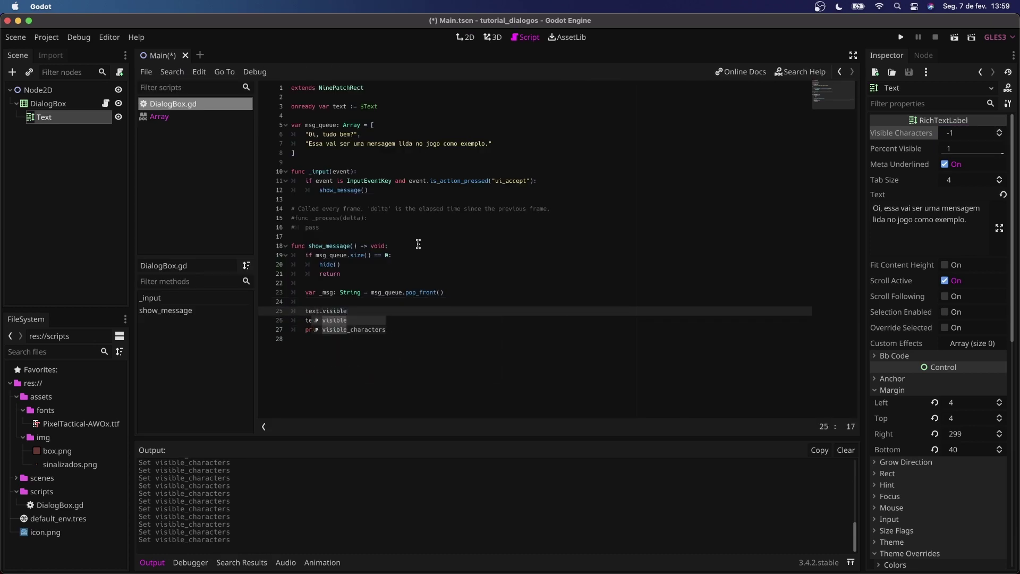
{"action": "key", "text": "Down"}
{"action": "key", "text": "Return"}
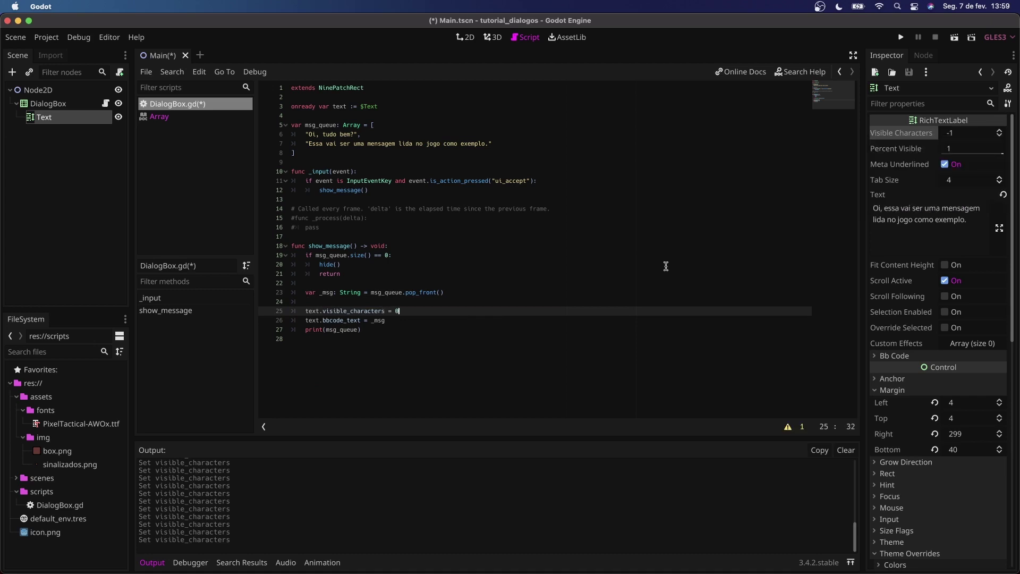
{"action": "key", "text": "super+s"}
{"action": "left_click", "coordinate": [367, 328]}
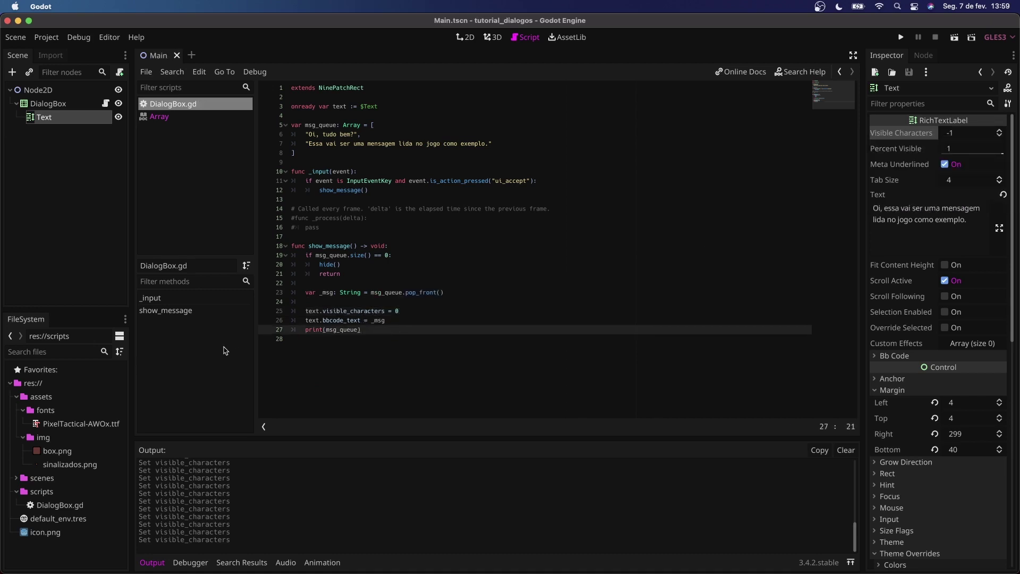
{"action": "key", "text": "super+shift+k"}
- Add a one-shot Timer child to DialogBox with a 0.1 second wait time
{"action": "left_click", "coordinate": [58, 108]}
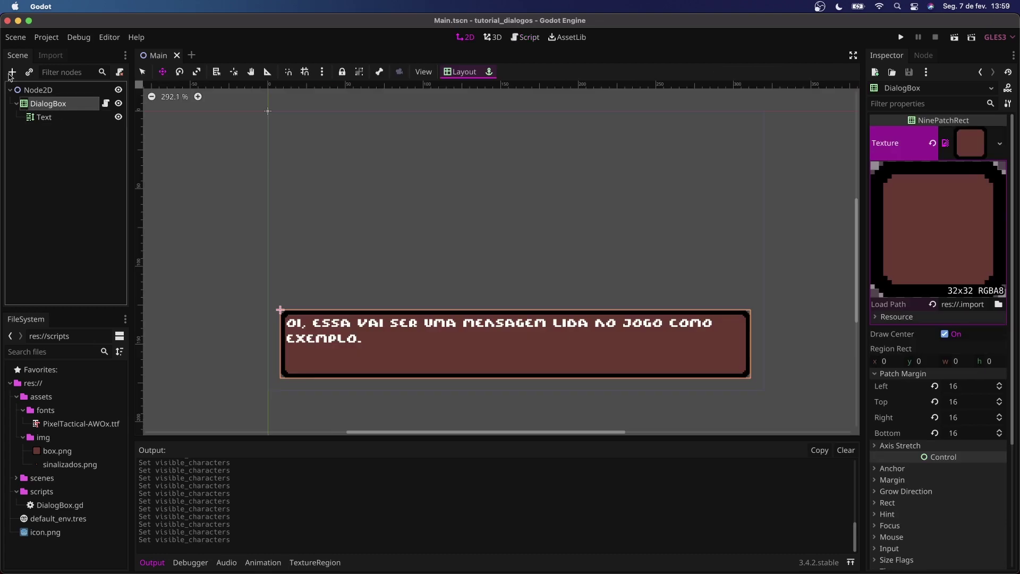
{"action": "left_click", "coordinate": [11, 72]}
{"action": "type", "text": "Timer"}
{"action": "key", "text": "Return"}
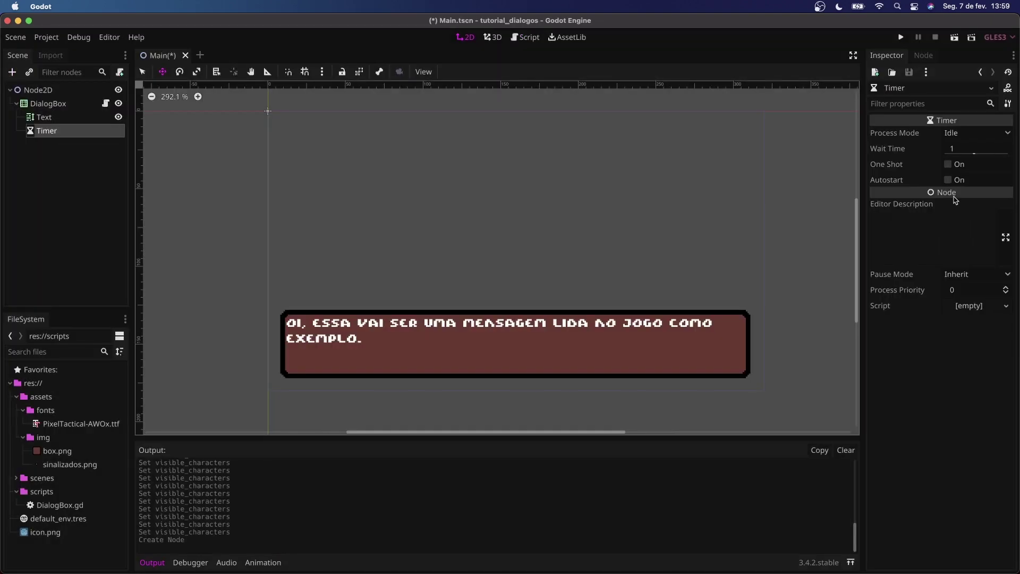
{"action": "left_click", "coordinate": [948, 164]}
{"action": "left_click", "coordinate": [967, 149]}
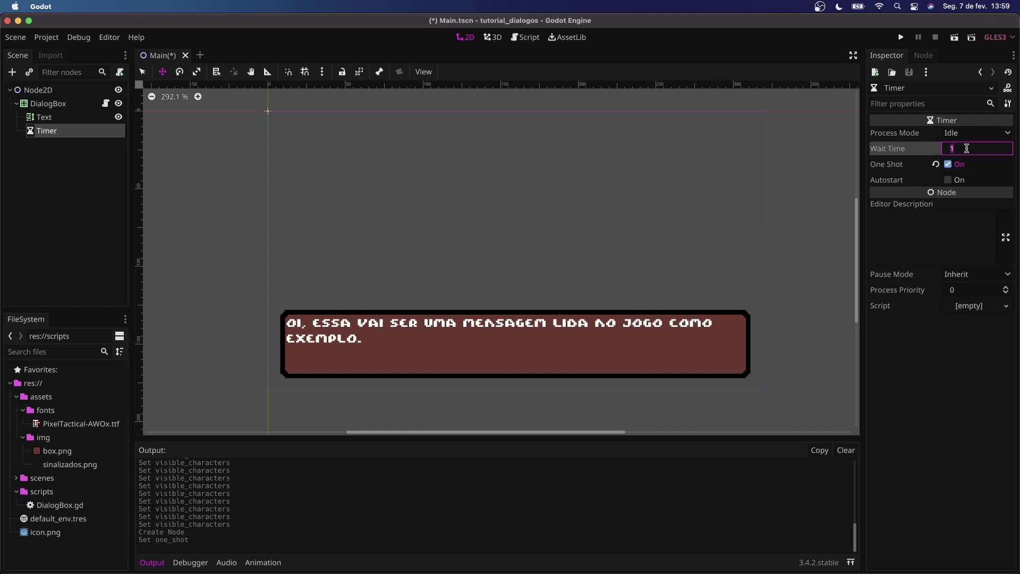
{"action": "type", "text": "0.1"}
{"action": "key", "text": "Return"}
- Connect the Timer's timeout signal to DialogBox.gd and increment text.visible_characters in the handler
{"action": "left_click", "coordinate": [921, 57]}
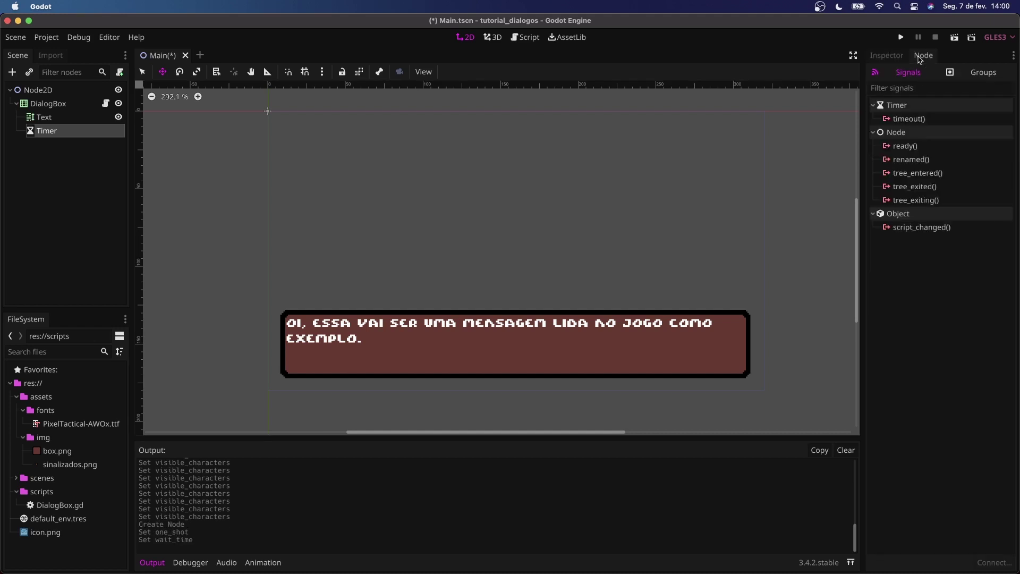
{"action": "double_click", "coordinate": [912, 118]}
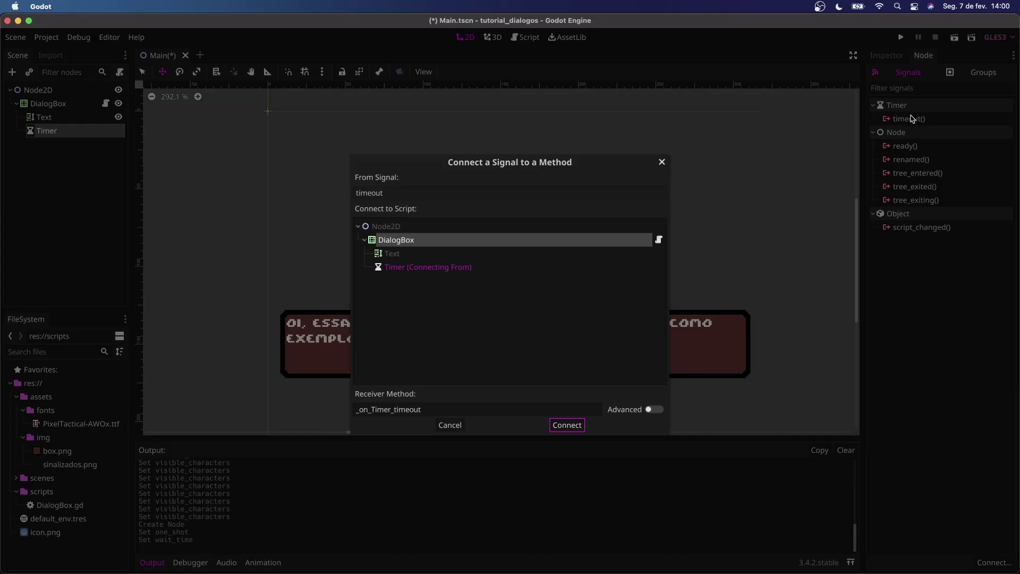
{"action": "double_click", "coordinate": [420, 240]}
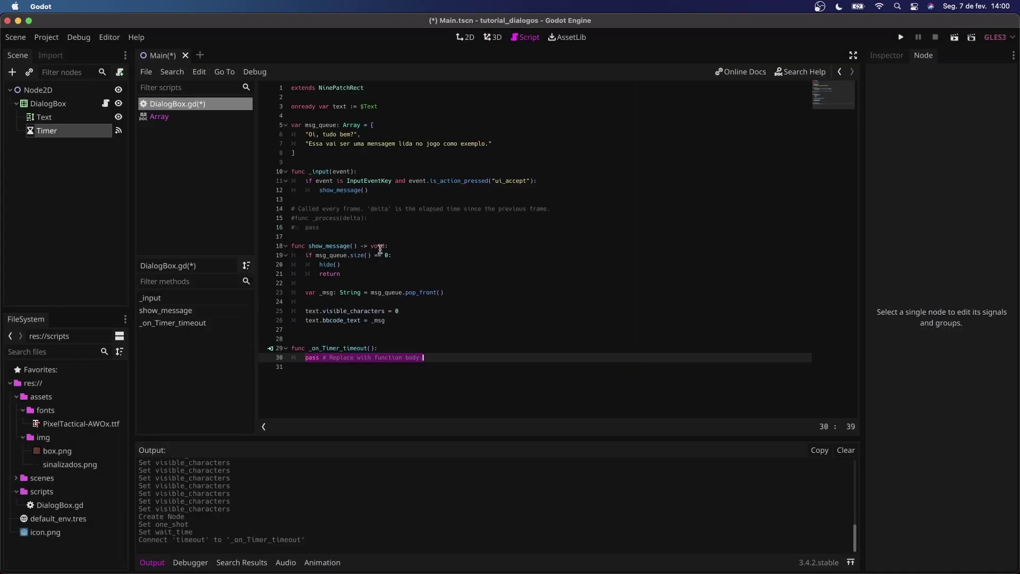
{"action": "type", "text": "text.visib"}
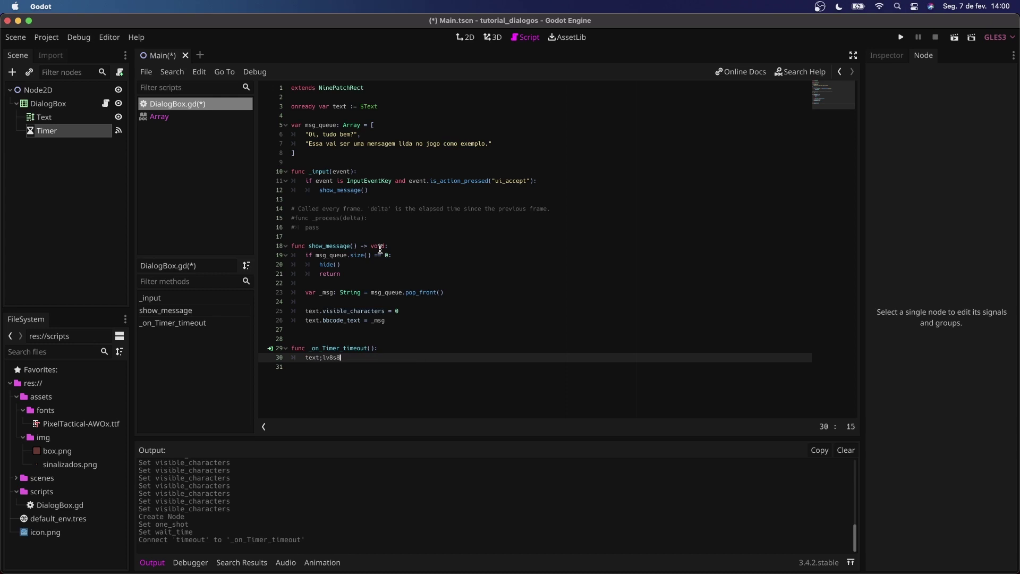
{"action": "type", "text": "le"}
{"action": "key", "text": "Return"}
- Call timer.start() after setting bbcode_text, and timer.stop() once the full text length is shown
{"action": "left_click_drag", "start_coordinate": [309, 357], "coordinate": [444, 357]}
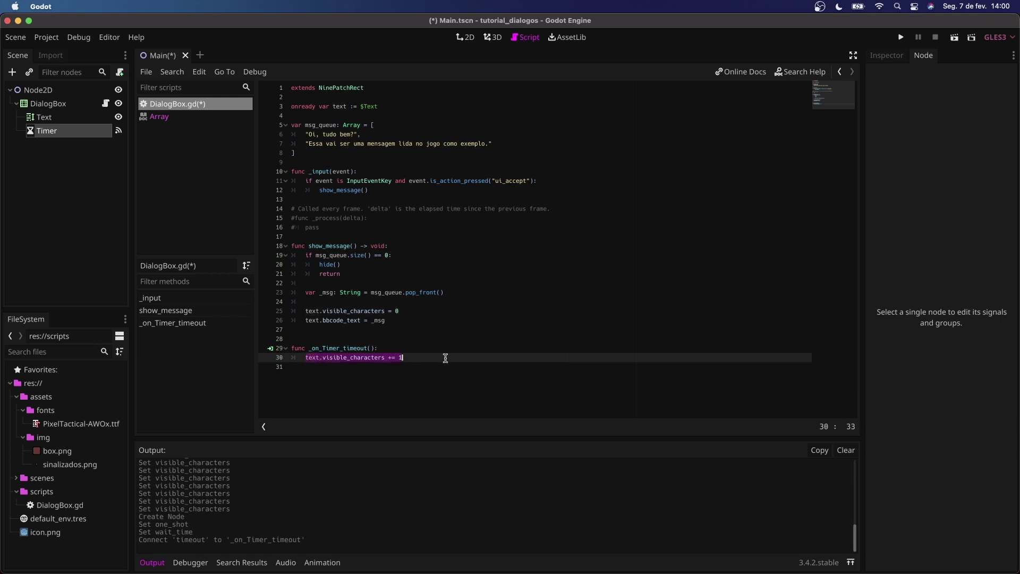
{"action": "left_click", "coordinate": [447, 357]}
{"action": "left_click", "coordinate": [408, 348]}
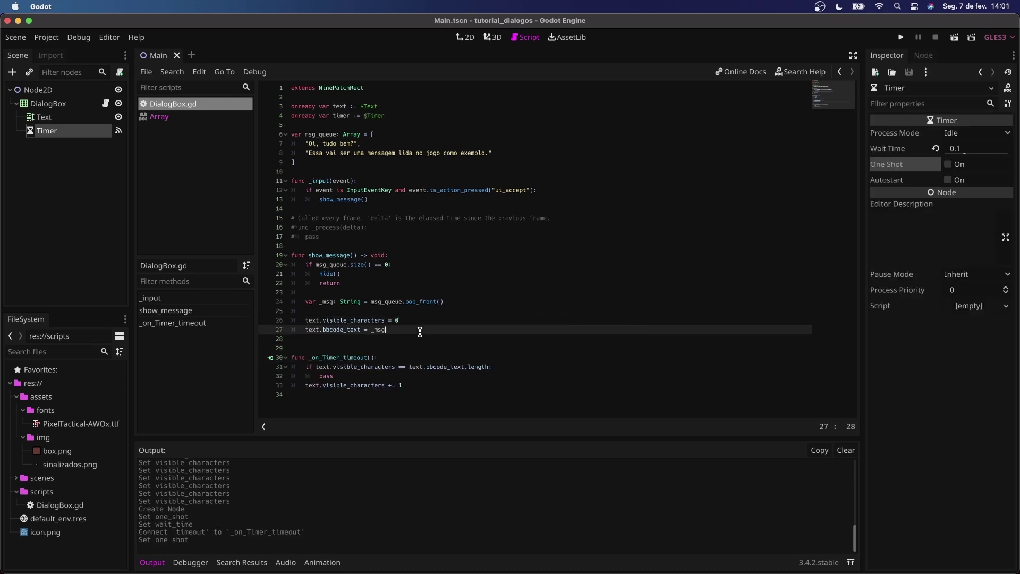
{"action": "key", "text": "Return"}
{"action": "type", "text": "timer.start("}
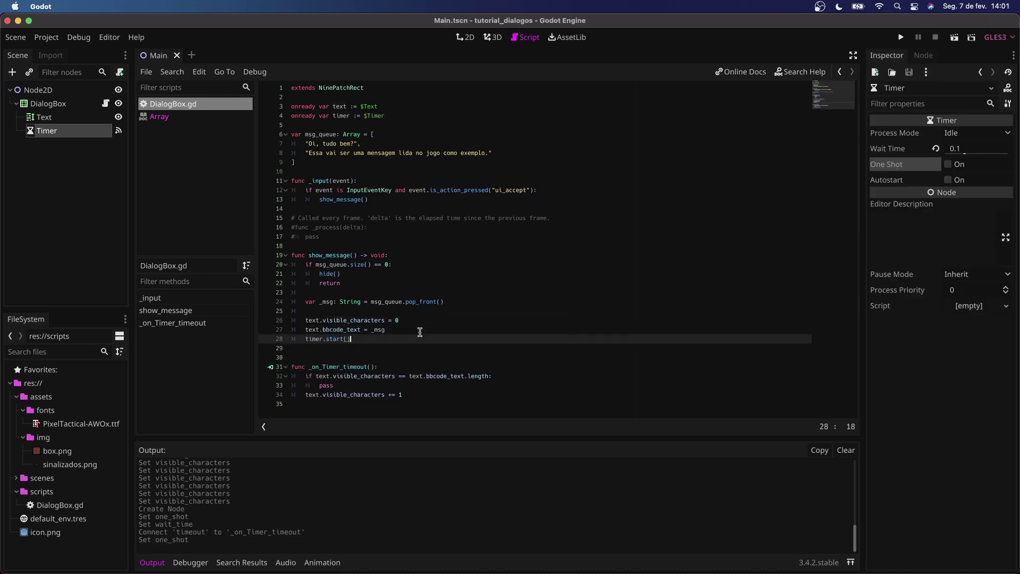
{"action": "key", "text": "Down"}
{"action": "key", "text": "Down"}
{"action": "key", "text": "Down"}
{"action": "key", "text": "Down"}
{"action": "key", "text": "End"}
{"action": "key", "text": "Return"}
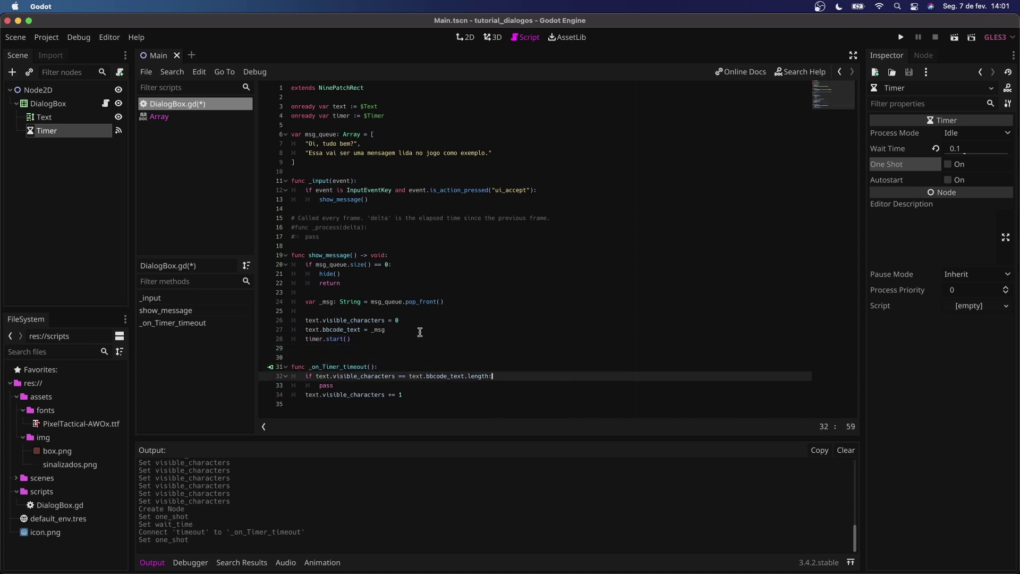
{"action": "type", "text": "timer.stop()"}
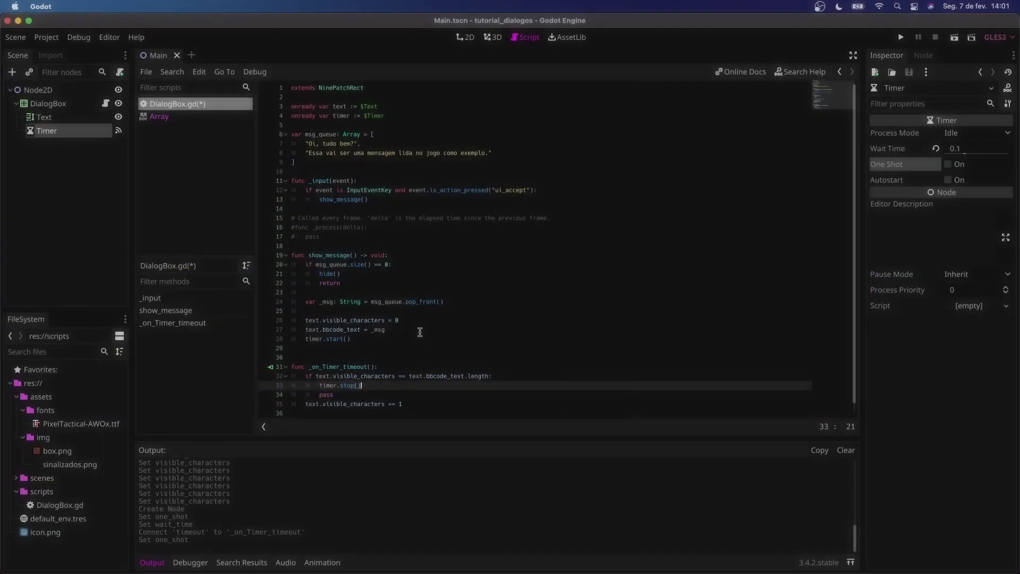
{"action": "key", "text": "super+b"}
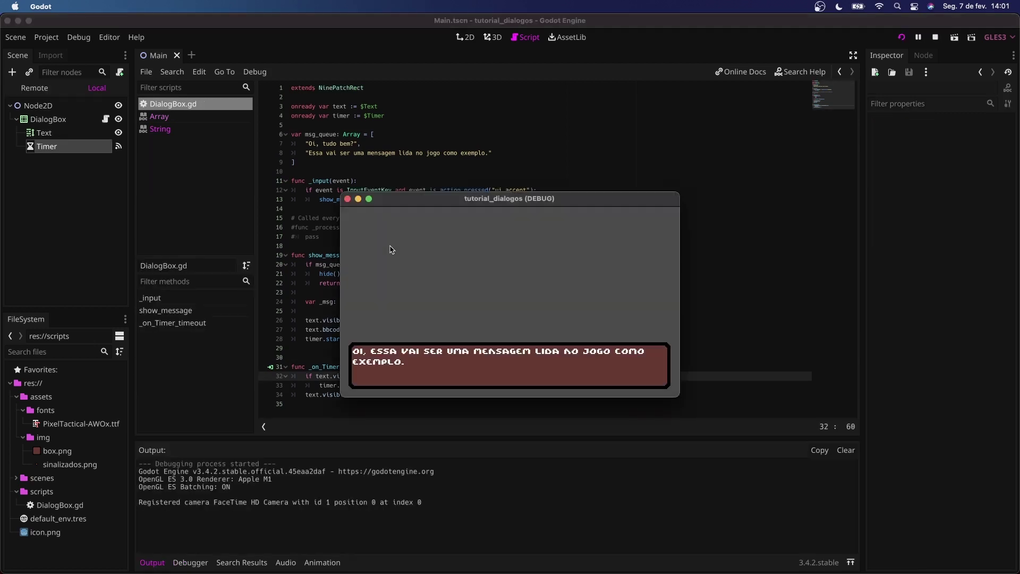
{"action": "key", "text": "Return"}
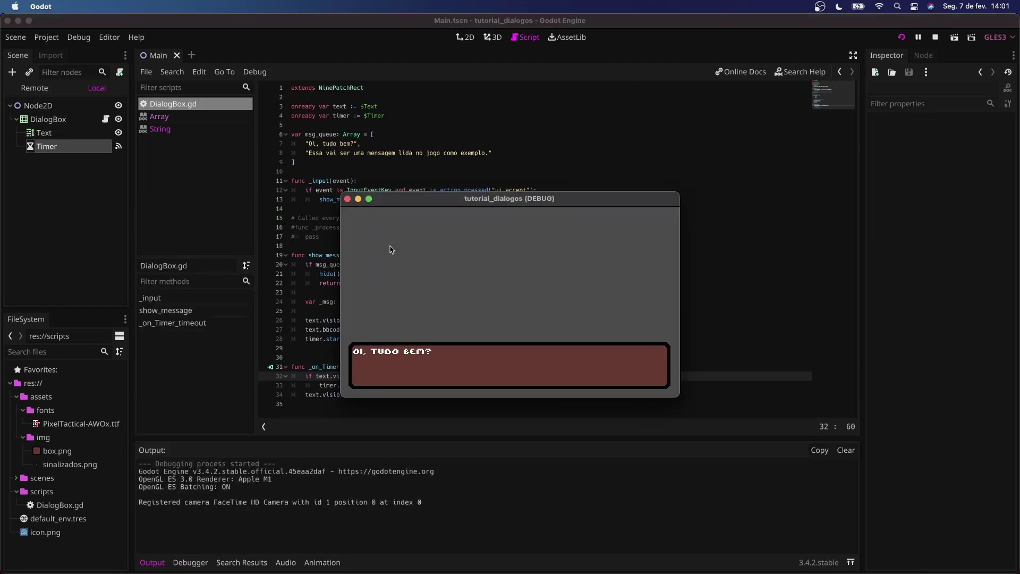
{"action": "key", "text": "super+b"}
{"action": "key", "text": "Return"}
{"action": "key", "text": "super+q"}
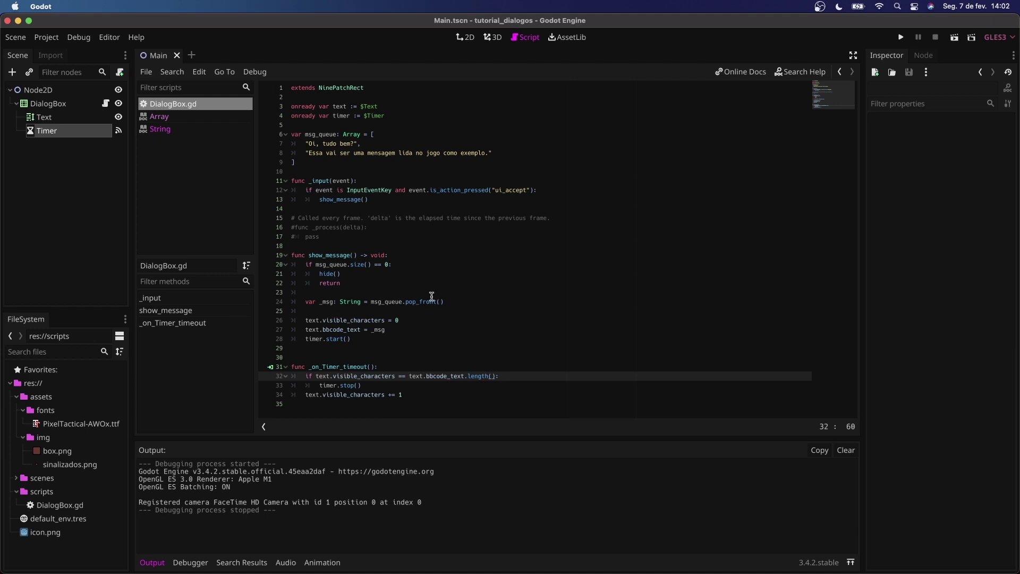
- Open show_message with the condition 'if text.visible_characters < text.bbcode_text.length():'
{"action": "left_click", "coordinate": [408, 253]}
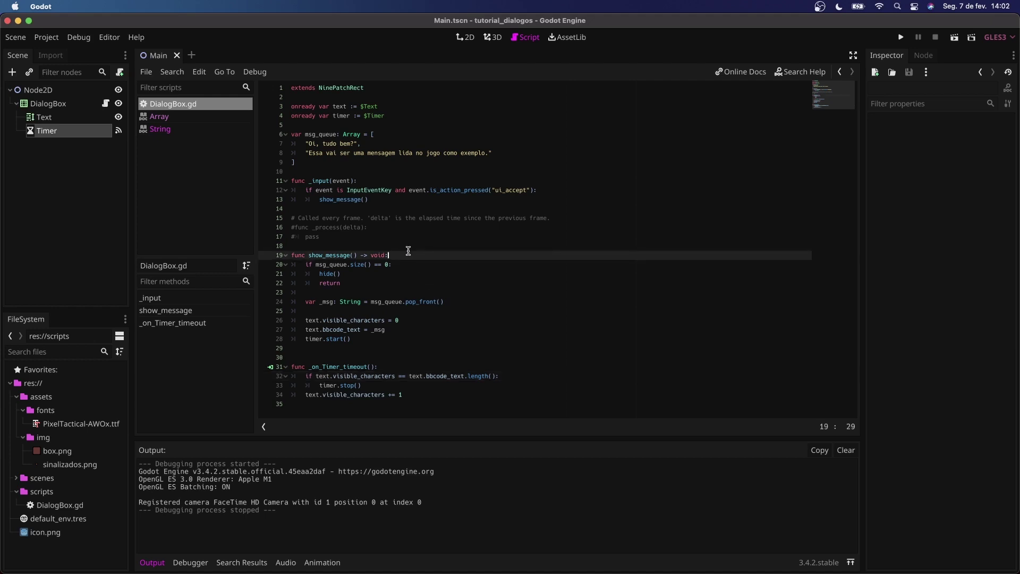
{"action": "key", "text": "Return"}
{"action": "key", "text": "Return"}
{"action": "key", "text": "Up"}
{"action": "type", "text": "t"}
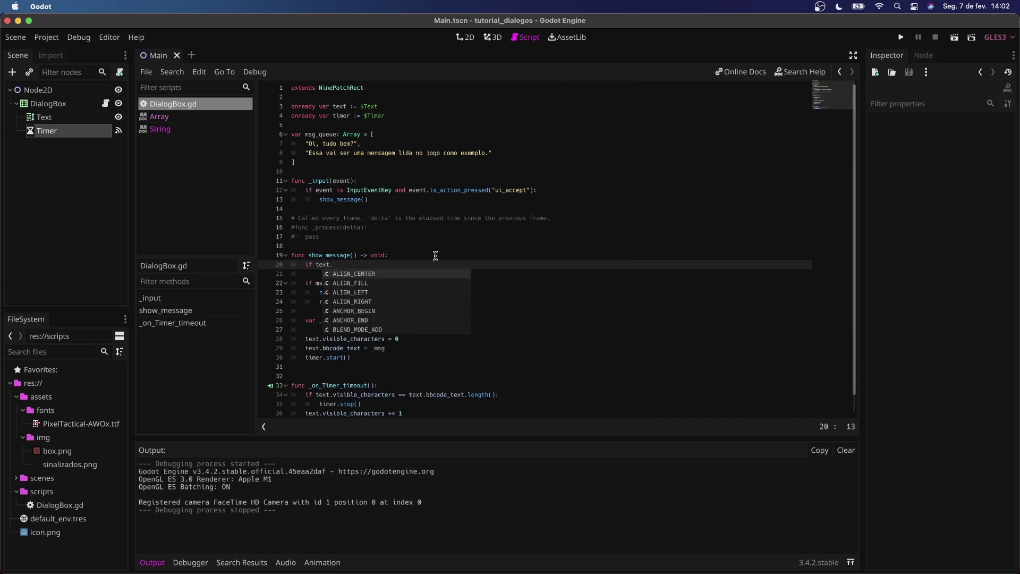
{"action": "type", "text": "visible_characters < te"}
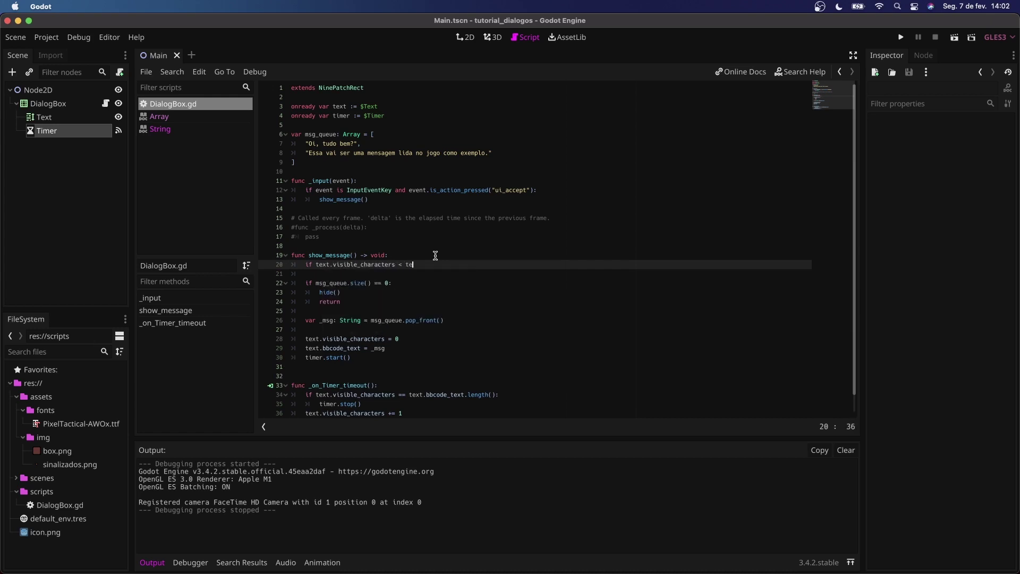
{"action": "type", "text": "xt.bbco"}
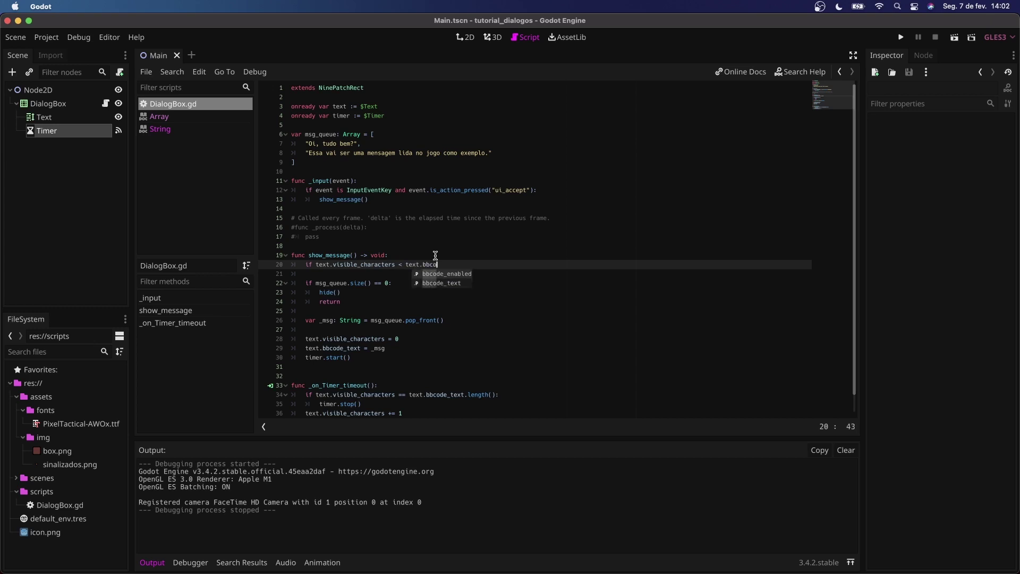
{"action": "key", "text": "Return"}
{"action": "type", "text": "th():"}
{"action": "key", "text": "Return"}
{"action": "type", "text": "pass"}
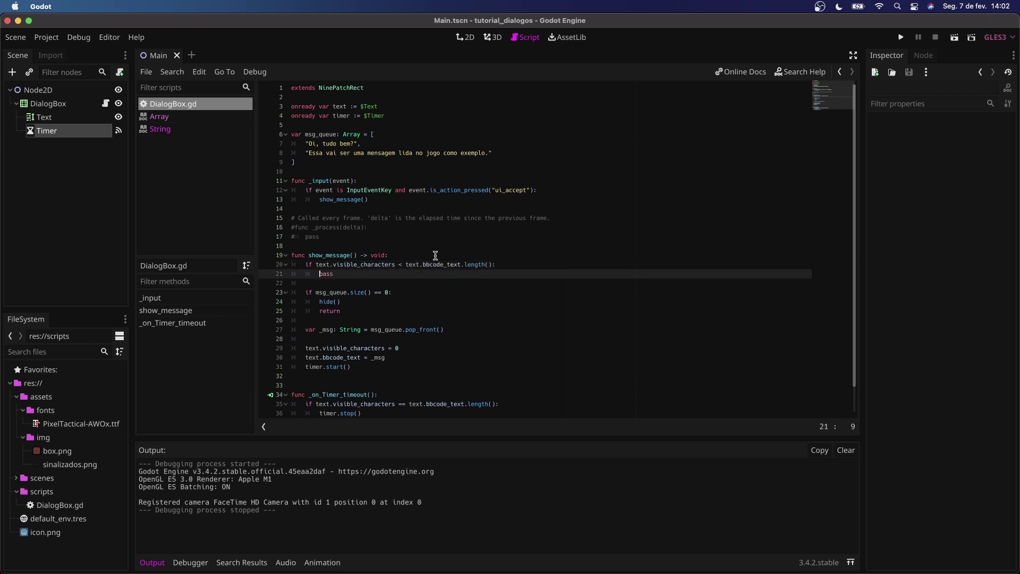
- Inside it, set visible_characters to the full text length, return early, and save DialogBox.gd
{"action": "key", "text": "Up"}
{"action": "key", "text": "End"}
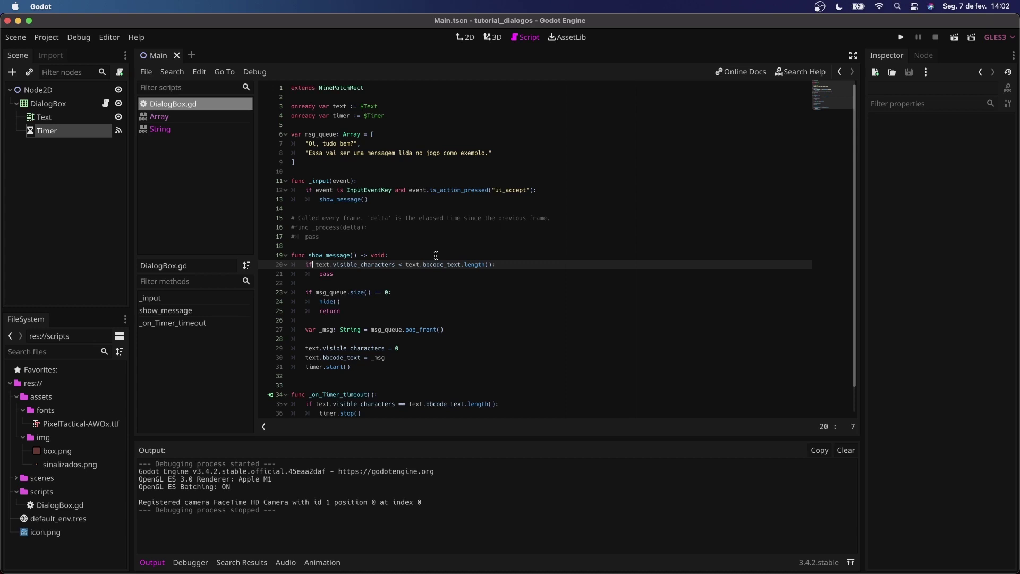
{"action": "key", "text": "shift+End"}
{"action": "key", "text": "shift+Left"}
{"action": "key", "text": "super+c"}
{"action": "key", "text": "End"}
{"action": "key", "text": "Return"}
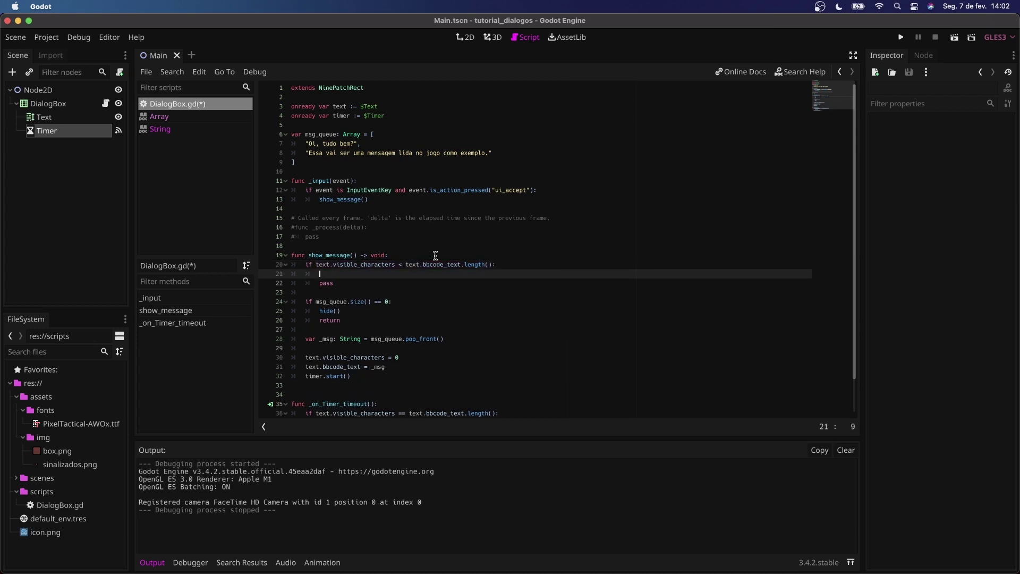
{"action": "key", "text": "super+v"}
{"action": "key", "text": "Down"}
{"action": "key", "text": "BackSpace"}
{"action": "key", "text": "BackSpace"}
{"action": "key", "text": "BackSpace"}
{"action": "type", "text": "retur"}
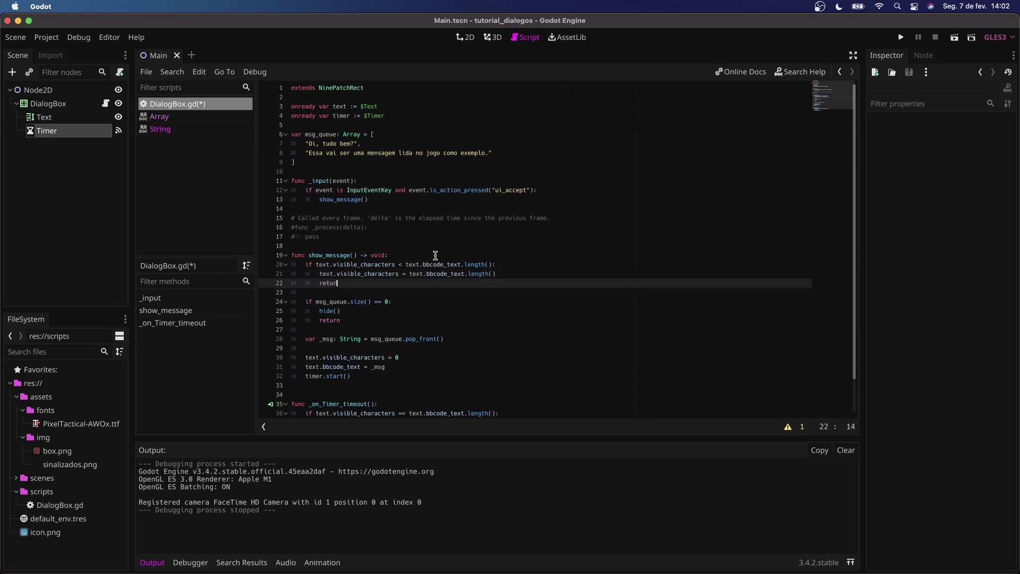
{"action": "key", "text": "super+s"}
- Run the game, step through the dialog messages, then stop it
{"action": "key", "text": "super+b"}
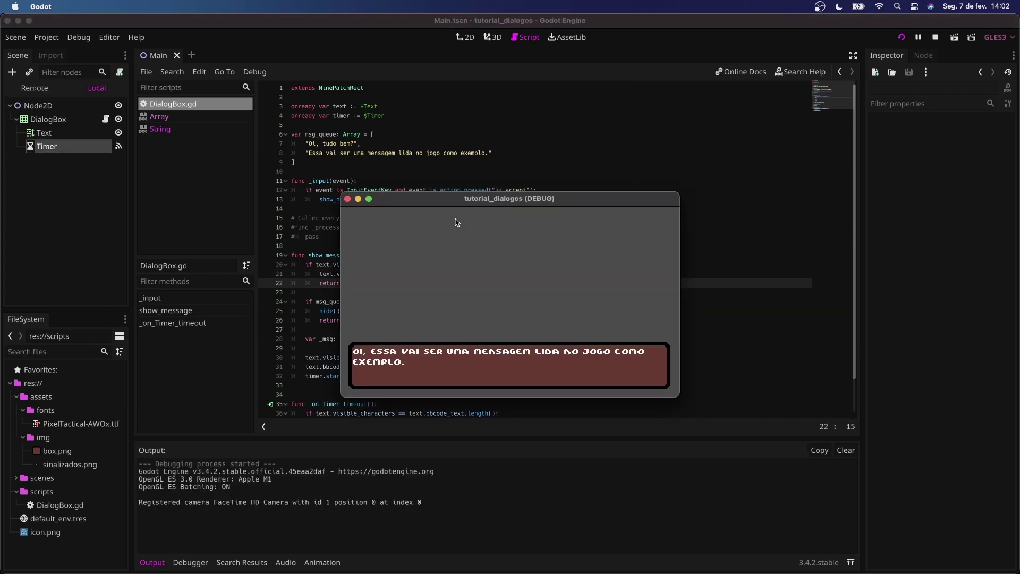
{"action": "key", "text": "Return"}
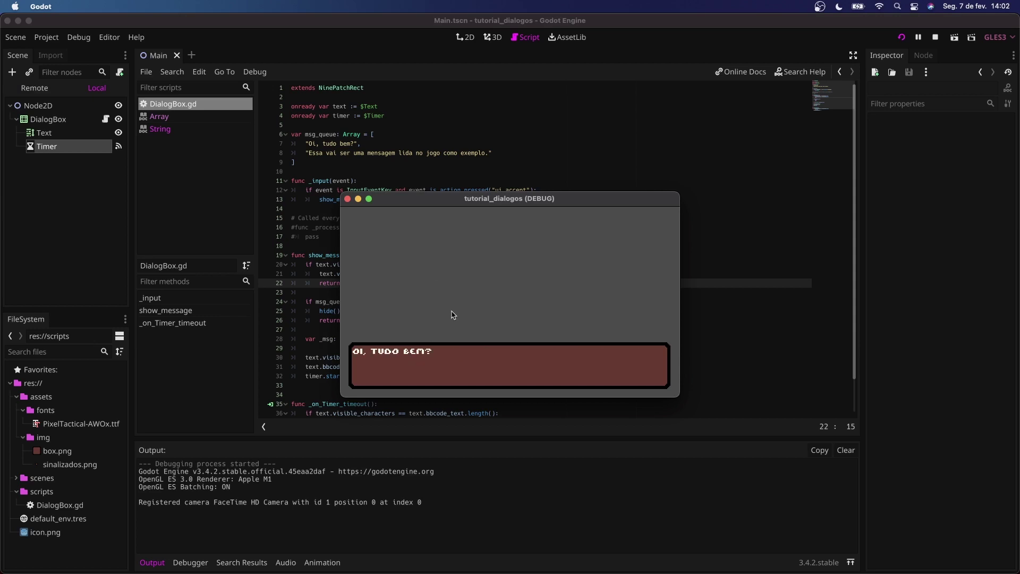
{"action": "key", "text": "Return"}
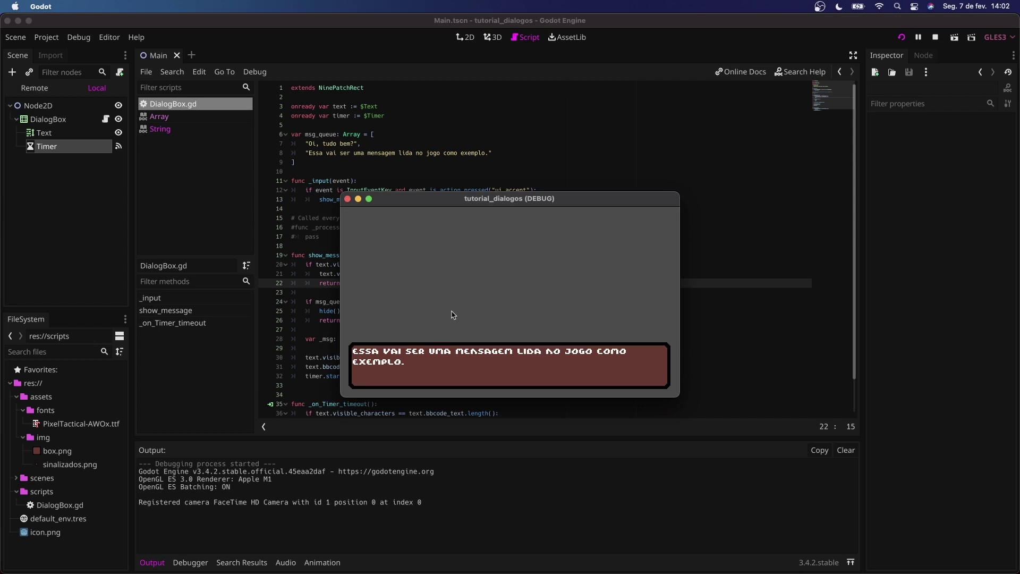
{"action": "key", "text": "super+q"}
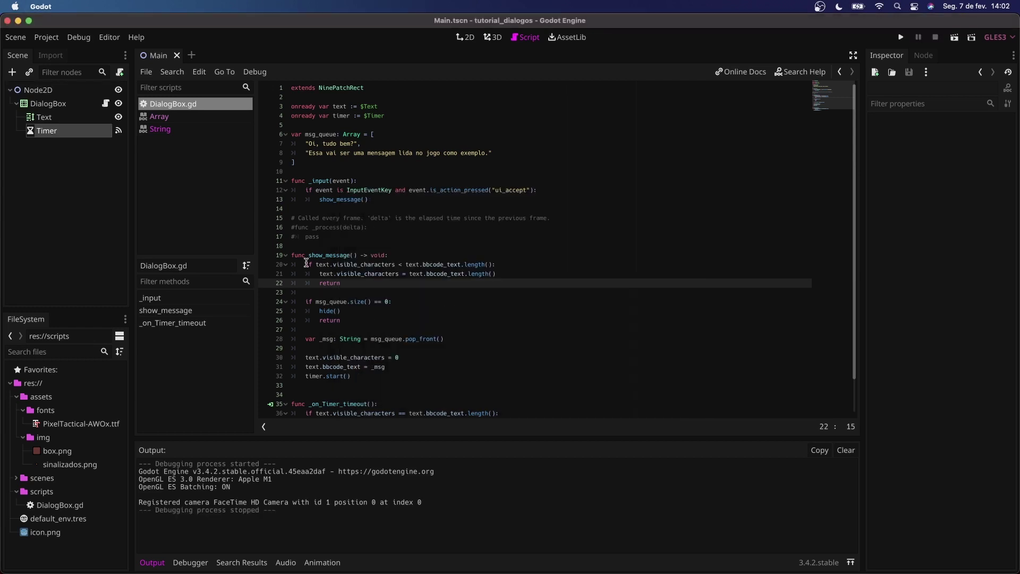
- Set the Timer node's Wait Time to 0.05 and run the game again
{"action": "left_click", "coordinate": [85, 132]}
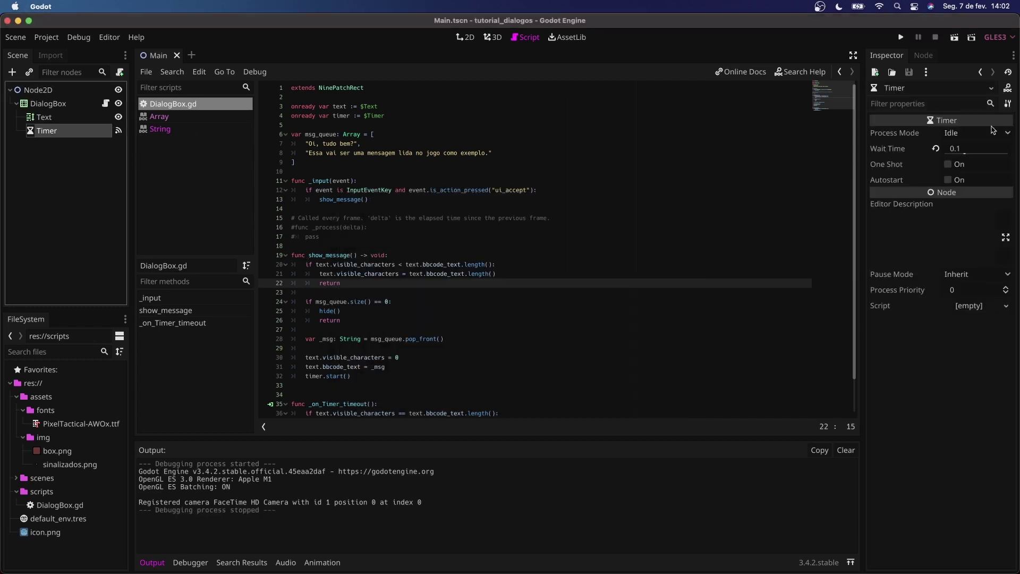
{"action": "left_click", "coordinate": [963, 150]}
{"action": "left_click", "coordinate": [963, 150]}
{"action": "type", "text": "0."}
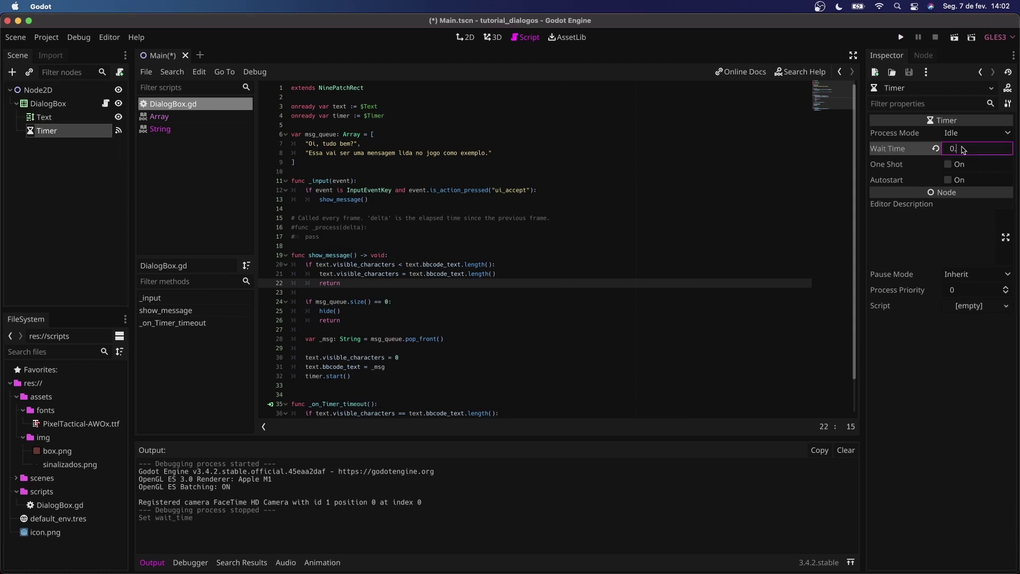
{"action": "type", "text": "05"}
{"action": "key", "text": "Return"}
{"action": "key", "text": "F5"}
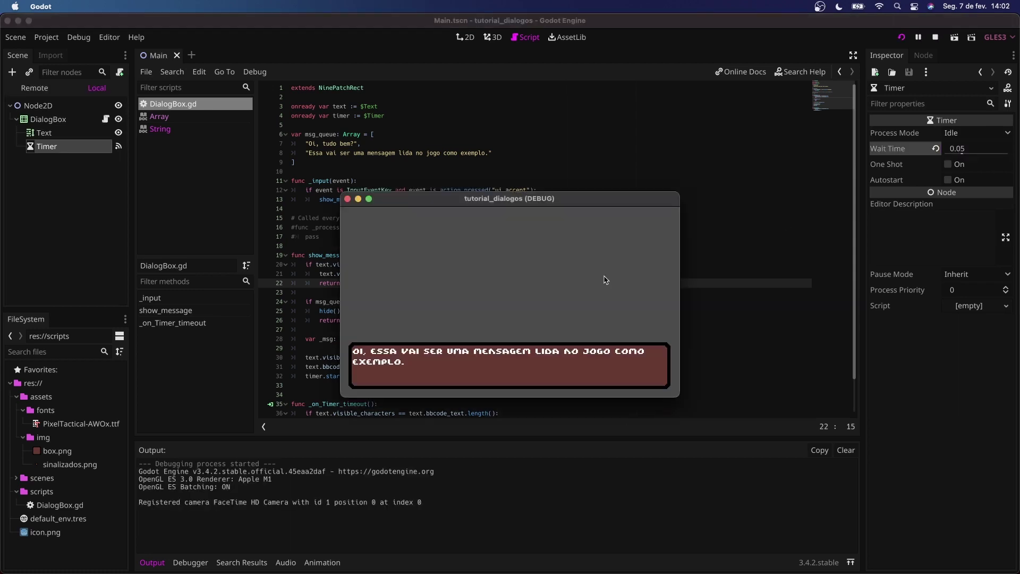
{"action": "key", "text": "Return"}
- Change the show_message condition to 'if not timer.is_stopped():' and save the script
{"action": "key", "text": "super+q"}
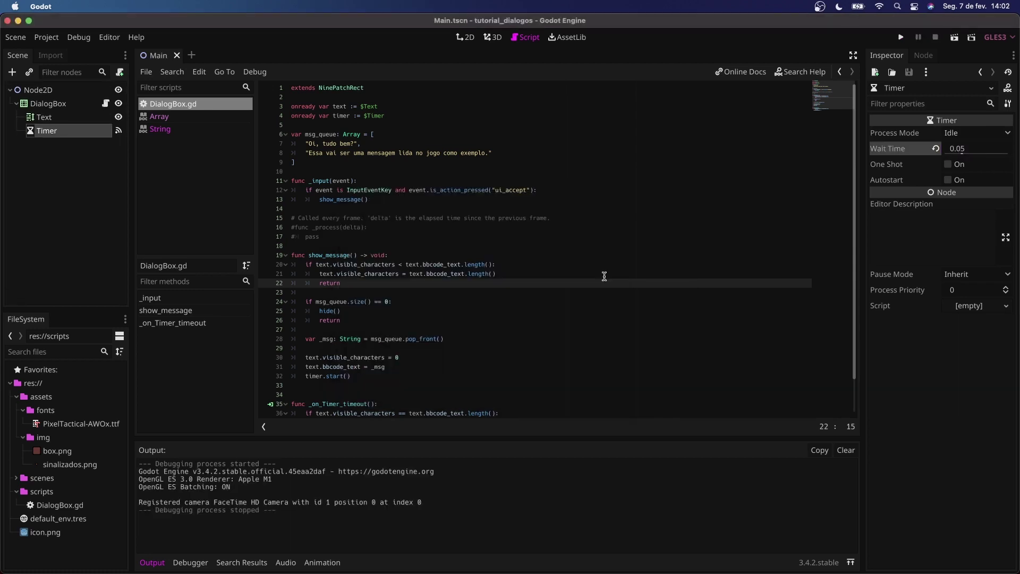
{"action": "left_click_drag", "start_coordinate": [332, 271], "coordinate": [519, 272]}
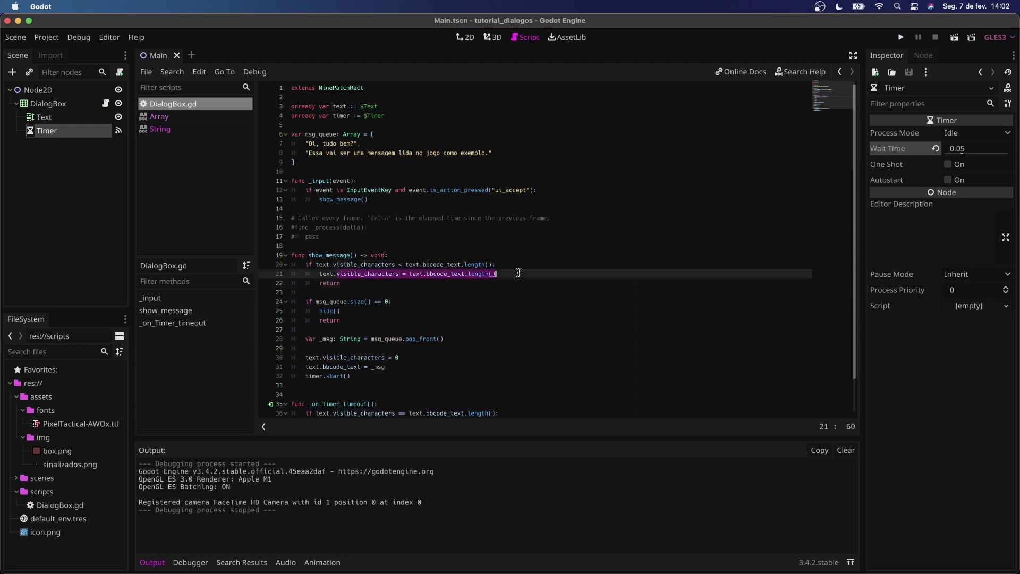
{"action": "type", "text": "timer."}
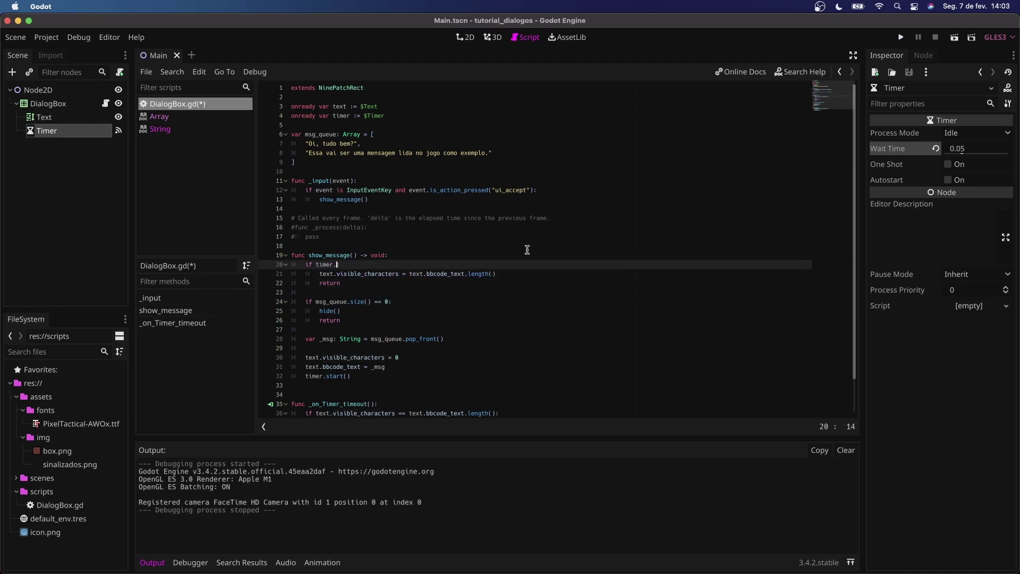
{"action": "type", "text": "is_stop"}
{"action": "key", "text": "Return"}
{"action": "type", "text": "not"}
{"action": "key", "text": "super+s"}
- Run the project, advance through both dialog messages, then stop it
{"action": "key", "text": "super+b"}
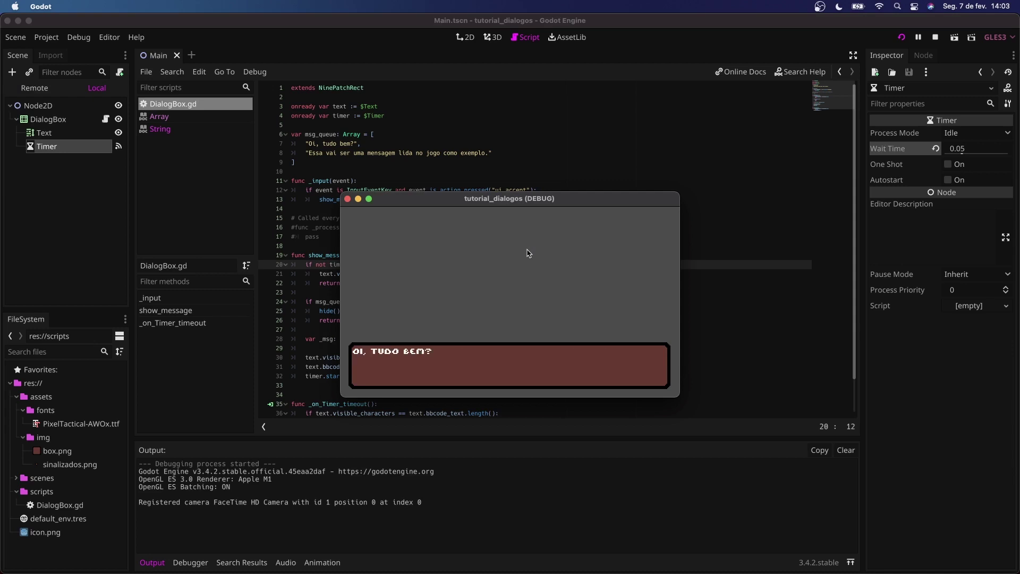
{"action": "key", "text": "Return"}
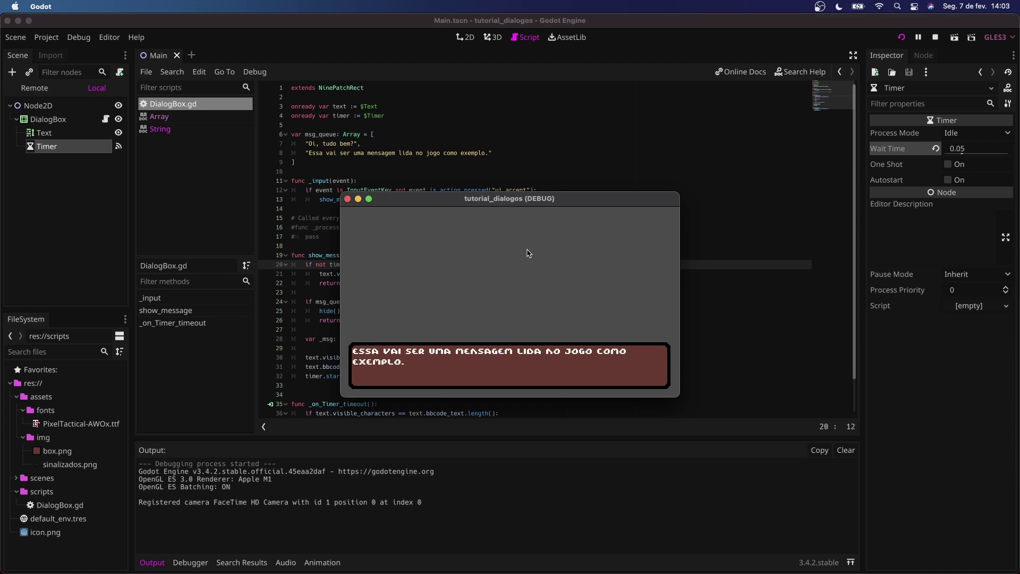
{"action": "key", "text": "Return"}
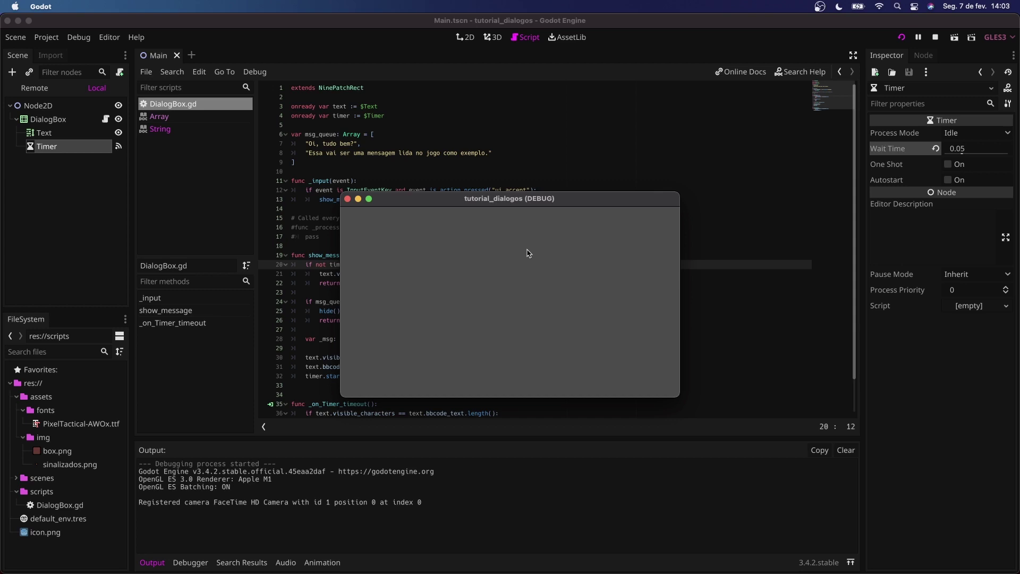
{"action": "key", "text": "super+q"}
{"action": "scroll", "coordinate": [474, 281], "scroll_direction": "down", "scroll_amount": 1}
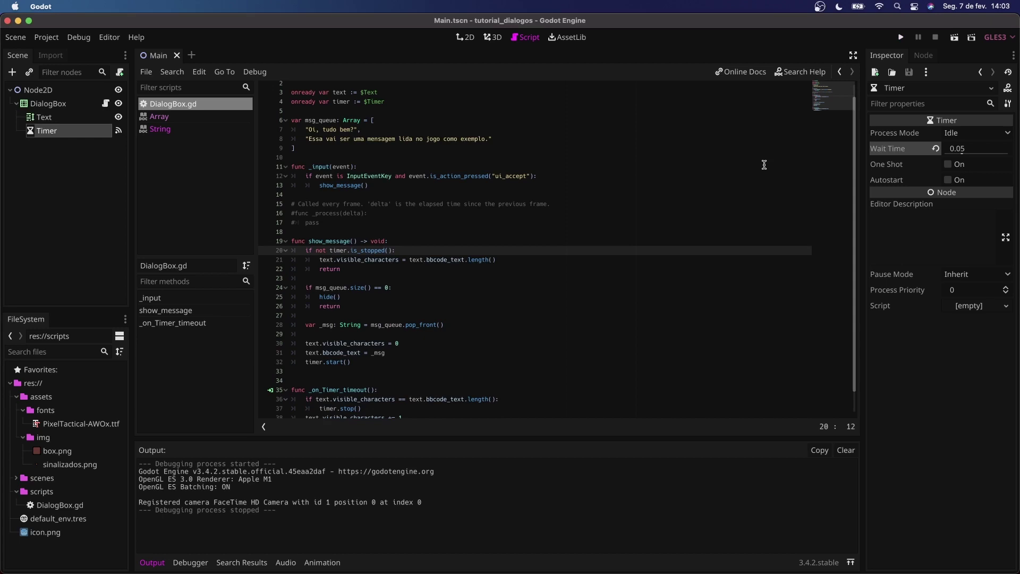
- Add 'func add_message(_msg: String) -> void:' that appends _msg to msg_queue
{"action": "scroll", "coordinate": [764, 164], "scroll_direction": "up", "scroll_amount": 1}
{"action": "left_click", "coordinate": [357, 244]}
{"action": "key", "text": "Return"}
{"action": "key", "text": "Return"}
{"action": "key", "text": "Return"}
{"action": "key", "text": "Up"}
{"action": "key", "text": "Up"}
{"action": "type", "text": "f"}
{"action": "type", "text": "_message() ->"}
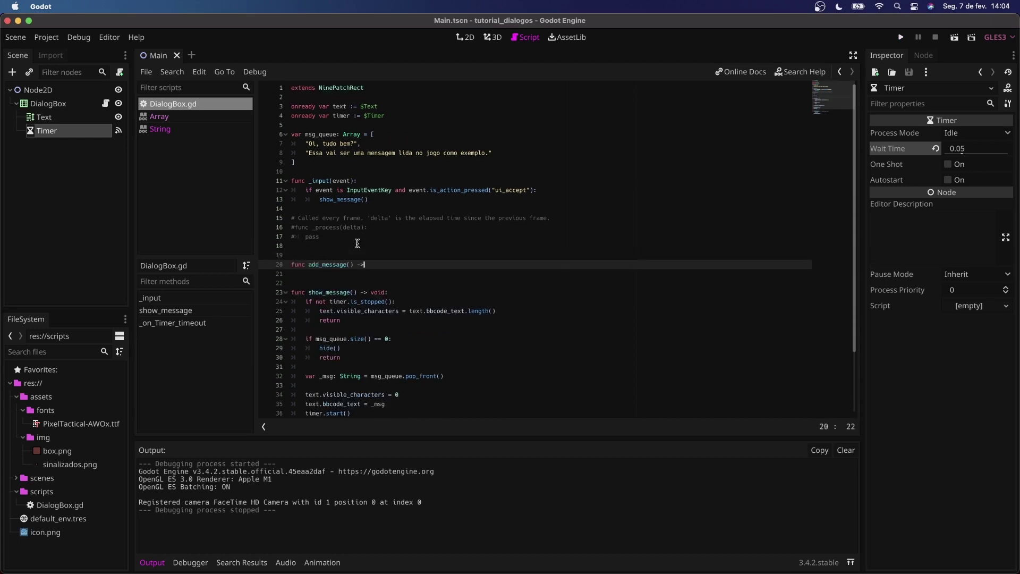
{"action": "key", "text": "BackSpace"}
{"action": "key", "text": "BackSpace"}
{"action": "key", "text": "BackSpace"}
{"action": "key", "text": "BackSpace"}
{"action": "type", "text": "_ms) -> void:"}
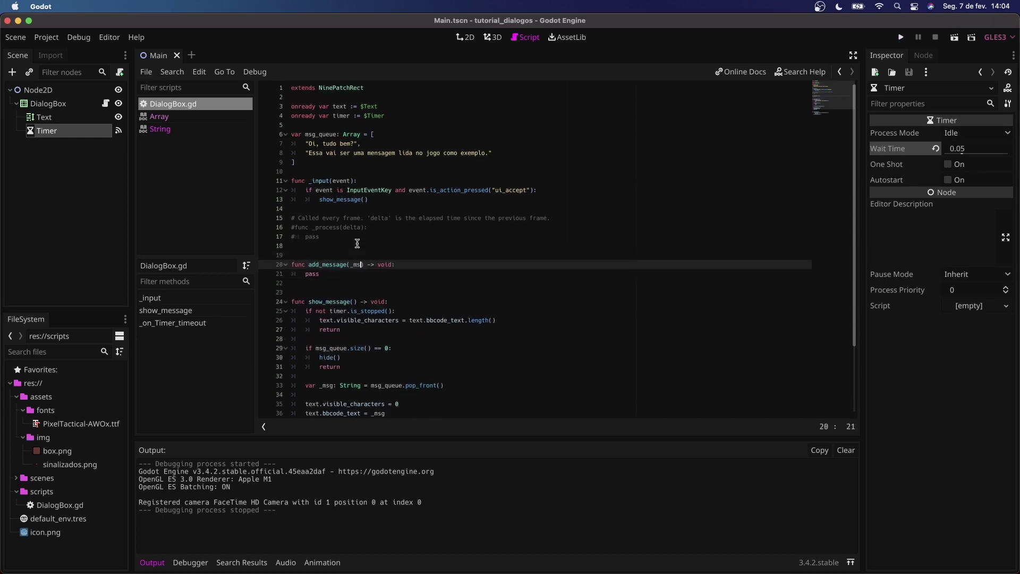
{"action": "type", "text": "_msString"}
{"action": "key", "text": "Down"}
{"action": "key", "text": "shift+Home"}
{"action": "type", "text": "msg_"}
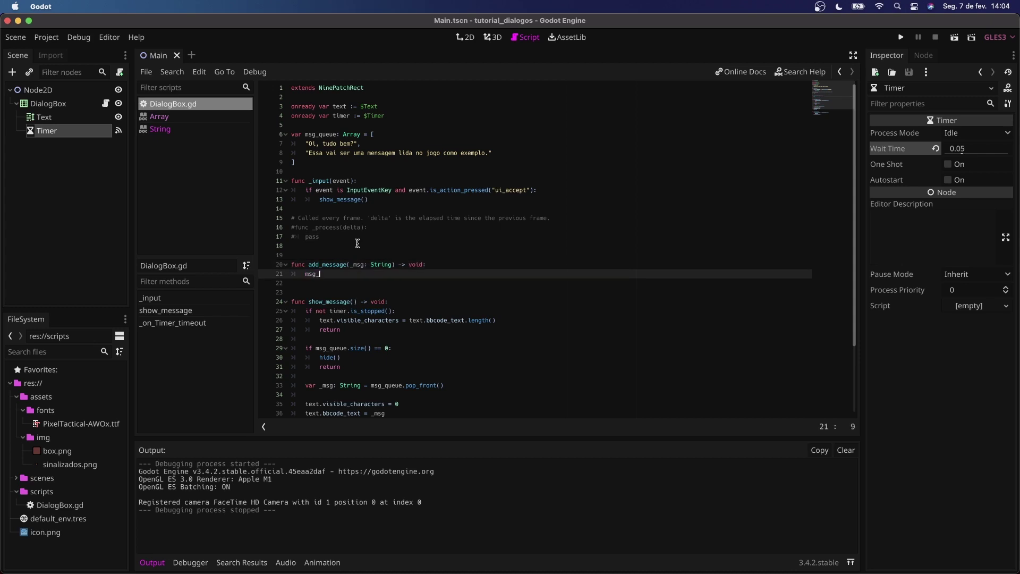
{"action": "type", "text": "queue.pu"}
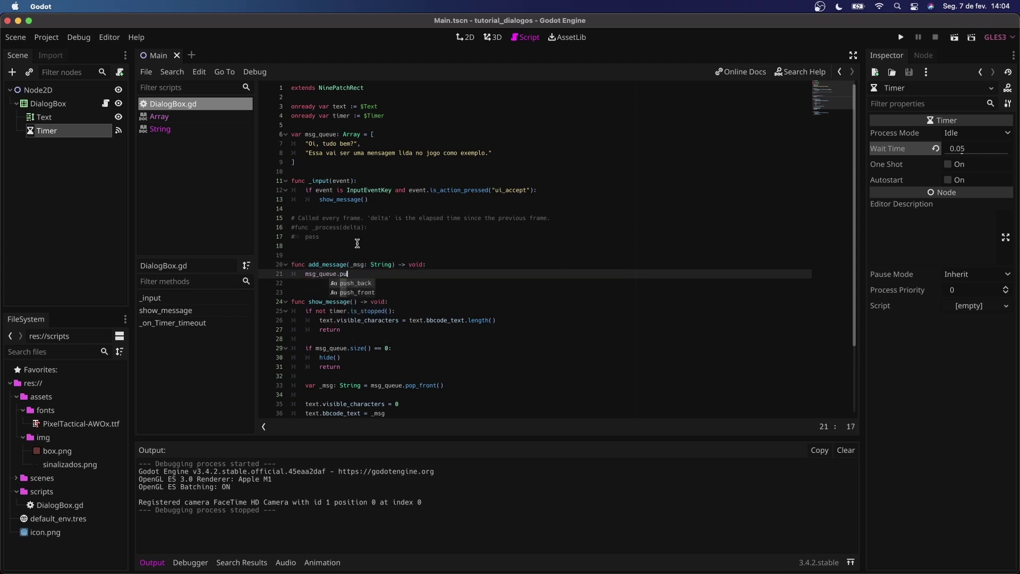
{"action": "key", "text": "BackSpace"}
{"action": "key", "text": "BackSpace"}
{"action": "type", "text": "a"}
{"action": "key", "text": "Return"}
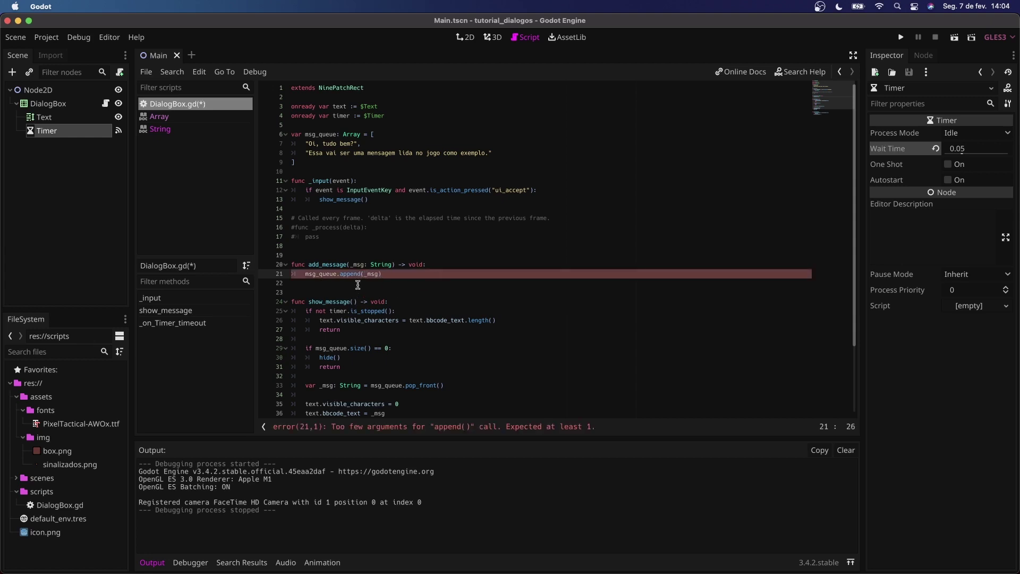
- Add a ui_down check in _input calling add_message("oi!"), then test it in the running game
{"action": "double_click", "coordinate": [315, 265]}
{"action": "left_click", "coordinate": [378, 200]}
{"action": "key", "text": "Return"}
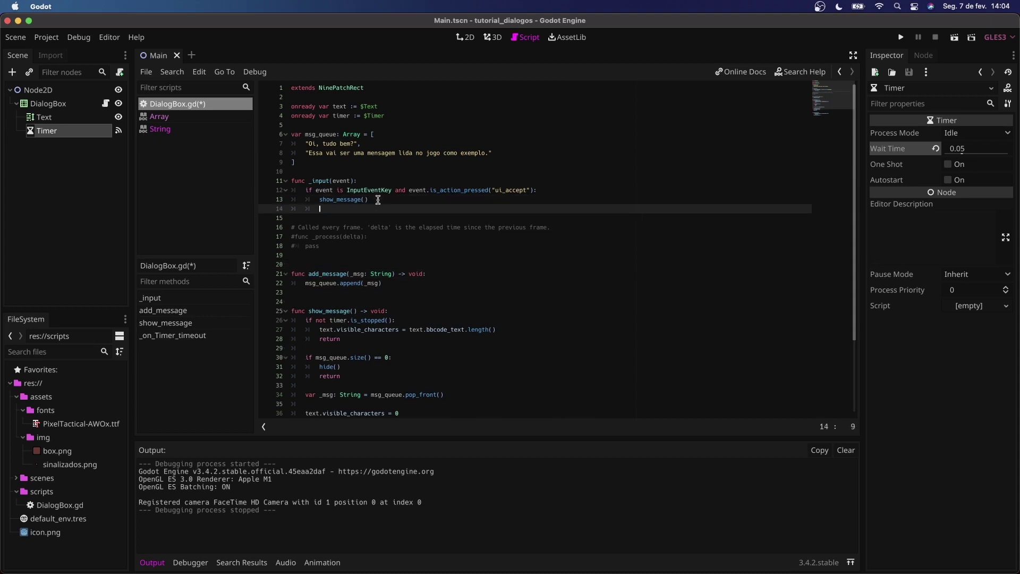
{"action": "key", "text": "Return"}
{"action": "key", "text": "Up"}
{"action": "key", "text": "Up"}
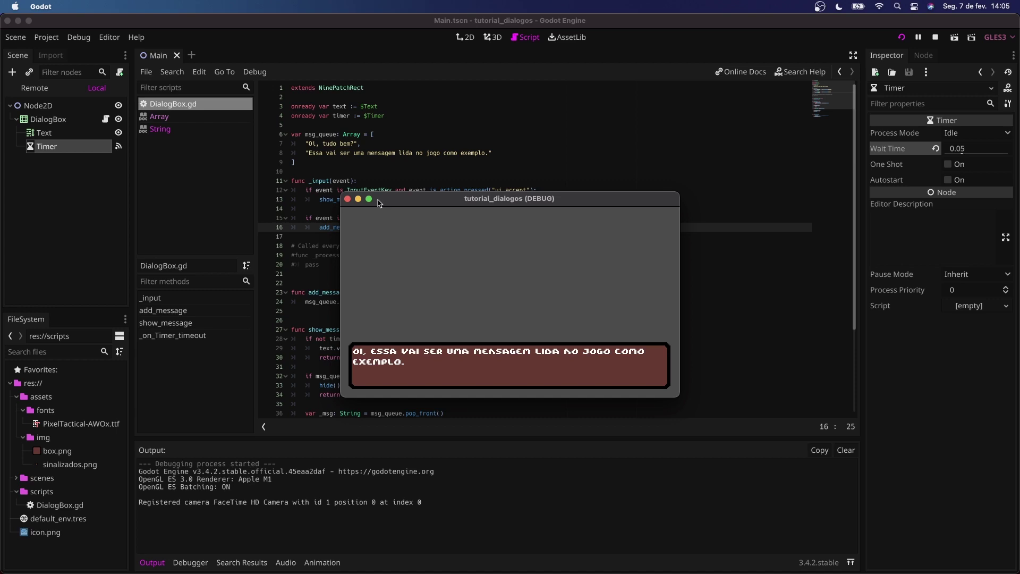
{"action": "key", "text": "Return"}
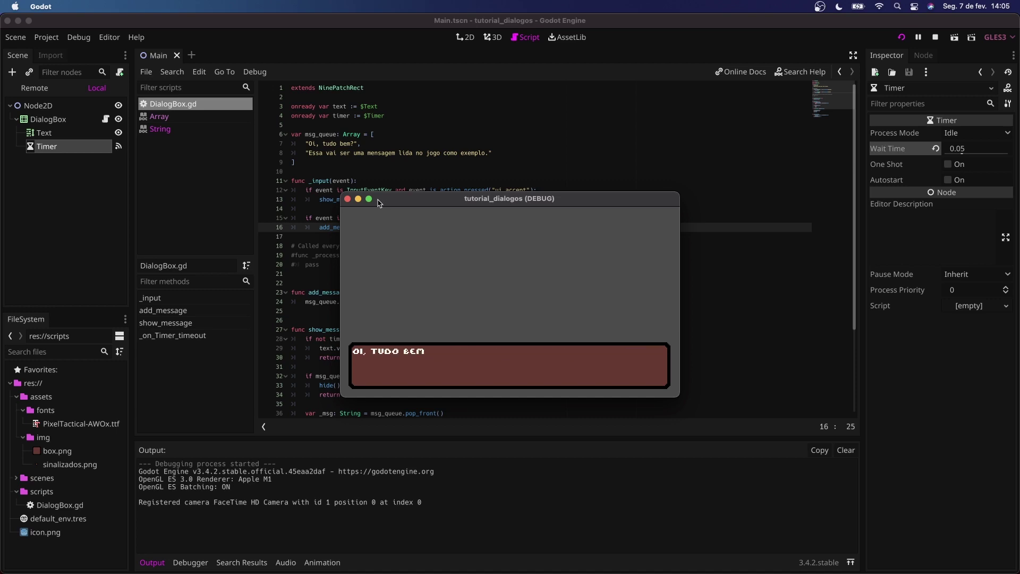
{"action": "key", "text": "Return"}
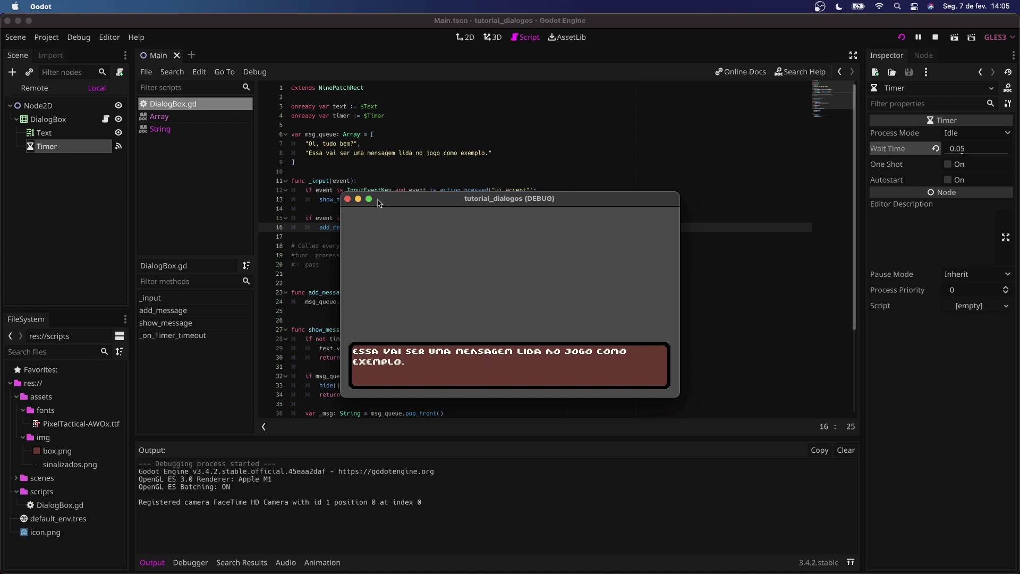
{"action": "key", "text": "Return"}
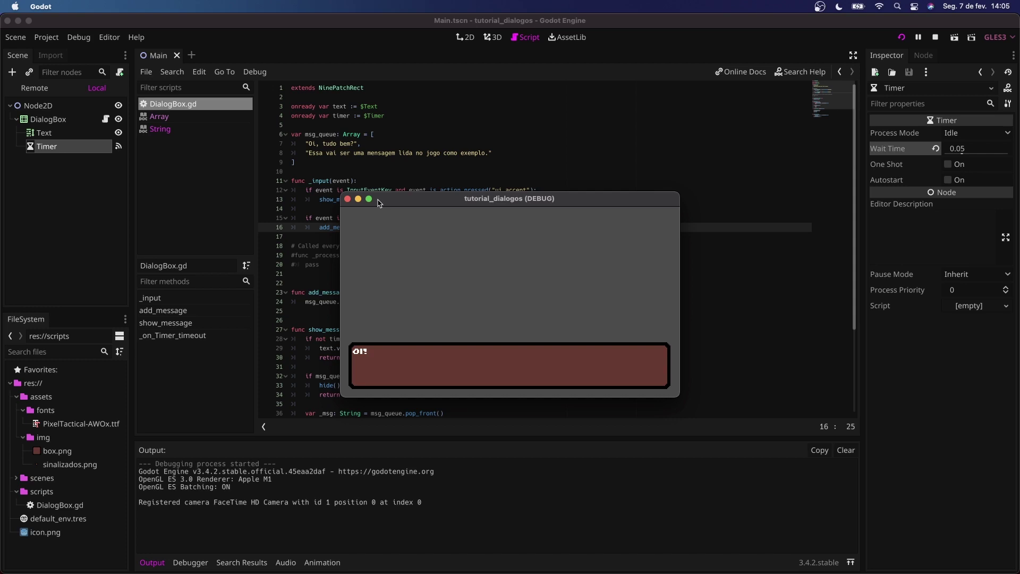
- Stop the game and create a data folder with a dialogs subfolder at the project root
{"action": "left_click", "coordinate": [347, 199]}
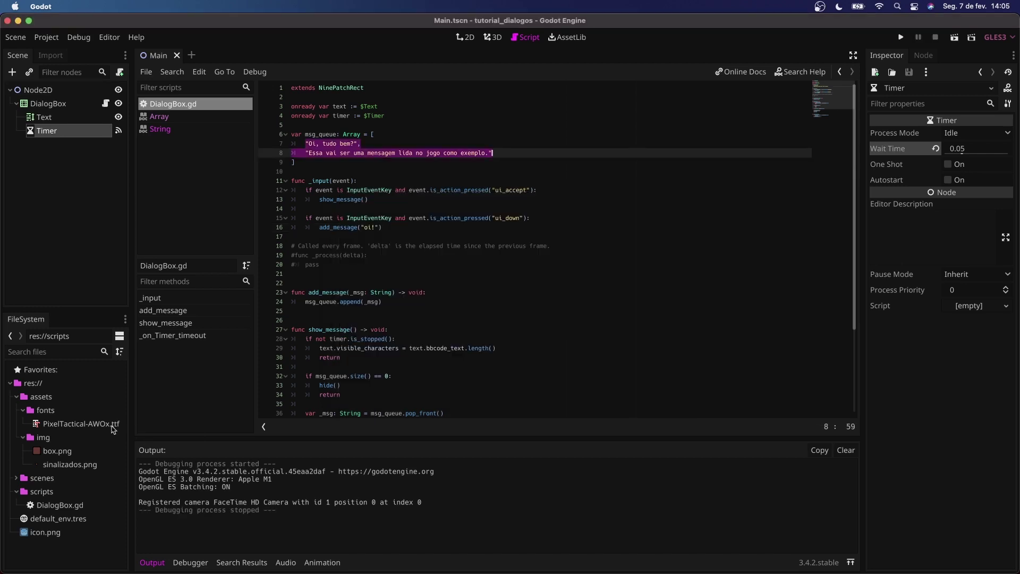
{"action": "left_click", "coordinate": [17, 397]}
{"action": "right_click", "coordinate": [35, 384]}
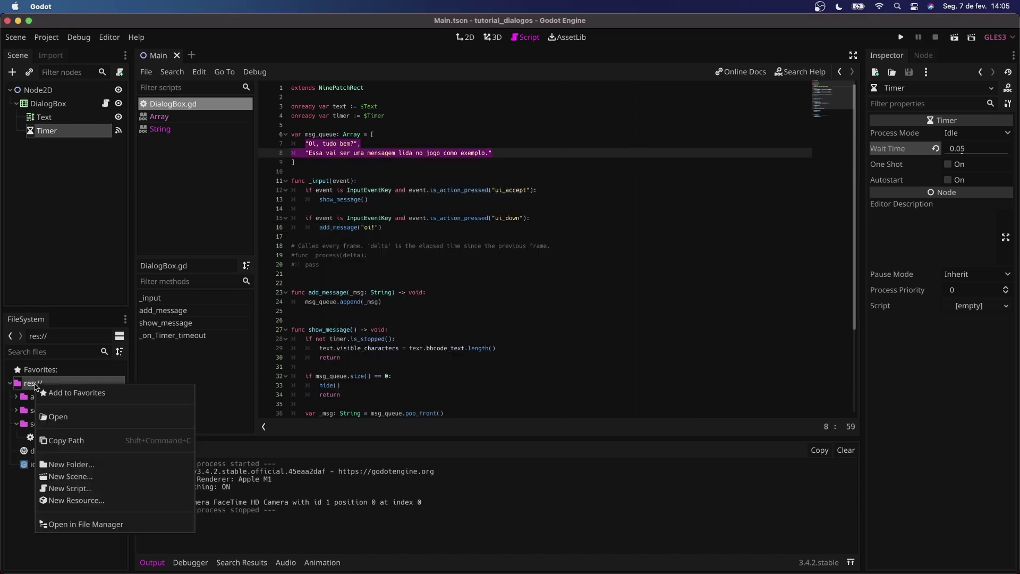
{"action": "left_click", "coordinate": [98, 469]}
{"action": "type", "text": "data"}
{"action": "key", "text": "Return"}
{"action": "right_click", "coordinate": [24, 410]}
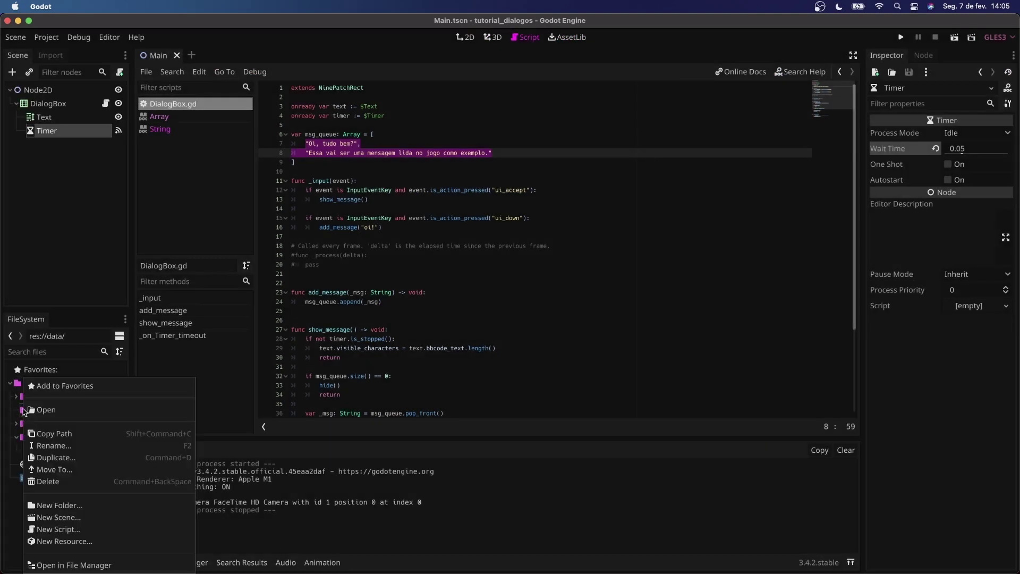
{"action": "left_click", "coordinate": [78, 505]}
{"action": "type", "text": "dialogs"}
{"action": "key", "text": "Return"}
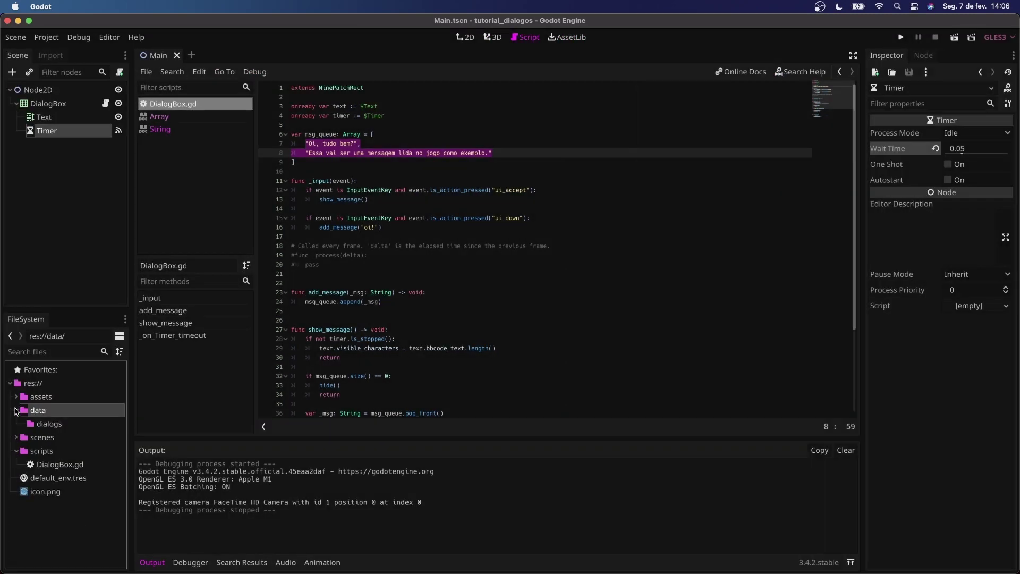
{"action": "left_click", "coordinate": [88, 430]}
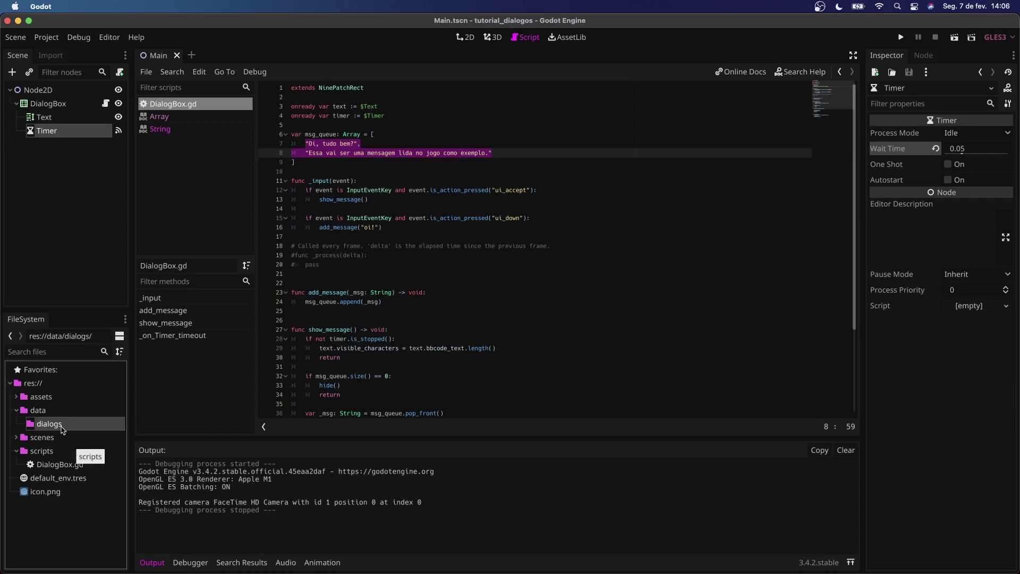
- Create a new Resource-based script in the scripts folder
{"action": "right_click", "coordinate": [43, 449]}
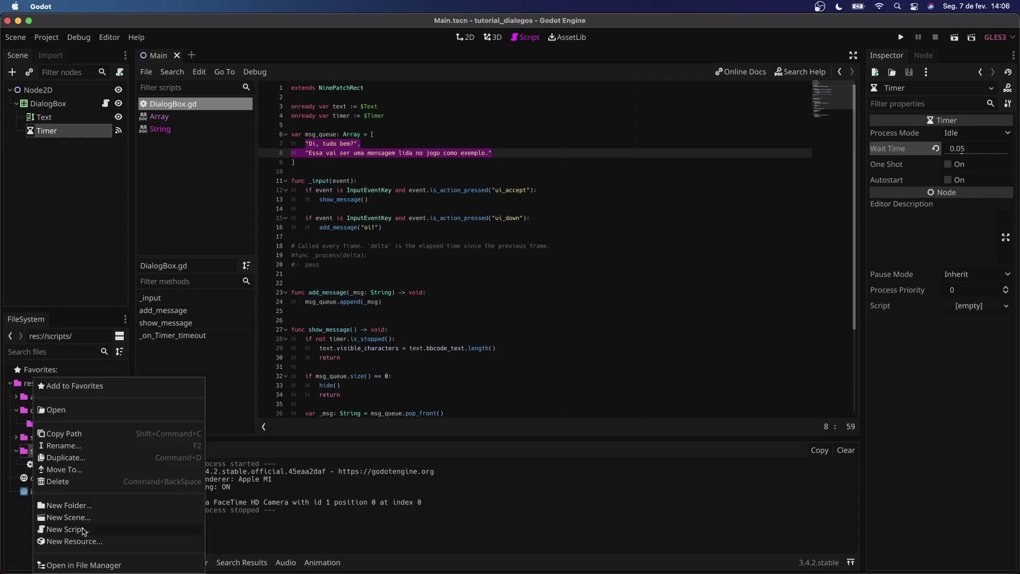
{"action": "left_click", "coordinate": [84, 529]}
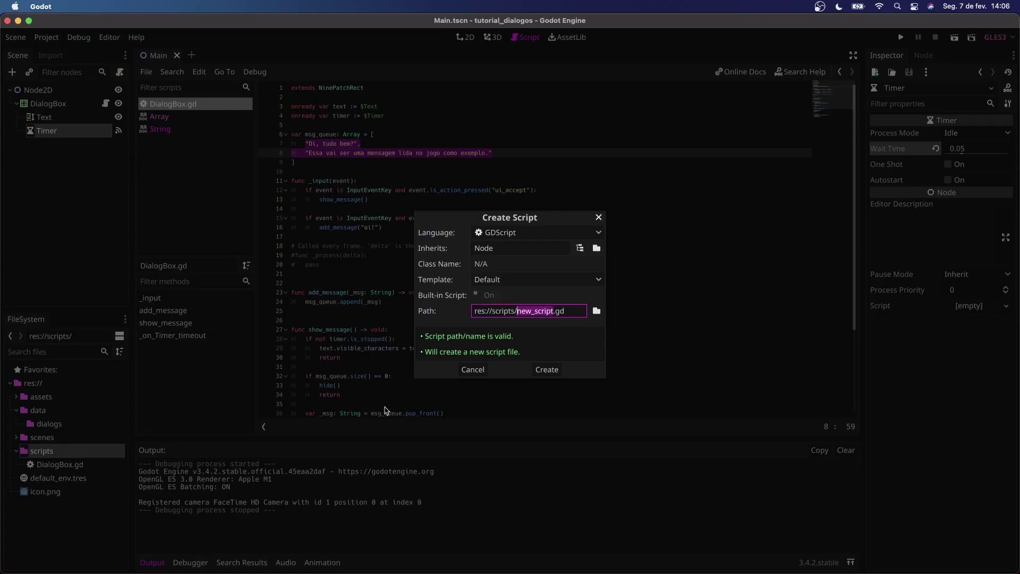
{"action": "left_click", "coordinate": [546, 245]}
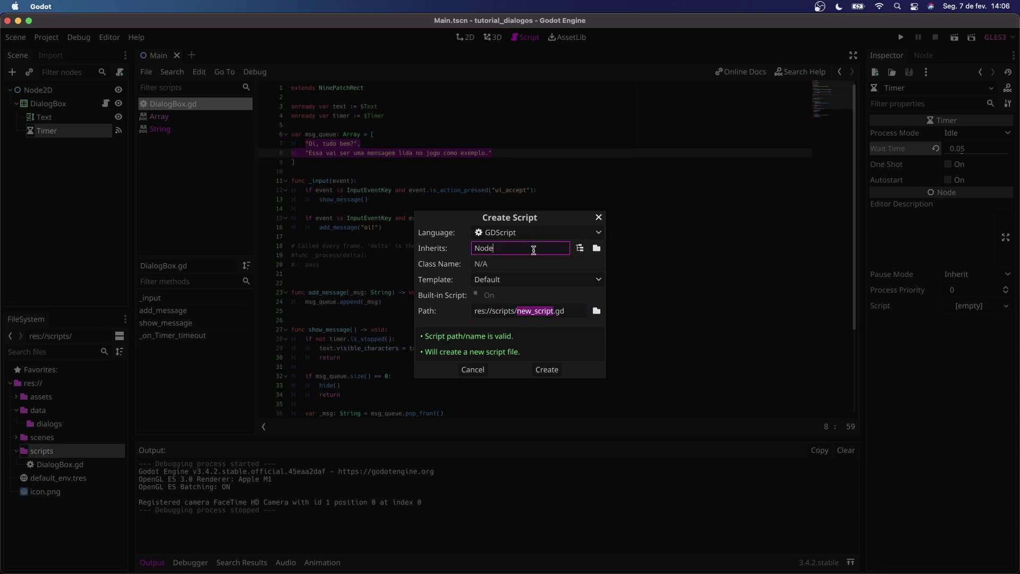
{"action": "key", "text": "BackSpace"}
{"action": "key", "text": "BackSpace"}
{"action": "key", "text": "BackSpace"}
{"action": "type", "text": "Resource"}
{"action": "left_click", "coordinate": [537, 366]}
- Write 'class_name DialogMetadata' with 'export(Array, String) var msg_queue: Array' and save
{"action": "key", "text": "Return"}
{"action": "type", "text": "class DialogMetad"}
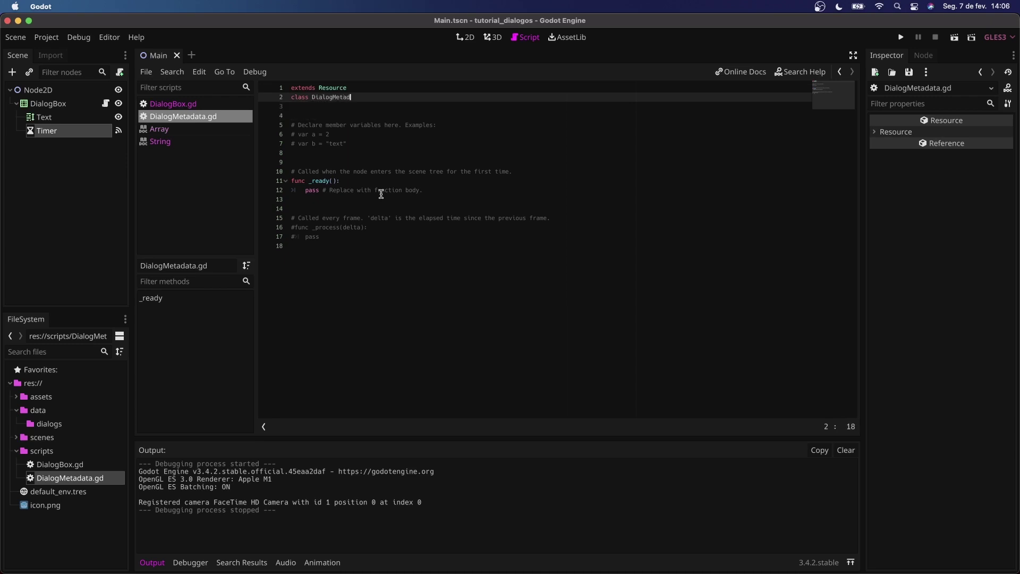
{"action": "type", "text": "ata"}
{"action": "left_click_drag", "start_coordinate": [357, 291], "coordinate": [287, 118]}
{"action": "key", "text": "BackSpace"}
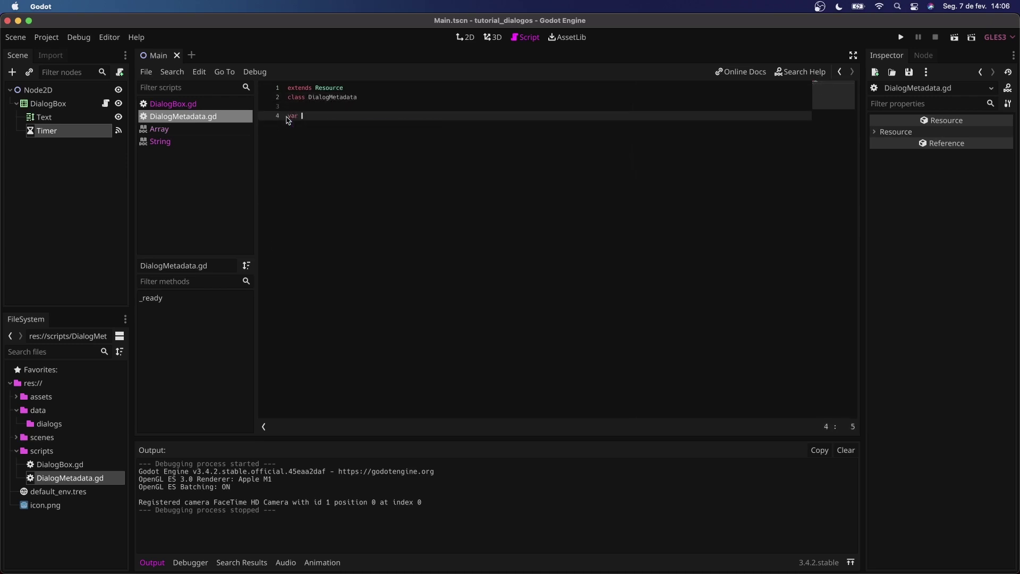
{"action": "type", "text": "msg_queue: "}
{"action": "type", "text": "Array"}
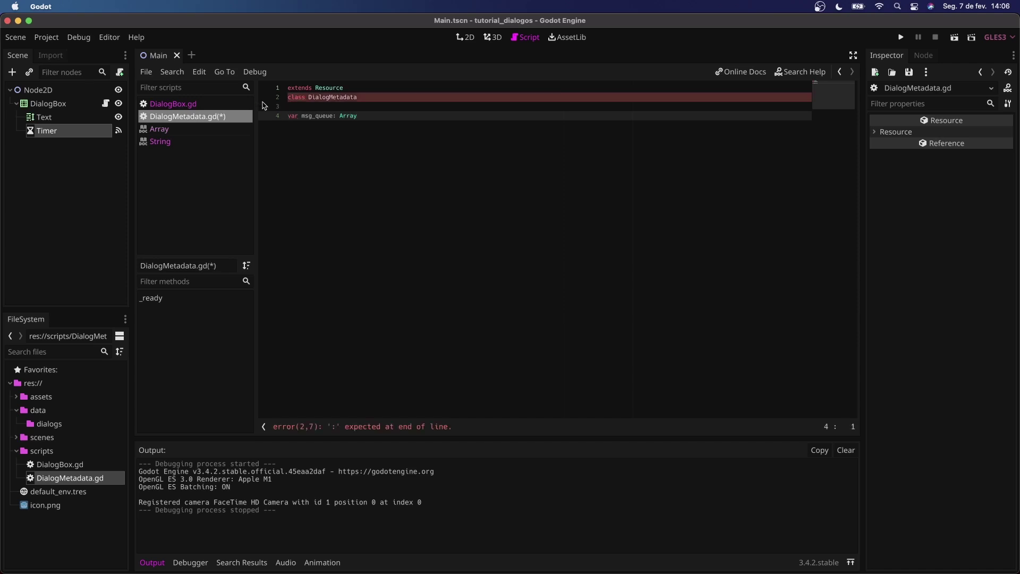
{"action": "type", "text": "export (Array, String) "}
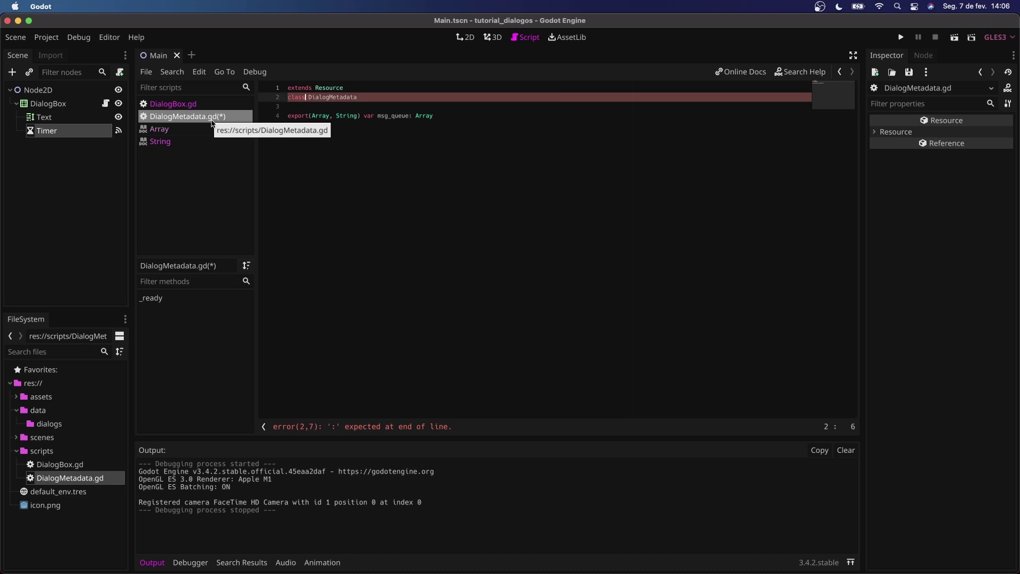
{"action": "type", "text": "_name"}
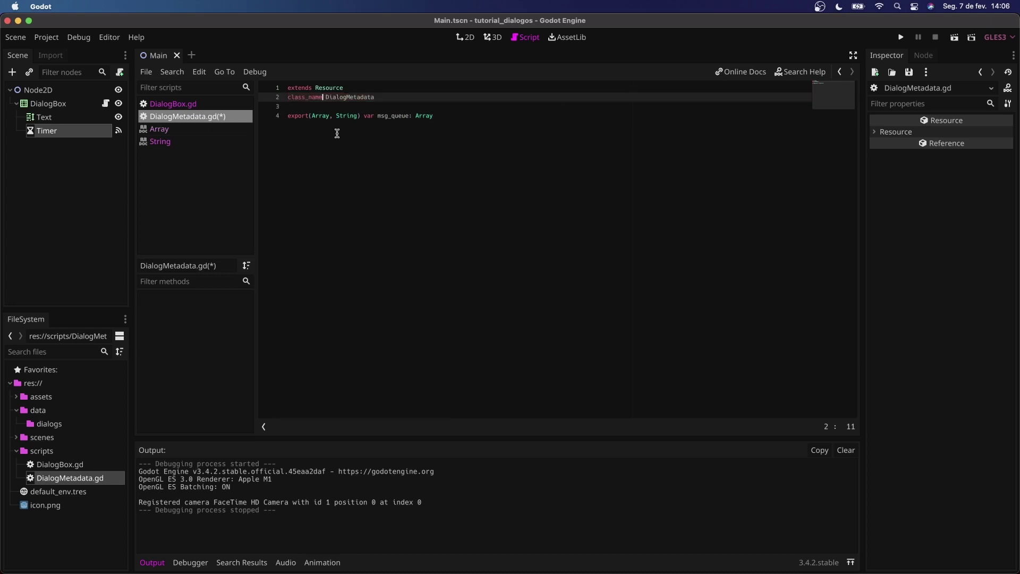
{"action": "left_click", "coordinate": [460, 121]}
{"action": "key", "text": "super+s"}
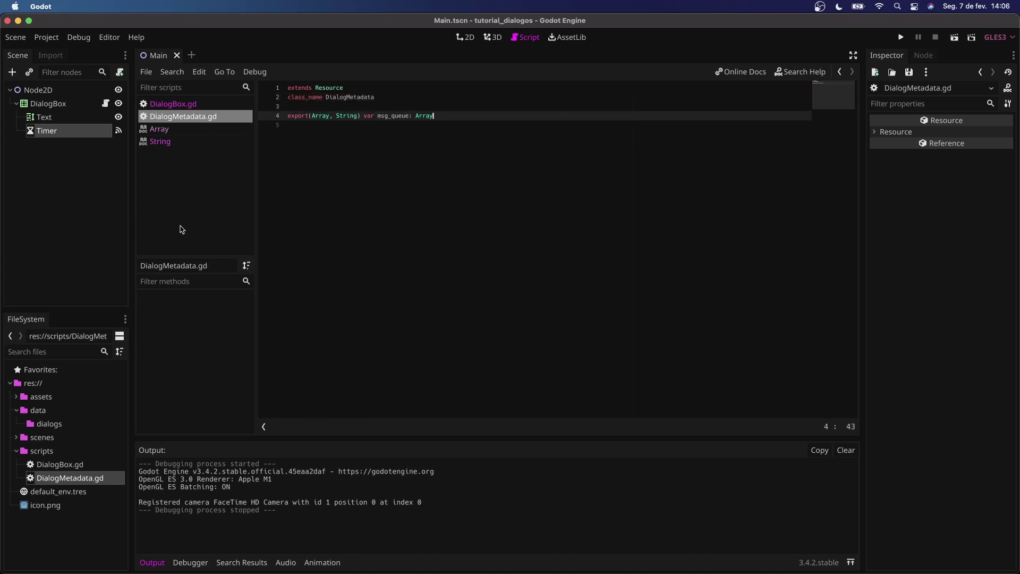
{"action": "right_click", "coordinate": [50, 423]}
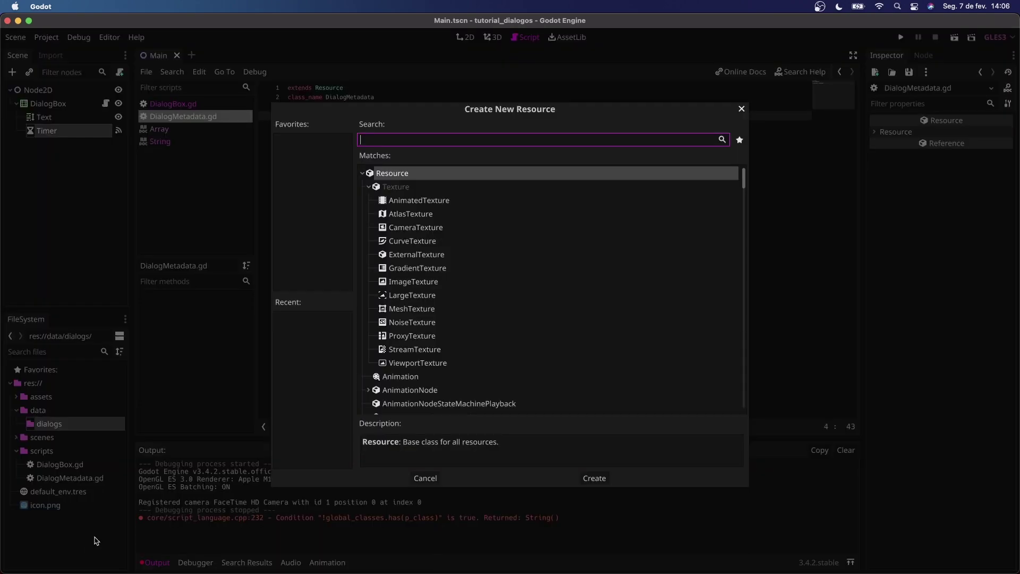
- Create a new DialogMetadata resource in the dialogs folder and save it as npc_1.tres
{"action": "left_click", "coordinate": [90, 541]}
{"action": "type", "text": "d"}
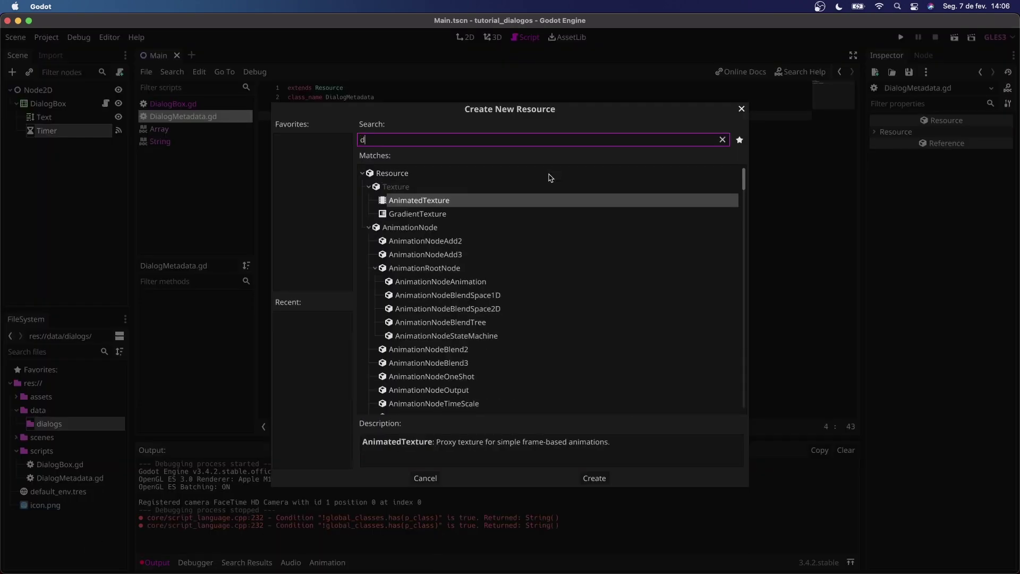
{"action": "type", "text": "ialog"}
{"action": "double_click", "coordinate": [515, 189]}
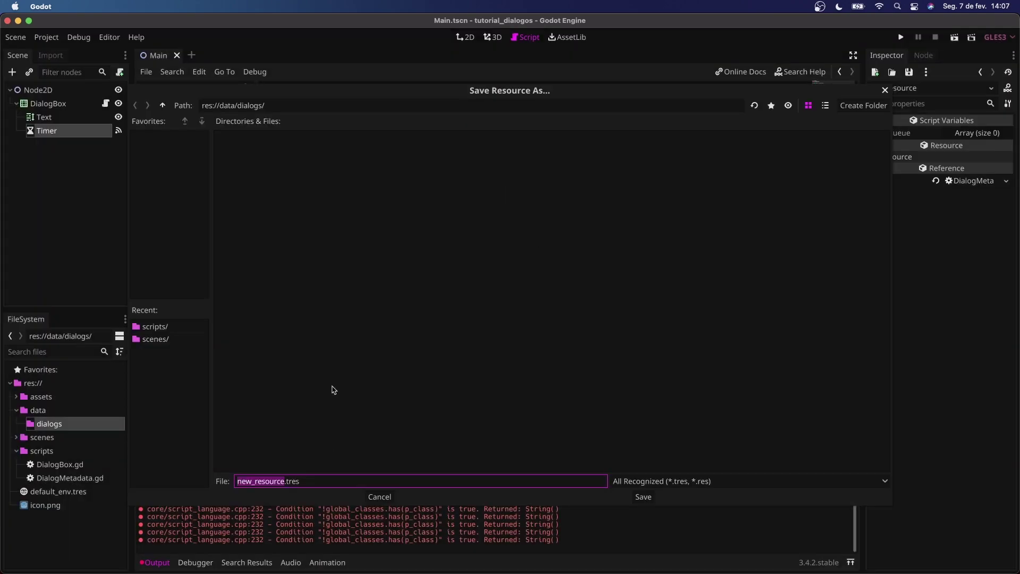
{"action": "type", "text": "test_dialog"}
{"action": "left_click", "coordinate": [644, 497]}
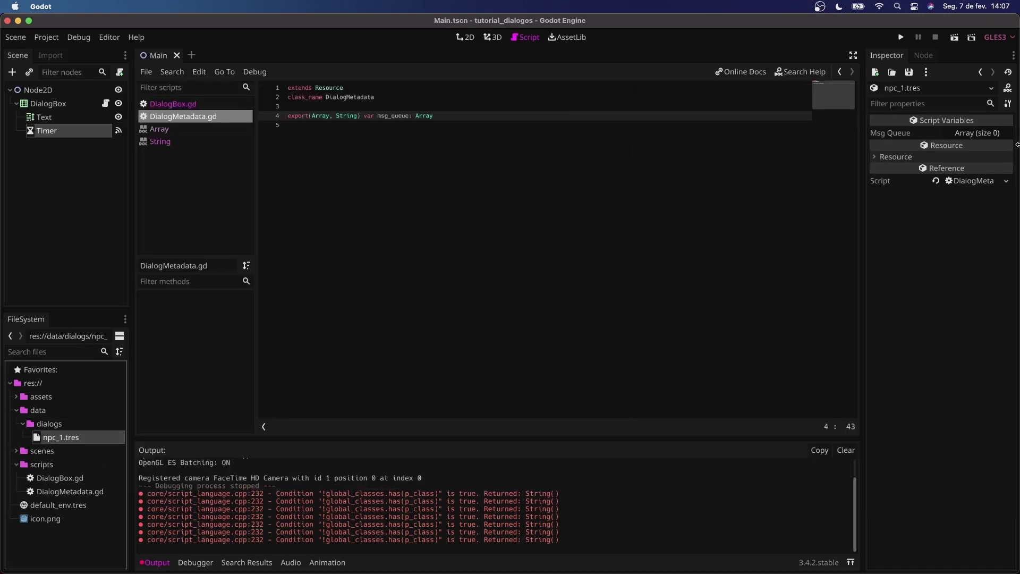
- Fill Msg Queue with "Oi", "Se inscreva no canal", "E ative o little bell" and save
{"action": "left_click_drag", "start_coordinate": [862, 124], "coordinate": [741, 153]}
{"action": "left_click", "coordinate": [986, 133]}
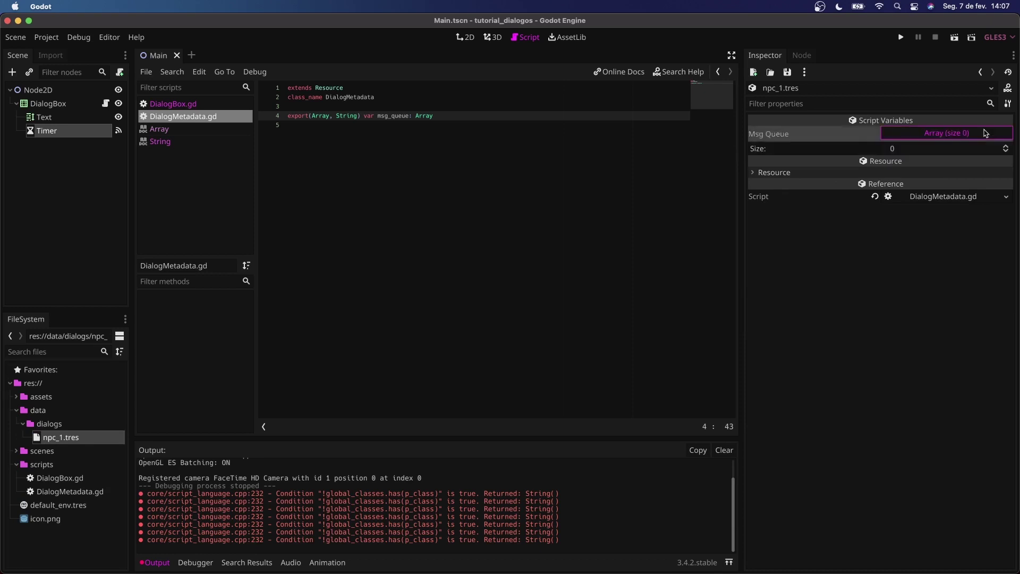
{"action": "scroll", "coordinate": [969, 148], "scroll_direction": "up", "scroll_amount": 3}
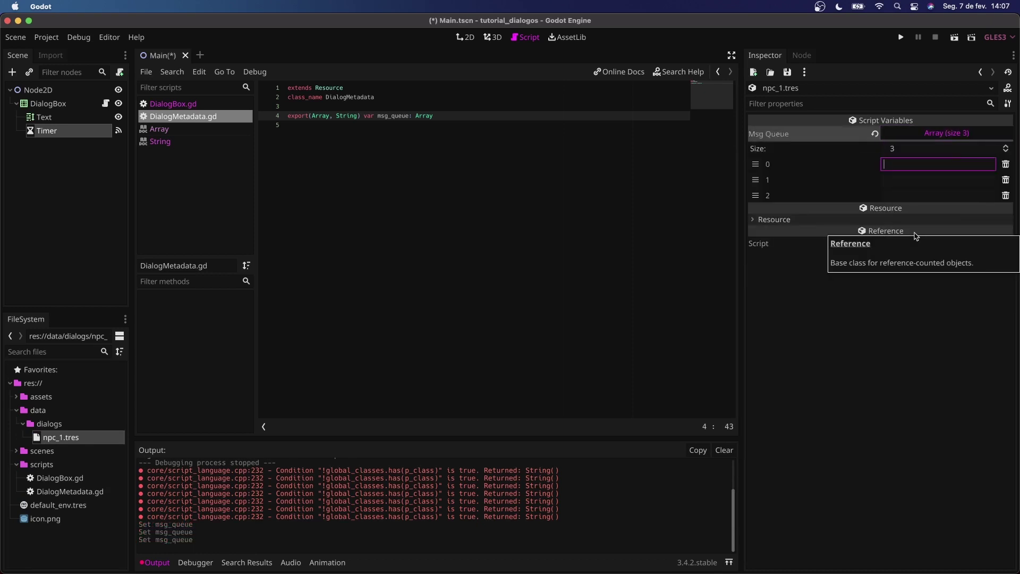
{"action": "type", "text": "Oi"}
{"action": "key", "text": "Tab"}
{"action": "key", "text": "Tab"}
{"action": "key", "text": "Tab"}
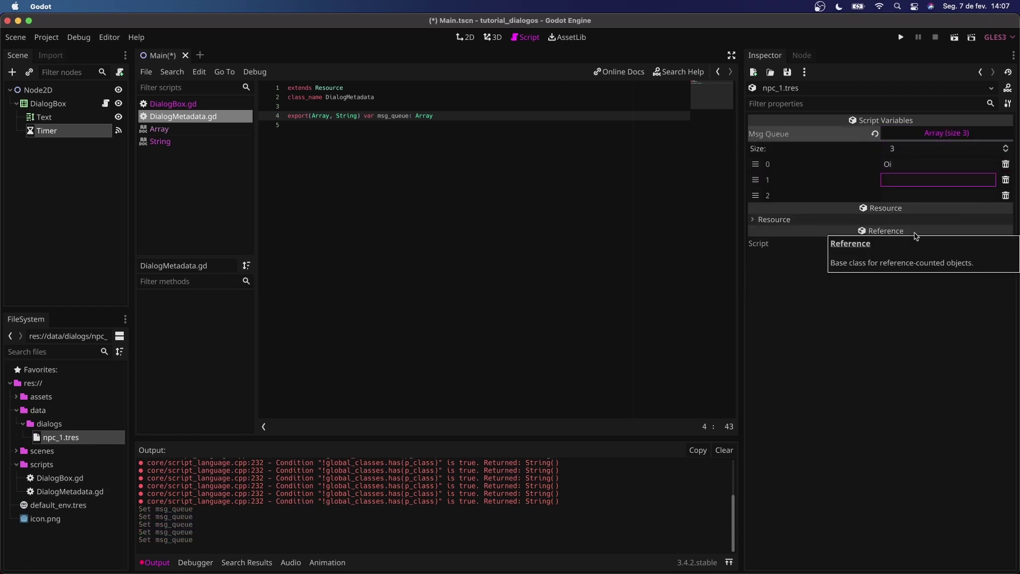
{"action": "type", "text": "Se inscreva no canal"}
{"action": "key", "text": "Tab"}
{"action": "type", "text": "E a"}
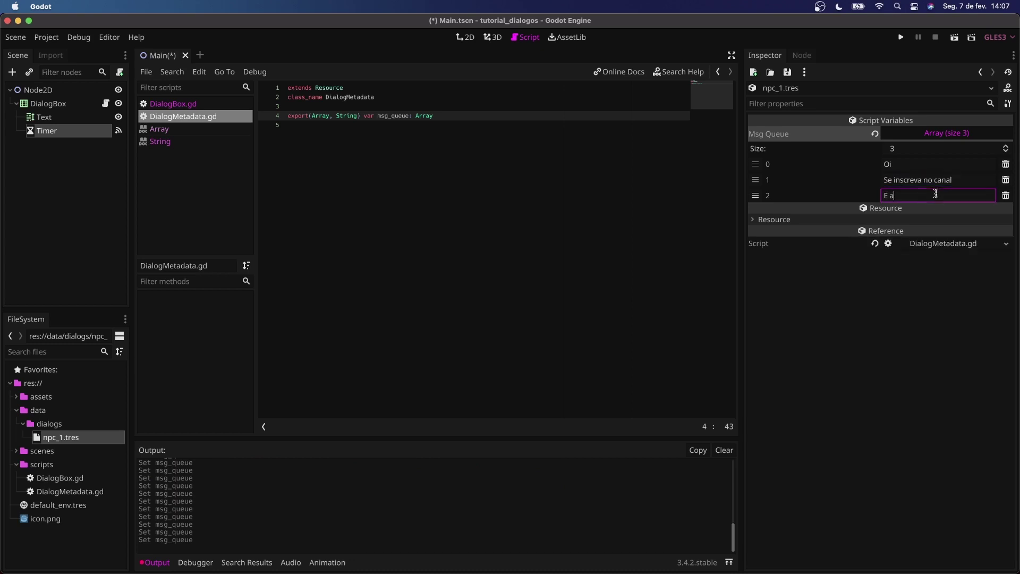
{"action": "type", "text": "tive o little s"}
{"action": "type", "text": "bell"}
{"action": "key", "text": "Return"}
{"action": "key", "text": "ctrl+s"}
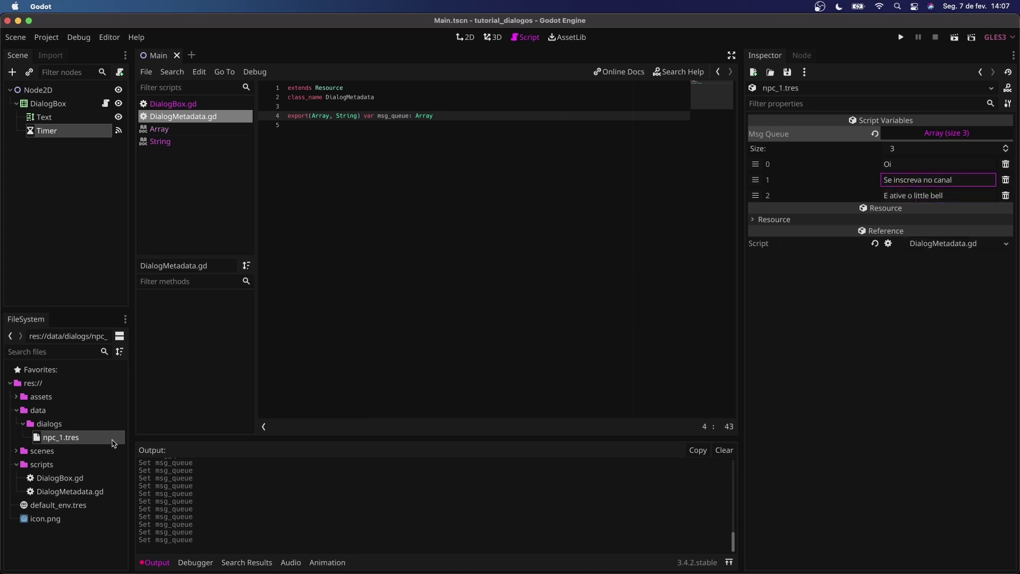
- In DialogBox.gd, add blank lines below msg_queue for a new _ready function
{"action": "left_click", "coordinate": [78, 432]}
{"action": "left_click", "coordinate": [199, 104]}
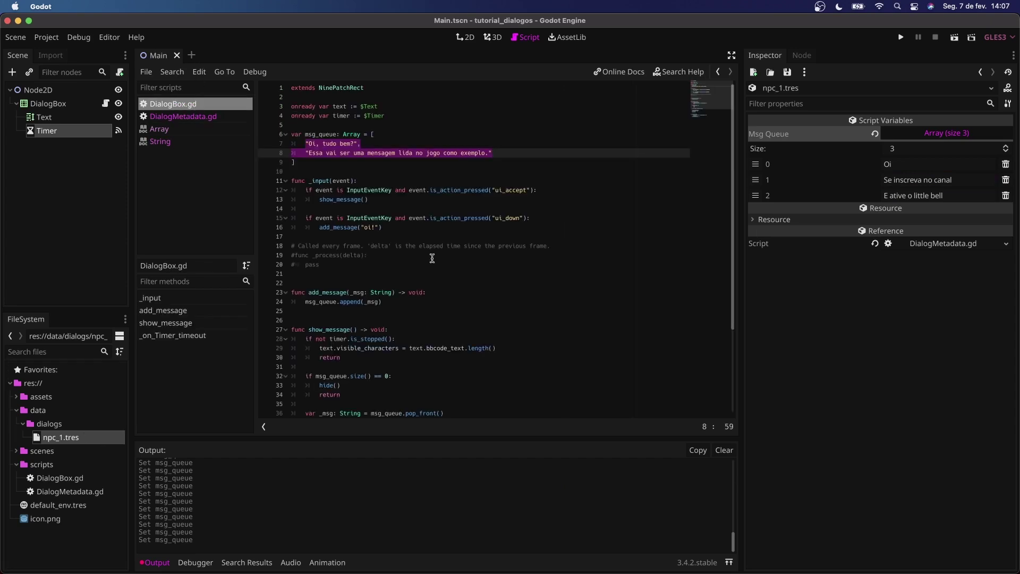
{"action": "left_click", "coordinate": [308, 150]}
{"action": "left_click", "coordinate": [444, 160]}
{"action": "key", "text": "Down"}
{"action": "key", "text": "Return"}
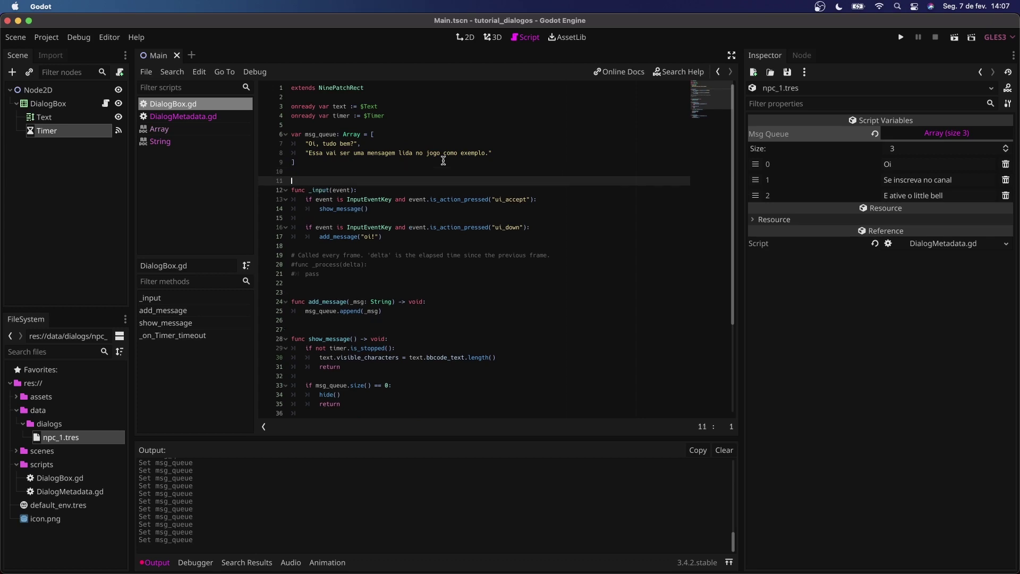
{"action": "key", "text": "Return"}
{"action": "key", "text": "Return"}
{"action": "key", "text": "Up"}
{"action": "key", "text": "Up"}
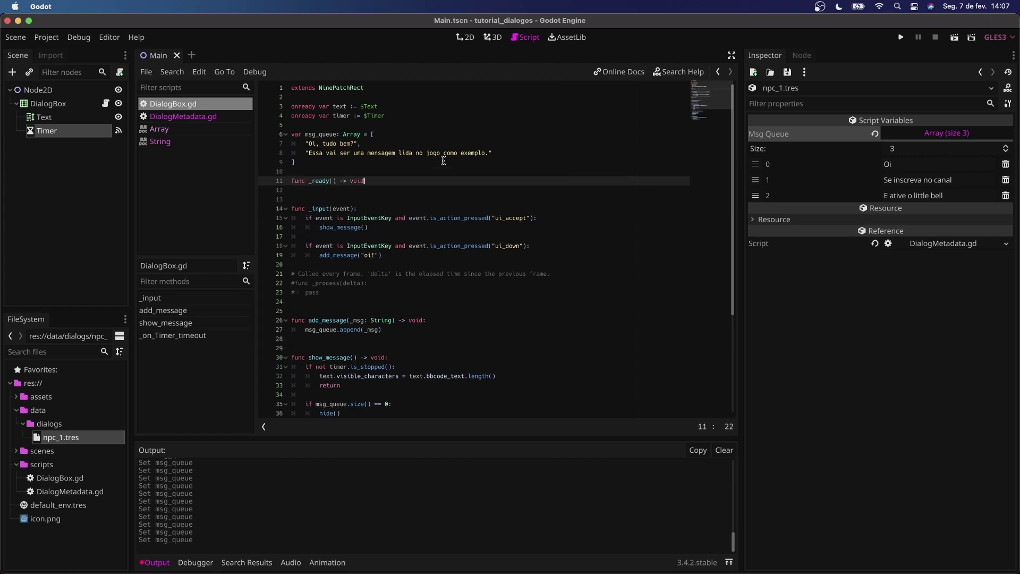
- Replace the example msg_queue items with an empty array and drop icon.png into the 2D viewport
{"action": "left_click_drag", "start_coordinate": [304, 144], "coordinate": [529, 160]}
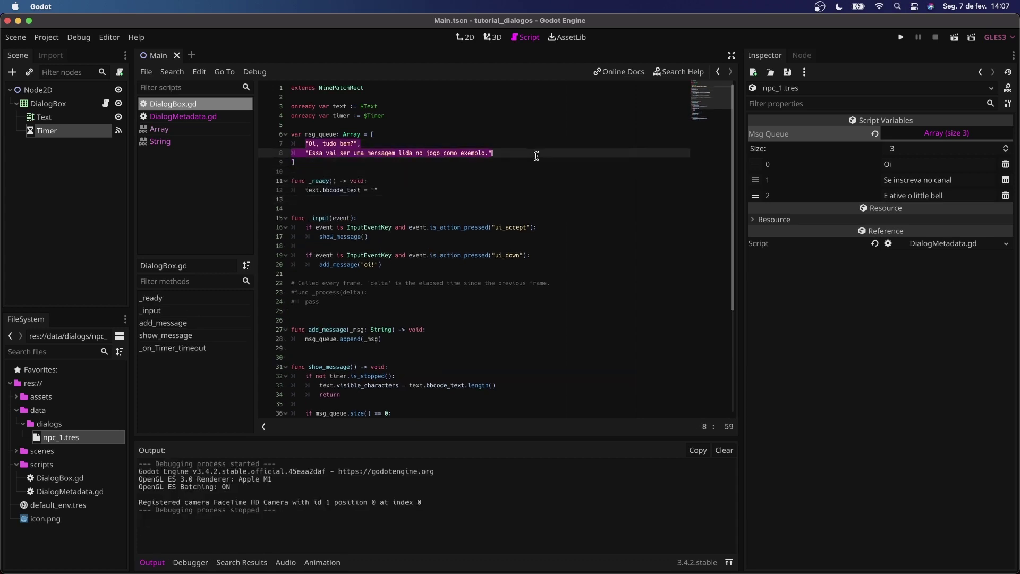
{"action": "key", "text": "BackSpace"}
{"action": "key", "text": "BackSpace"}
{"action": "key", "text": "BackSpace"}
{"action": "key", "text": "BackSpace"}
{"action": "type", "text": "["}
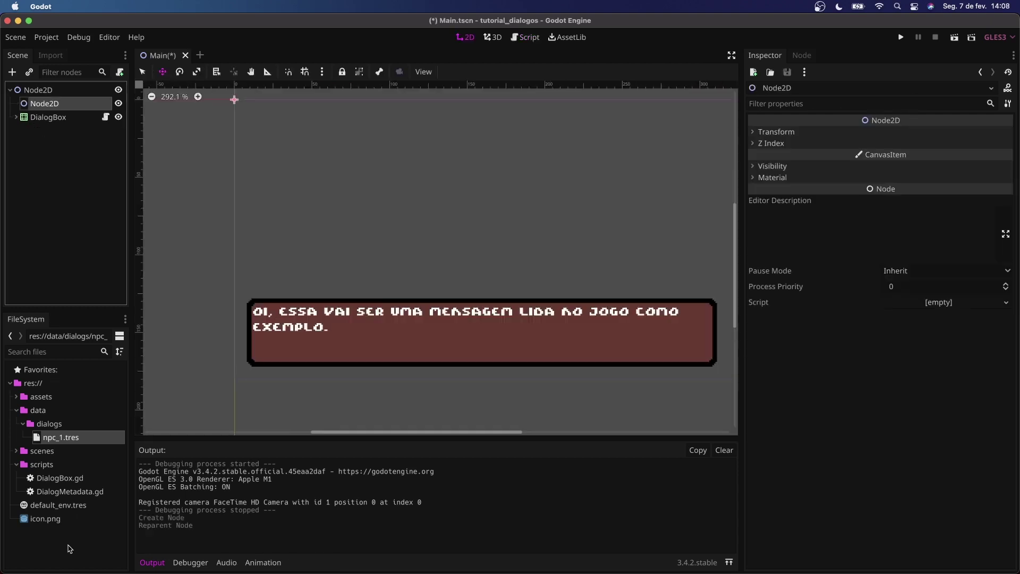
{"action": "left_click_drag", "start_coordinate": [45, 518], "coordinate": [363, 163]}
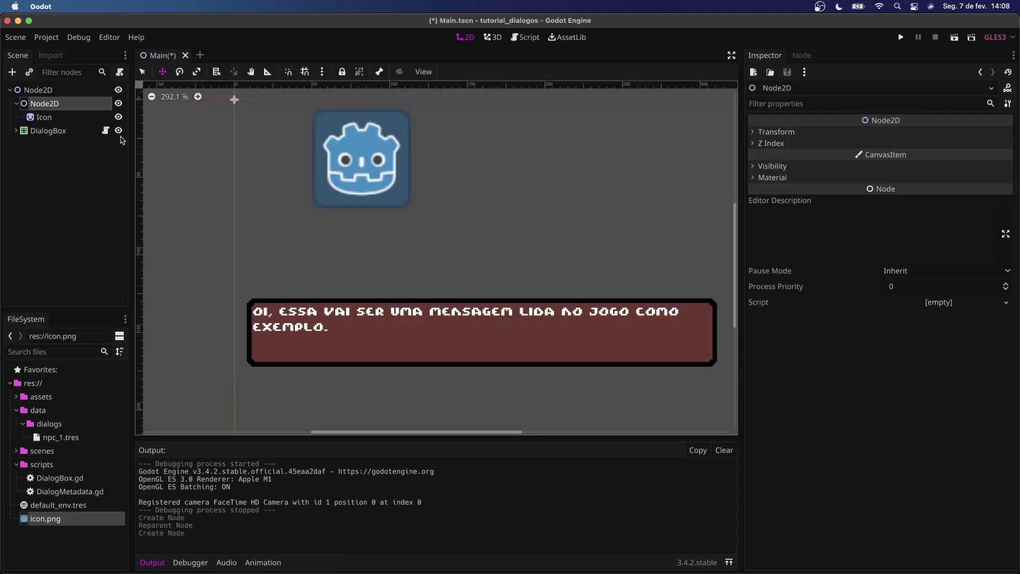
- Reset the Icon's position to the origin and move the inner Node2D to (104, 54)
{"action": "left_click", "coordinate": [342, 137]}
{"action": "left_click", "coordinate": [776, 227]}
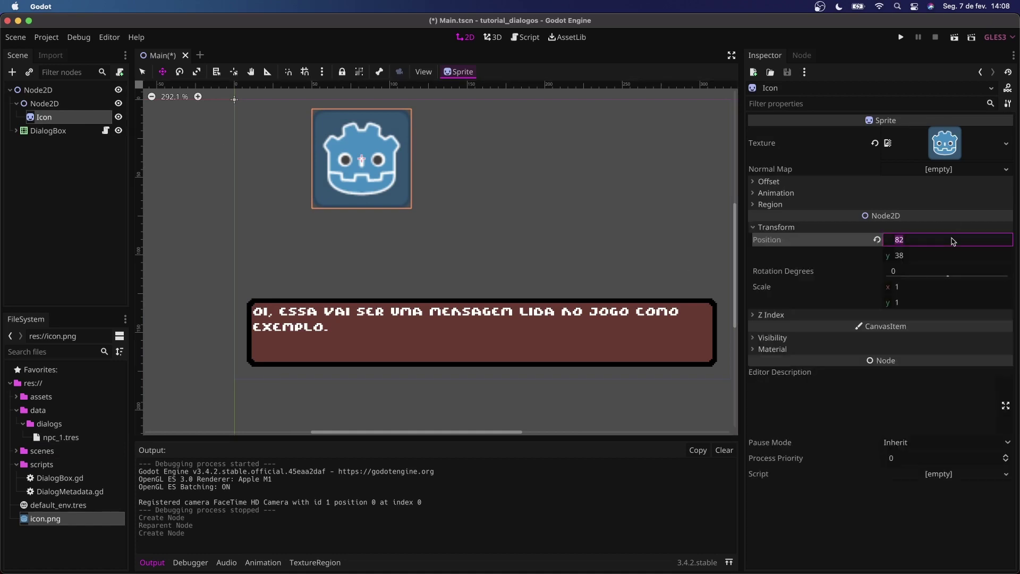
{"action": "left_click", "coordinate": [899, 237]}
{"action": "left_click", "coordinate": [44, 103]}
{"action": "left_click_drag", "start_coordinate": [225, 143], "coordinate": [256, 156]}
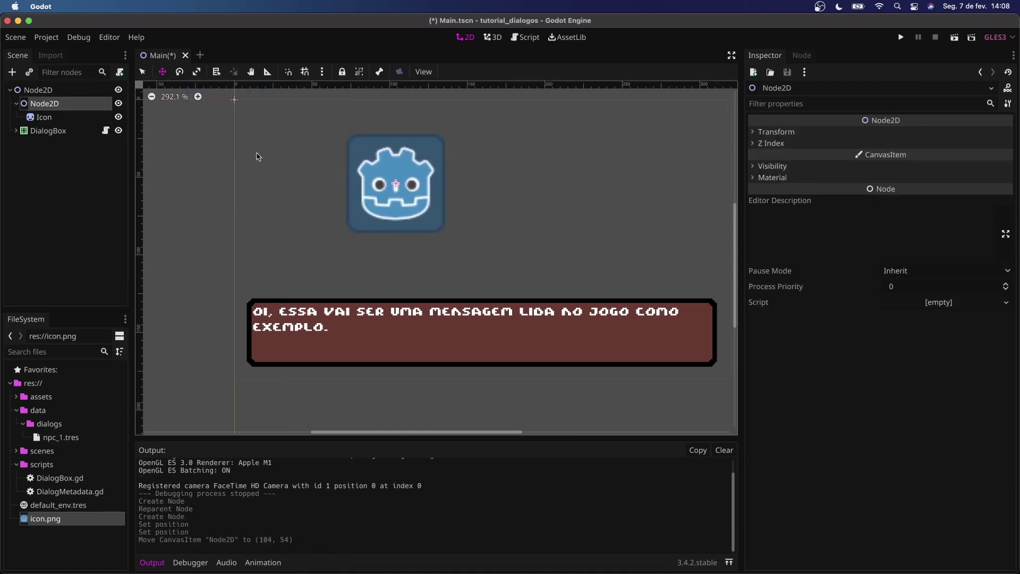
- Attach a new npc/NPC1.gd script to the Node2D declaring 'export(Resource) var msg_queue', and save it
{"action": "right_click", "coordinate": [79, 103]}
{"action": "left_click", "coordinate": [143, 192]}
{"action": "type", "text": "npc/NPC1"}
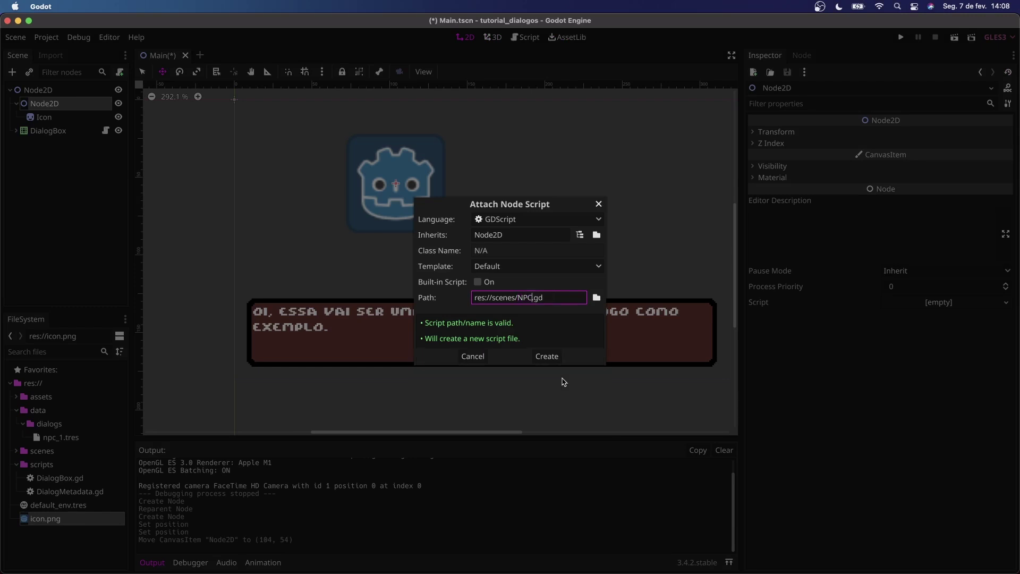
{"action": "left_click", "coordinate": [596, 297]}
{"action": "left_click", "coordinate": [630, 495]}
{"action": "left_click", "coordinate": [553, 355]}
{"action": "left_click_drag", "start_coordinate": [353, 135], "coordinate": [287, 109]}
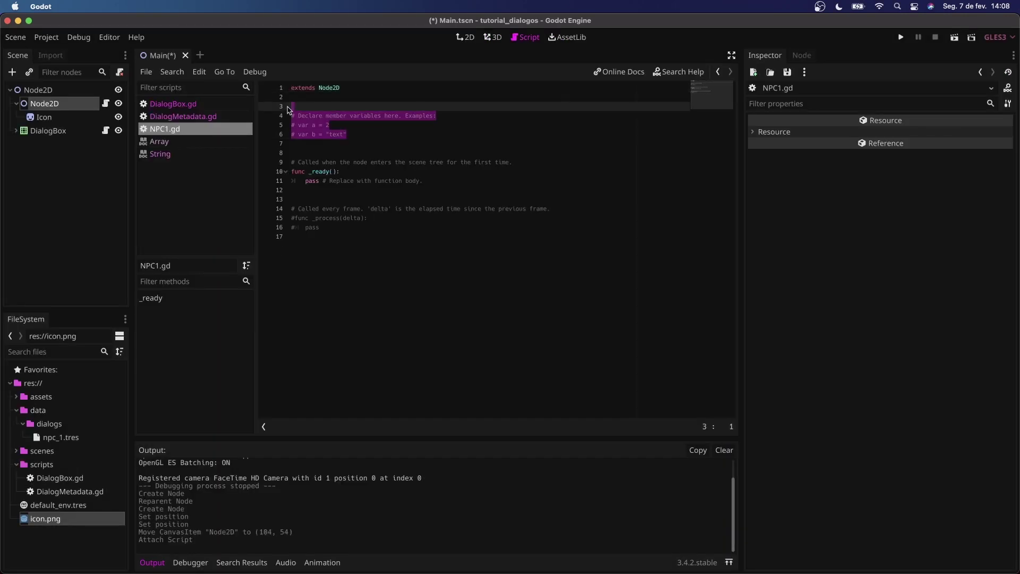
{"action": "type", "text": "export(Resource)"}
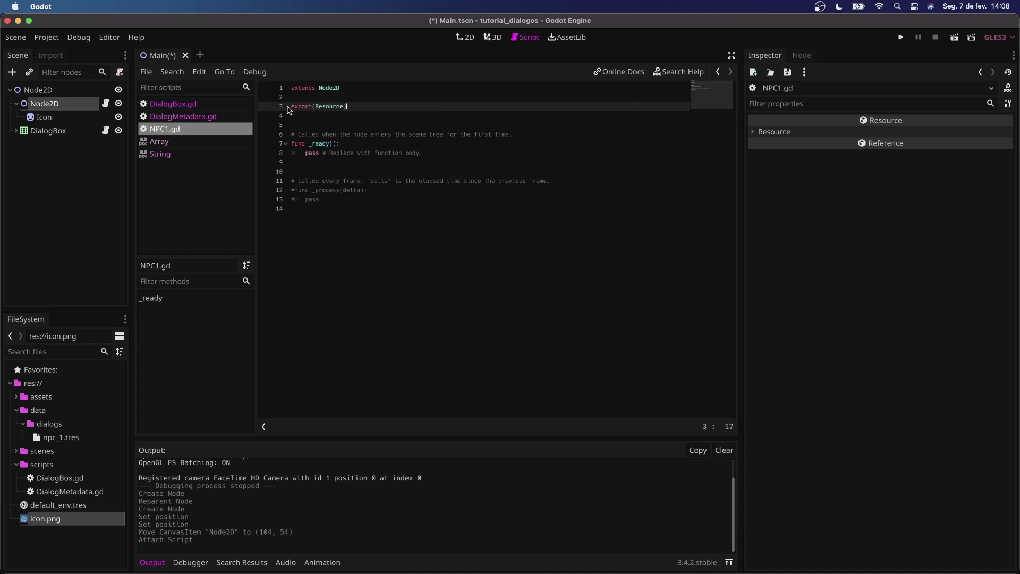
{"action": "type", "text": "queue"}
{"action": "key", "text": "ctrl+s"}
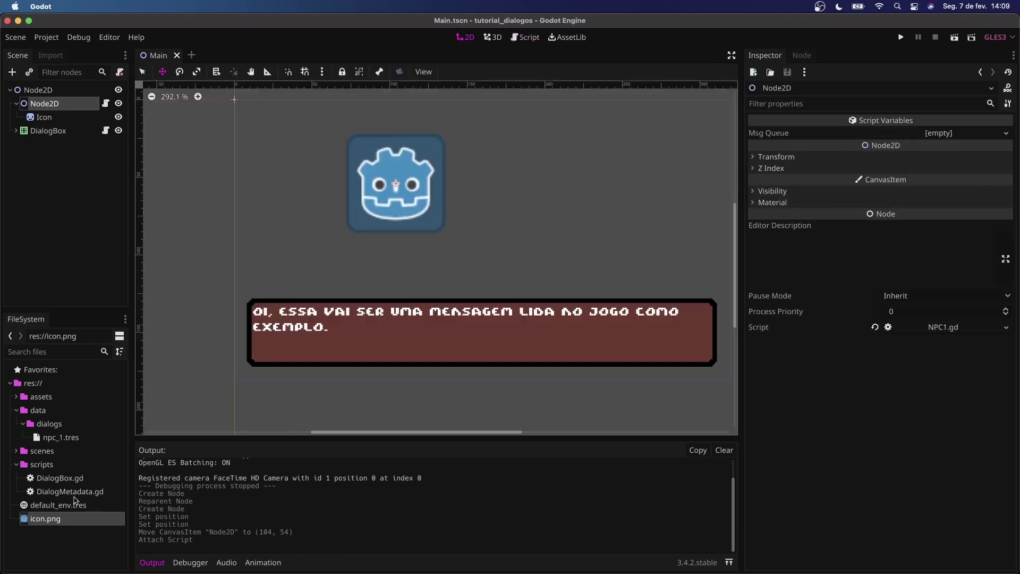
- Assign npc_1.tres to the Node2D's Msg Queue property and save the main scene
{"action": "left_click_drag", "start_coordinate": [60, 437], "coordinate": [919, 137]}
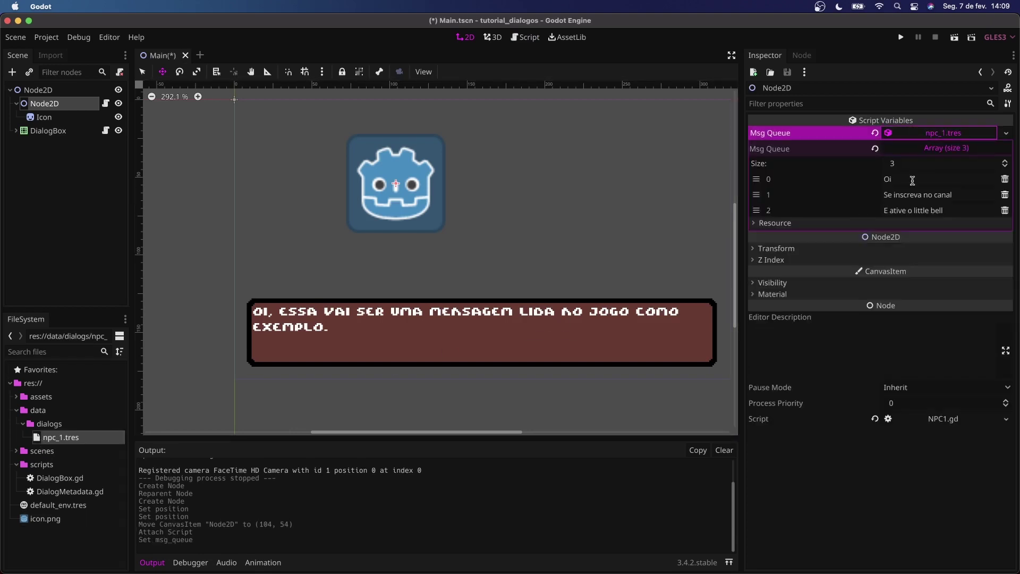
{"action": "key", "text": "ctrl+s"}
{"action": "left_click", "coordinate": [232, 178]}
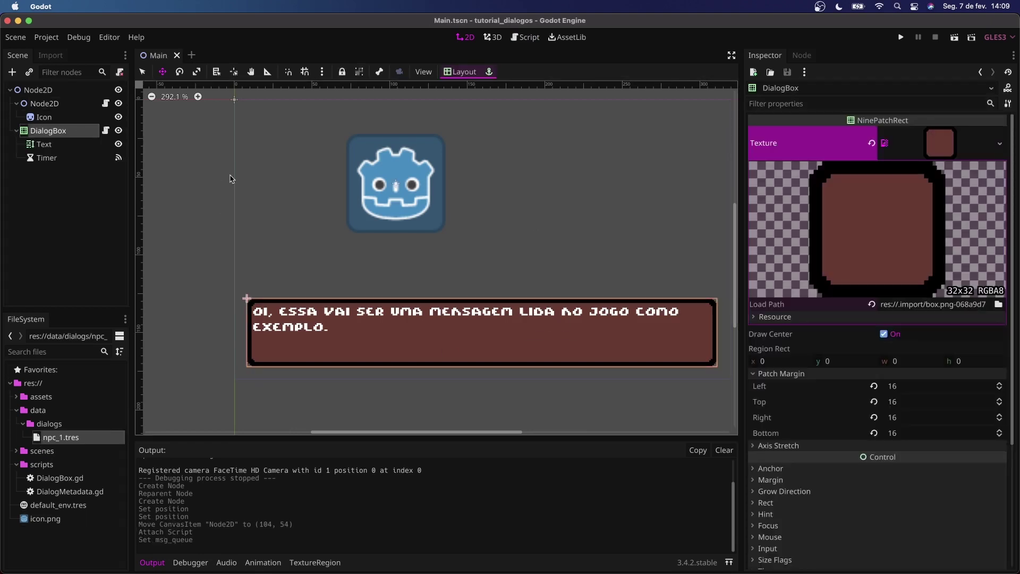
- Save the DialogBox branch as scenes/DialogBox.tscn, delete it from Main, and save the main scene
{"action": "left_click", "coordinate": [106, 131]}
{"action": "scroll", "coordinate": [406, 242], "scroll_direction": "down", "scroll_amount": 5}
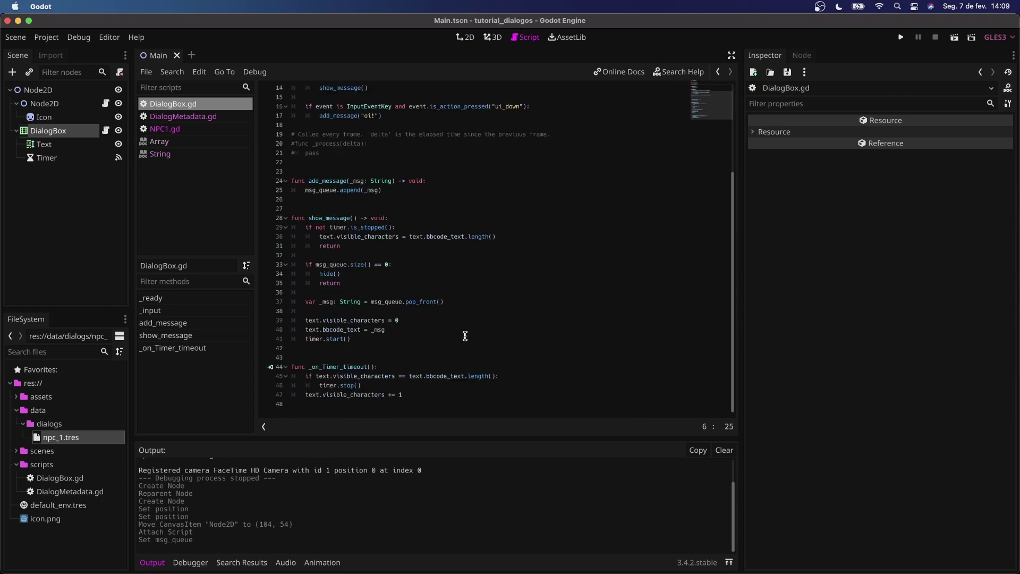
{"action": "left_click", "coordinate": [465, 37]}
{"action": "right_click", "coordinate": [106, 132]}
{"action": "left_click", "coordinate": [113, 439]}
{"action": "double_click", "coordinate": [350, 152]}
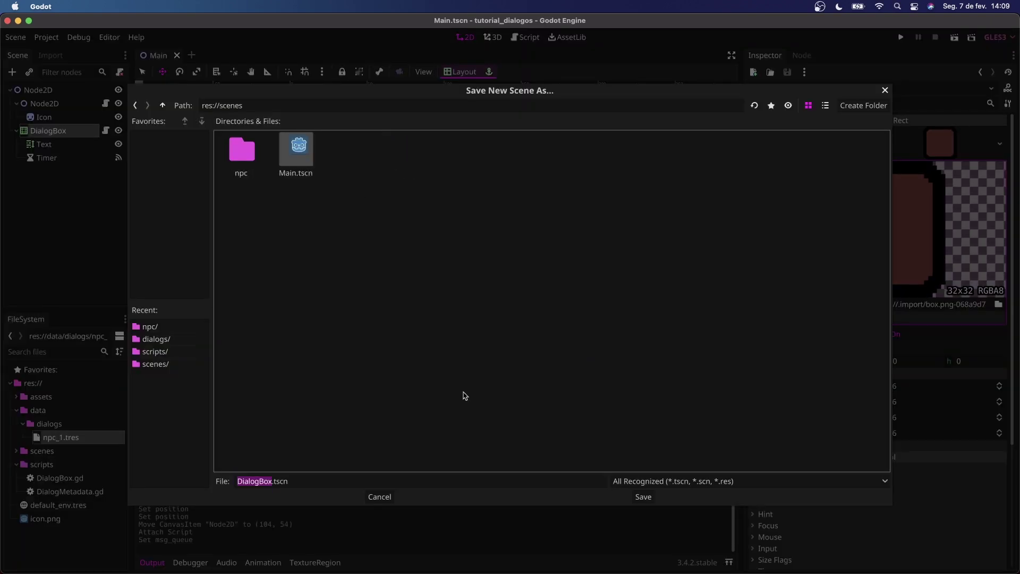
{"action": "left_click", "coordinate": [643, 496]}
{"action": "key", "text": "Delete"}
{"action": "key", "text": "ctrl+s"}
- Add scenes/DialogBox.tscn as a global DialogBox autoload, then open DialogBox.gd
{"action": "left_click", "coordinate": [46, 37]}
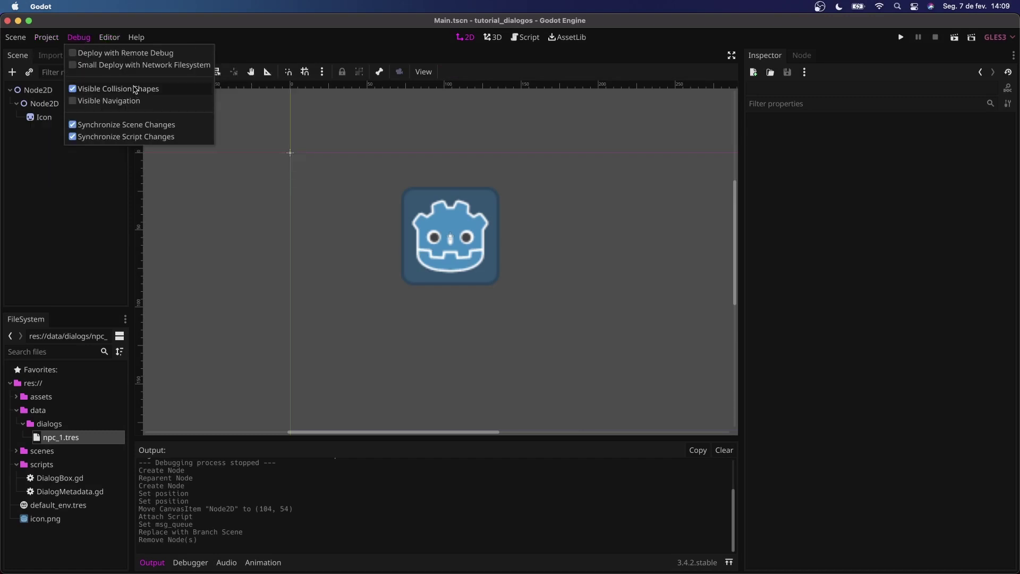
{"action": "left_click", "coordinate": [62, 53]}
{"action": "left_click", "coordinate": [430, 123]}
{"action": "left_click", "coordinate": [452, 141]}
{"action": "double_click", "coordinate": [350, 151]}
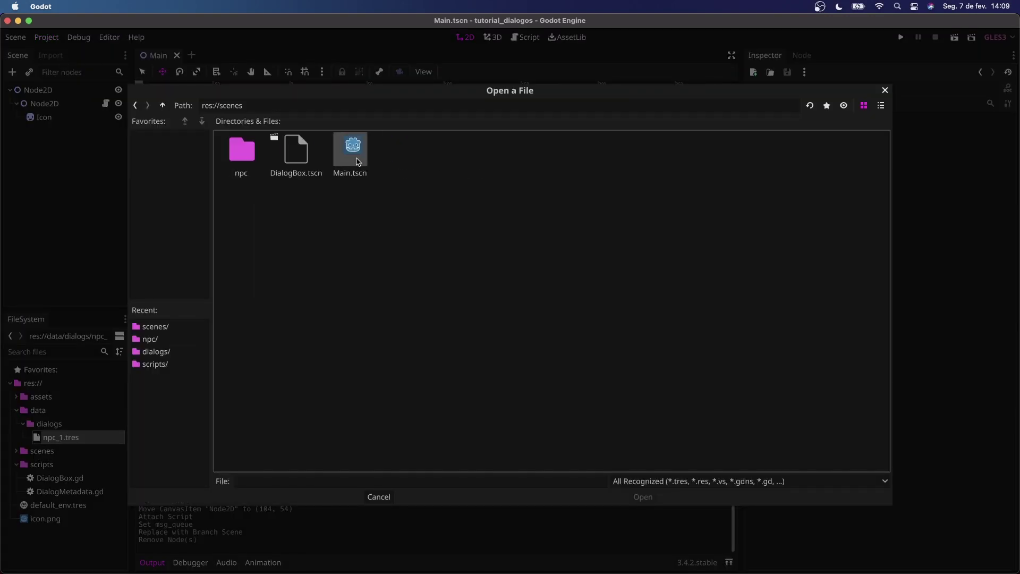
{"action": "double_click", "coordinate": [292, 154]}
{"action": "left_click", "coordinate": [735, 141]}
{"action": "key", "text": "Escape"}
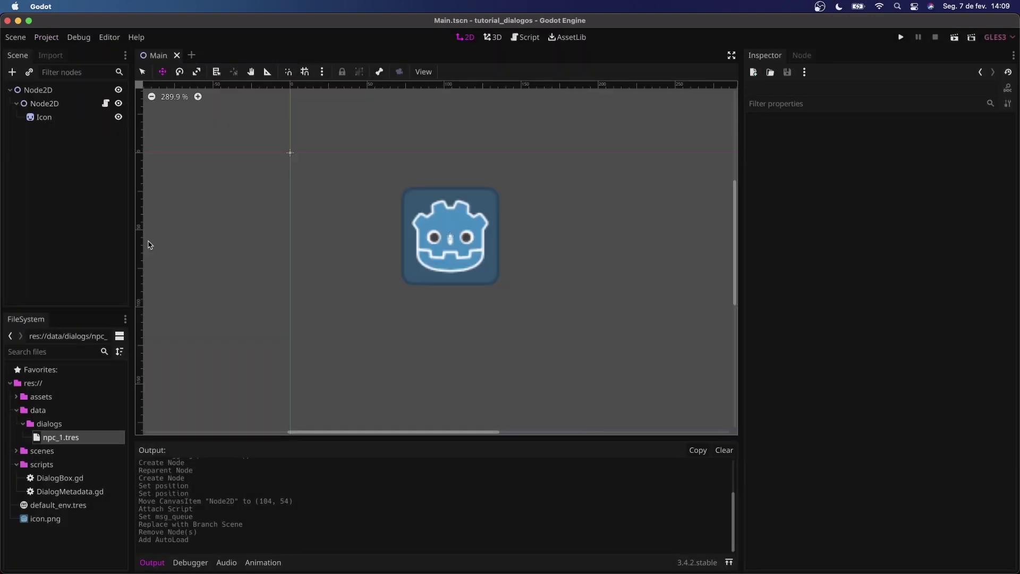
{"action": "double_click", "coordinate": [64, 478]}
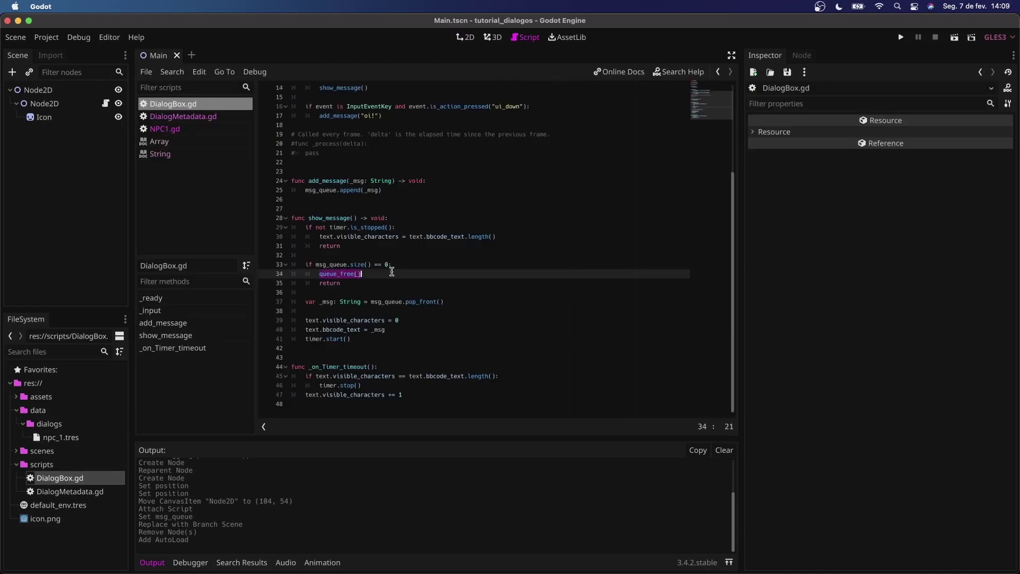
- Replace queue_free() with hide() and add an 'if not visible: show()' check in add_message
{"action": "type", "text": "hide()"}
{"action": "scroll", "coordinate": [483, 290], "scroll_direction": "up", "scroll_amount": 2}
{"action": "left_click", "coordinate": [430, 225]}
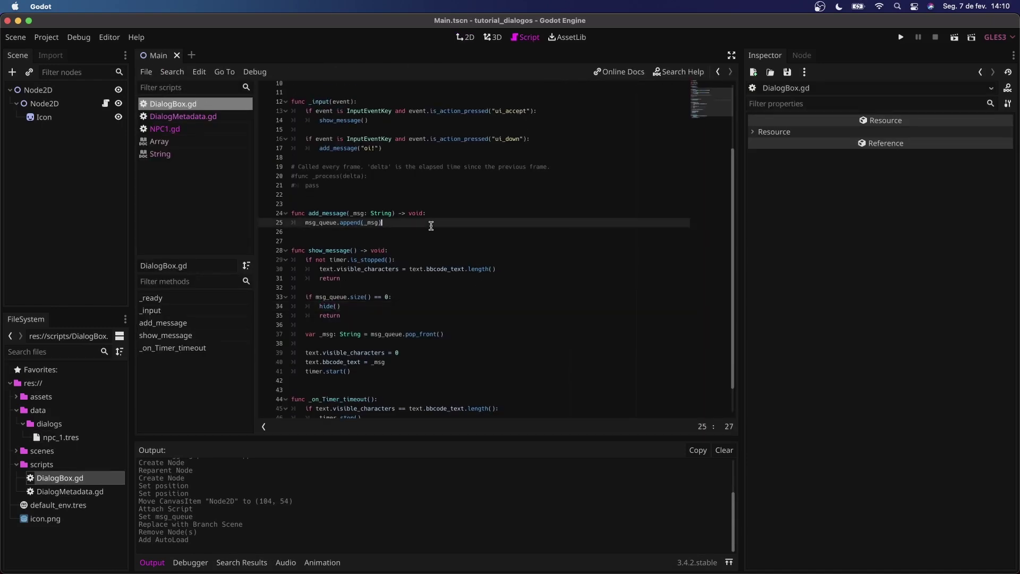
{"action": "key", "text": "Return"}
{"action": "key", "text": "Return"}
{"action": "type", "text": "if not visible:"}
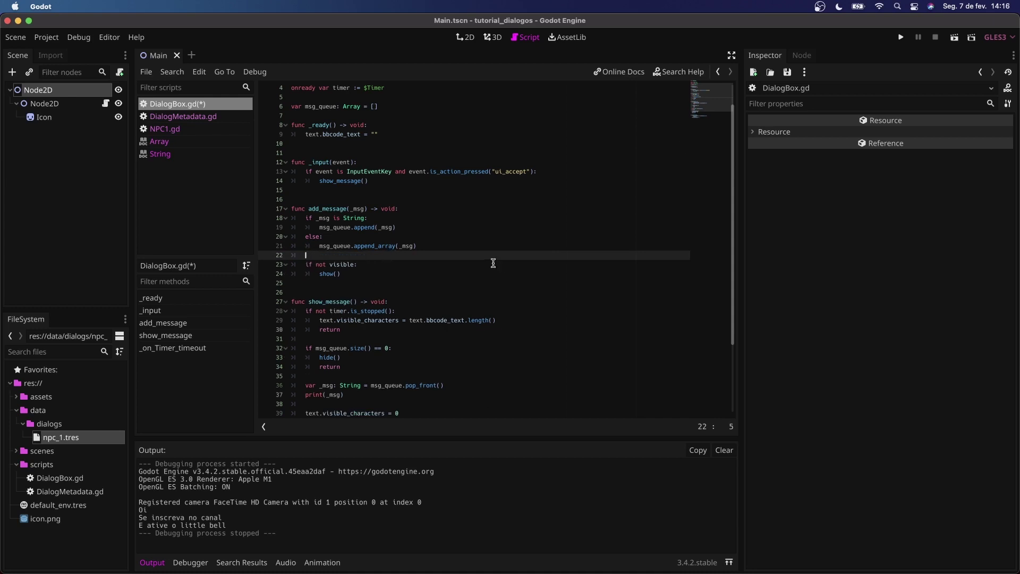
{"action": "left_click", "coordinate": [457, 267]}
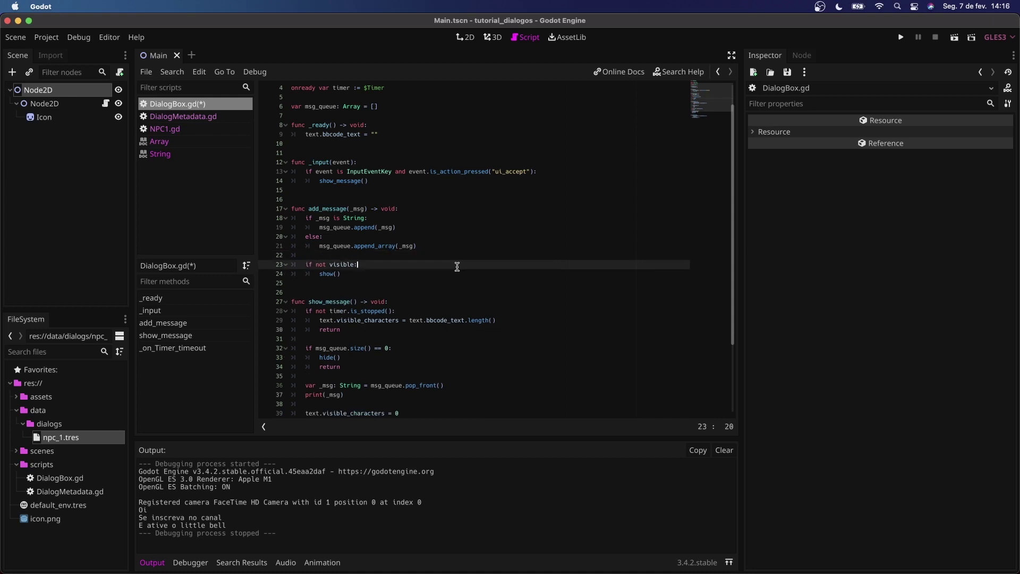
- Type the add_message parameter as _msg: Array and move the visibility check above the append
{"action": "left_click", "coordinate": [368, 210]}
{"action": "type", "text": ": Array"}
{"action": "left_click", "coordinate": [378, 255]}
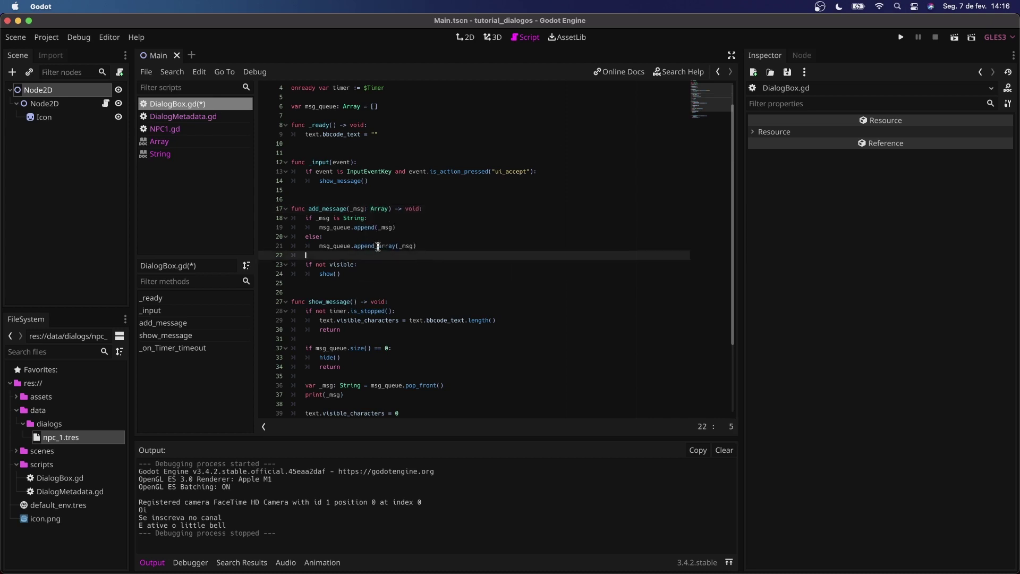
{"action": "double_click", "coordinate": [75, 437]}
{"action": "left_click", "coordinate": [368, 239]}
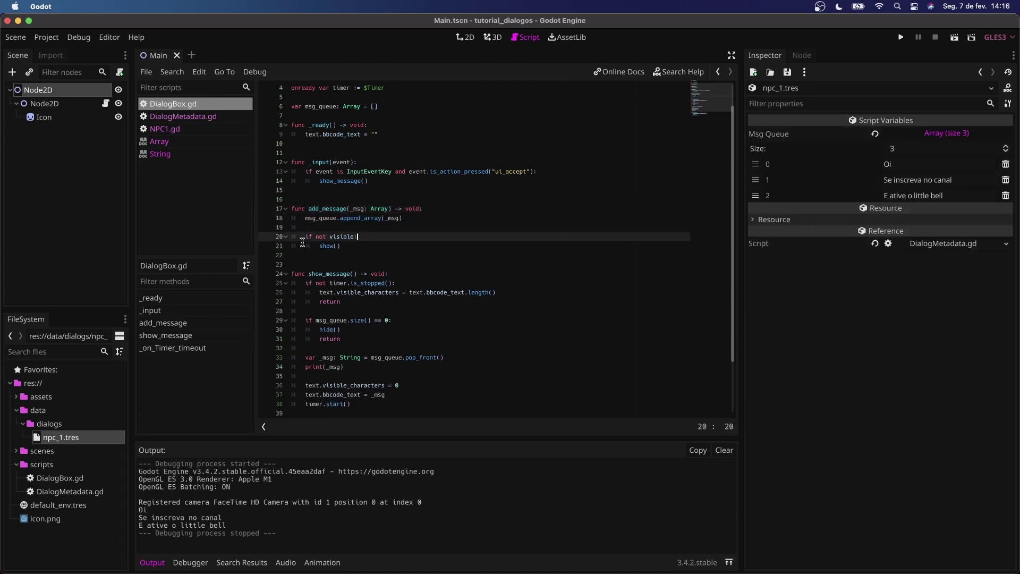
{"action": "key", "text": "shift+Down"}
{"action": "key", "text": "alt+Up"}
{"action": "key", "text": "alt+Up"}
{"action": "key", "text": "Return"}
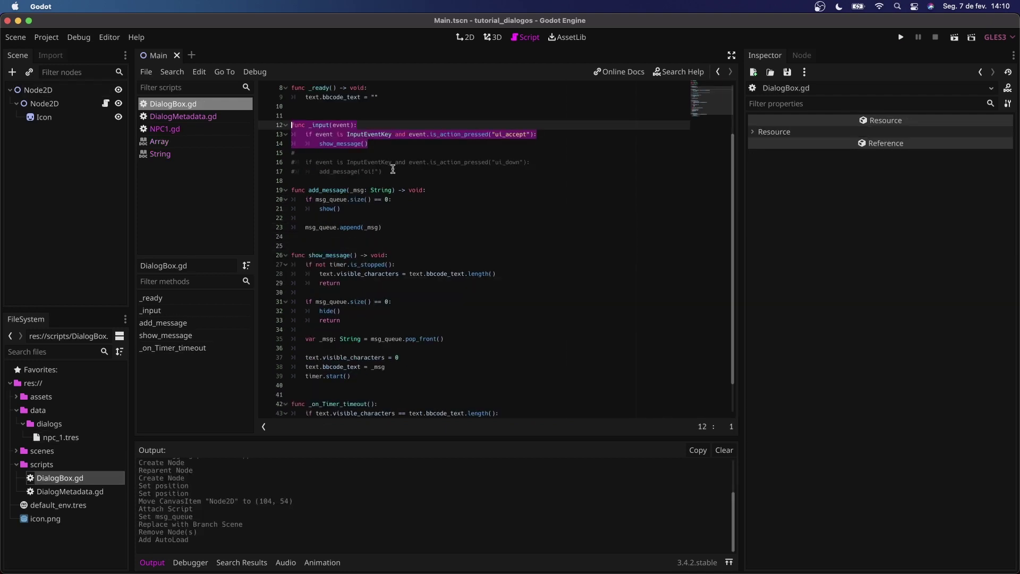
{"action": "left_click", "coordinate": [57, 101]}
- Replace pass in NPC1.gd's _ready with a DialogBox.add_message call passing msg_queue
{"action": "left_click", "coordinate": [106, 103]}
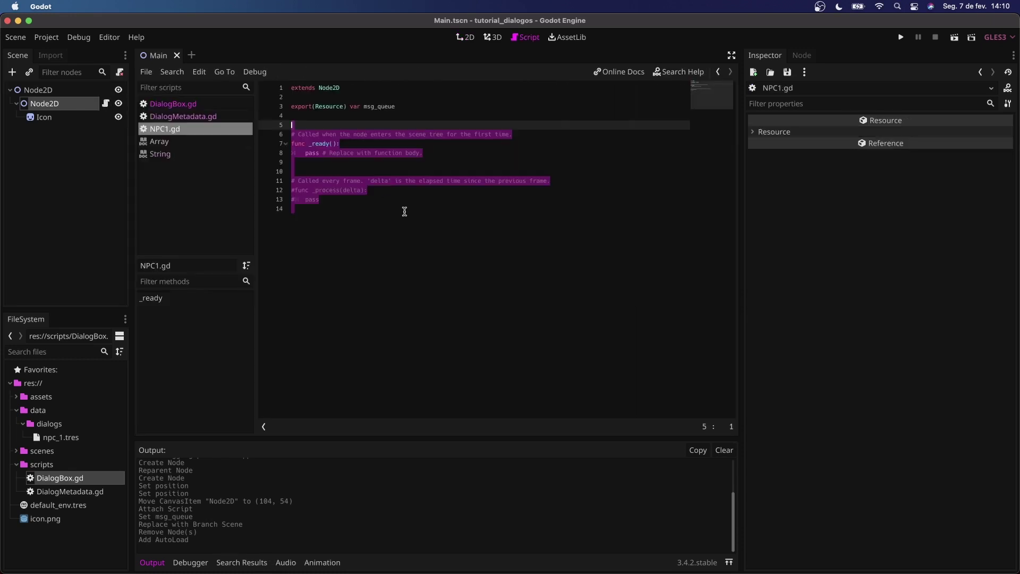
{"action": "left_click", "coordinate": [307, 155]}
{"action": "left_click_drag", "start_coordinate": [307, 154], "coordinate": [424, 155]}
{"action": "type", "text": "DialogBox.add_messa"}
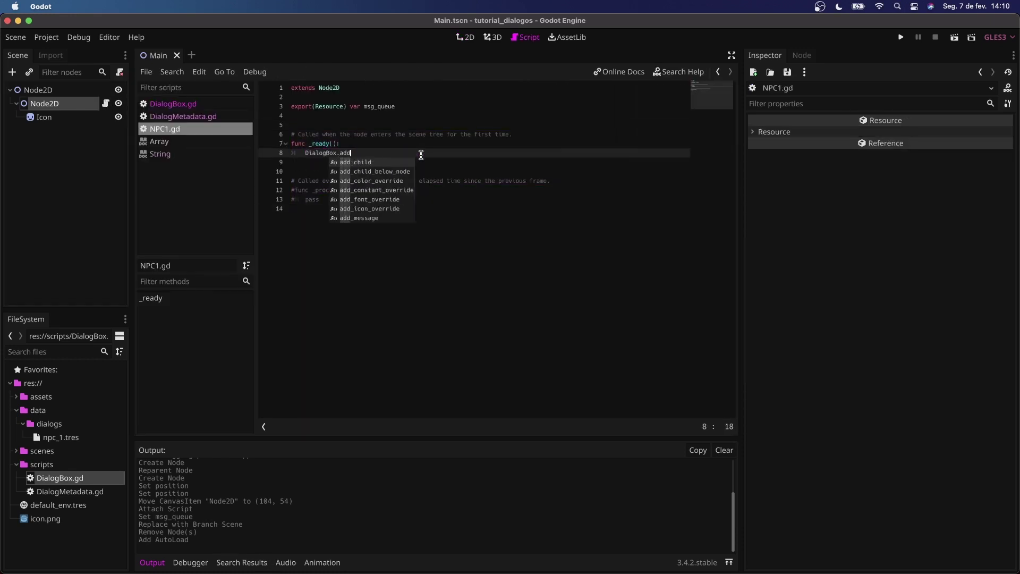
{"action": "key", "text": "Return"}
{"action": "type", "text": "msg_queue"}
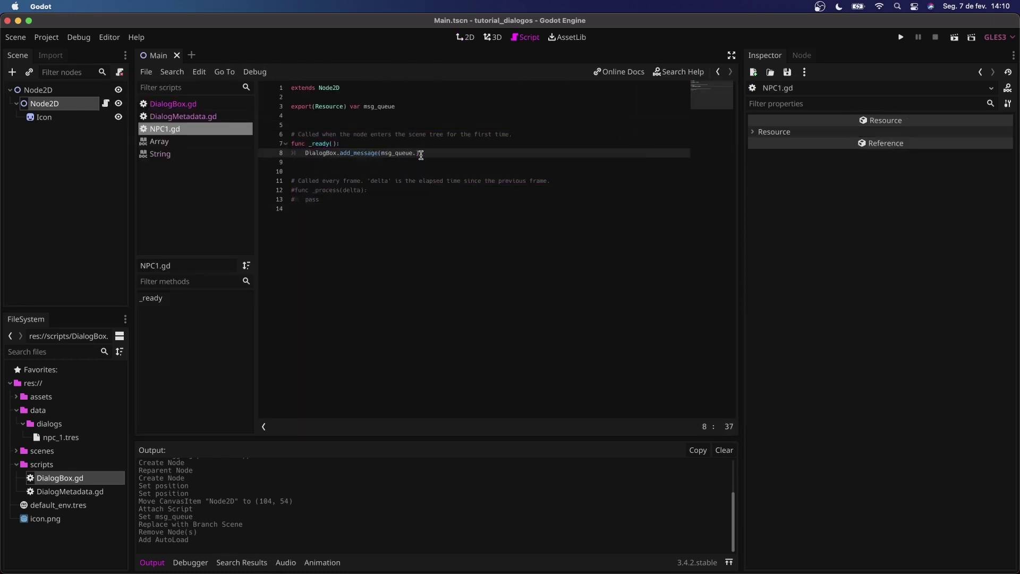
{"action": "type", "text": "."}
{"action": "left_click", "coordinate": [107, 437]}
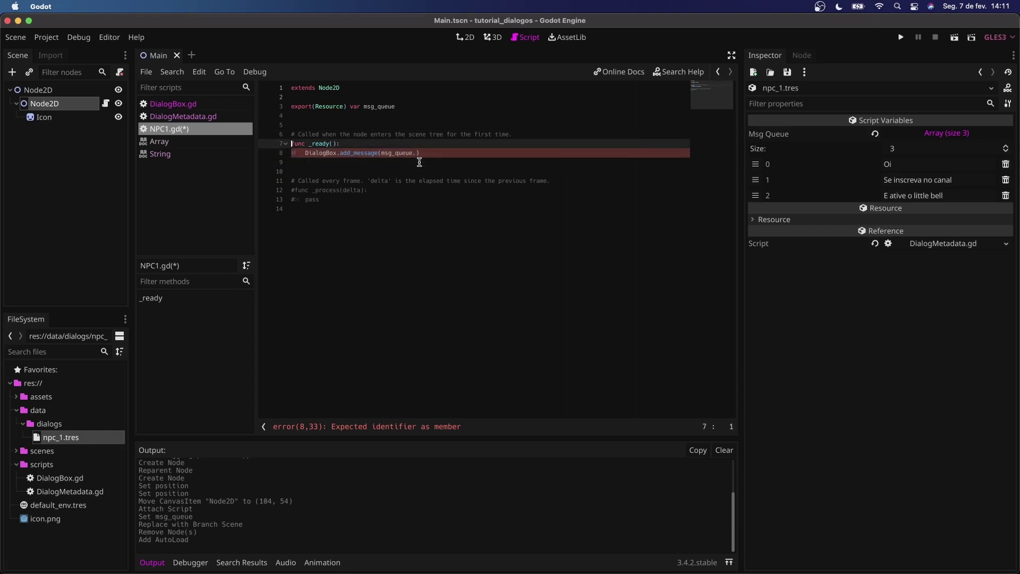
- Rename the exported variable to interaction and pass interaction.msg_queue to add_message
{"action": "double_click", "coordinate": [378, 106]}
{"action": "type", "text": "interaction"}
{"action": "key", "text": "super+s"}
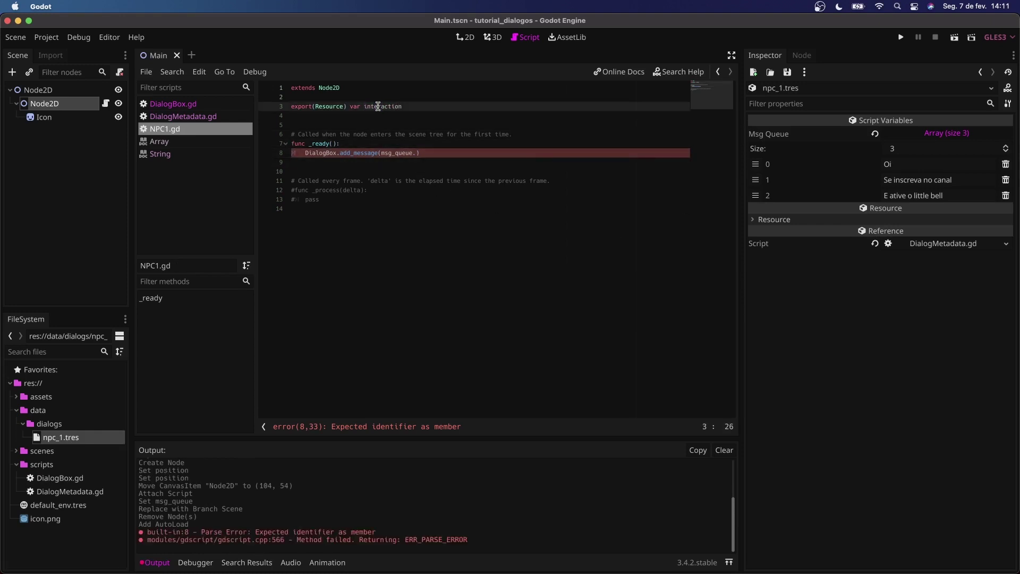
{"action": "double_click", "coordinate": [403, 153]}
{"action": "type", "text": "interaction"}
{"action": "key", "text": "Right"}
{"action": "type", "text": "msg_queue"}
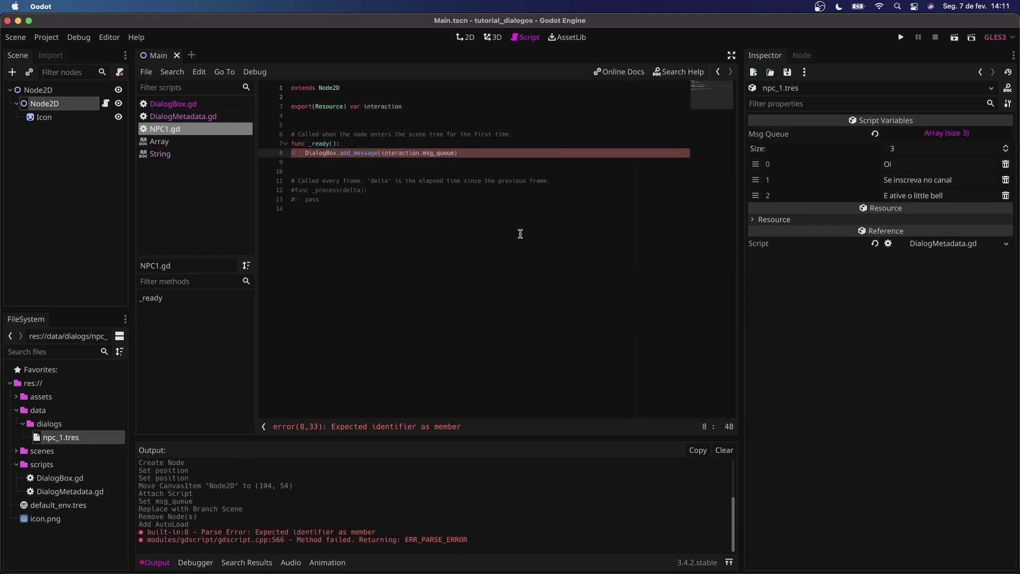
{"action": "left_click", "coordinate": [361, 153], "text": "super"}
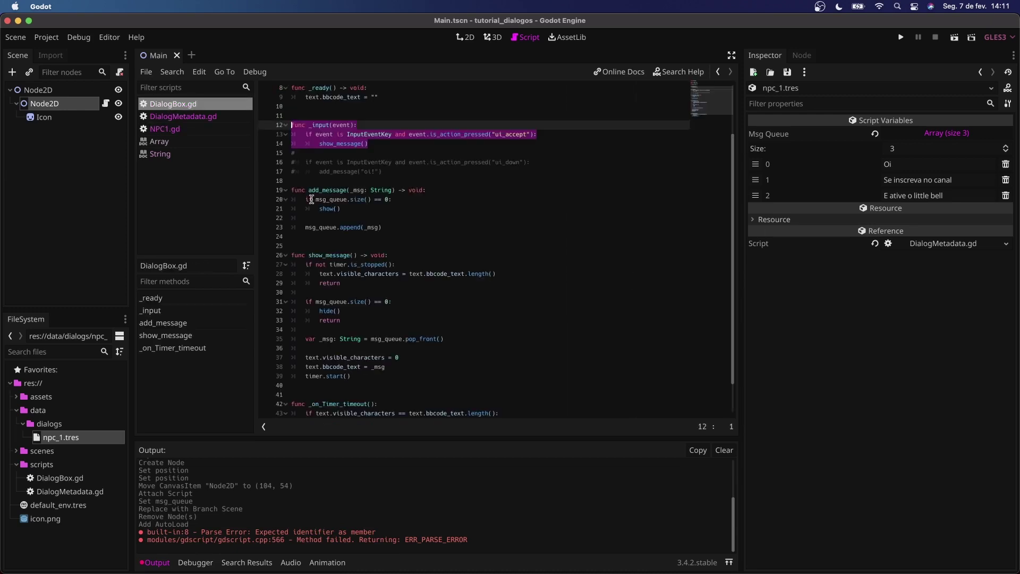
{"action": "left_click", "coordinate": [431, 190]}
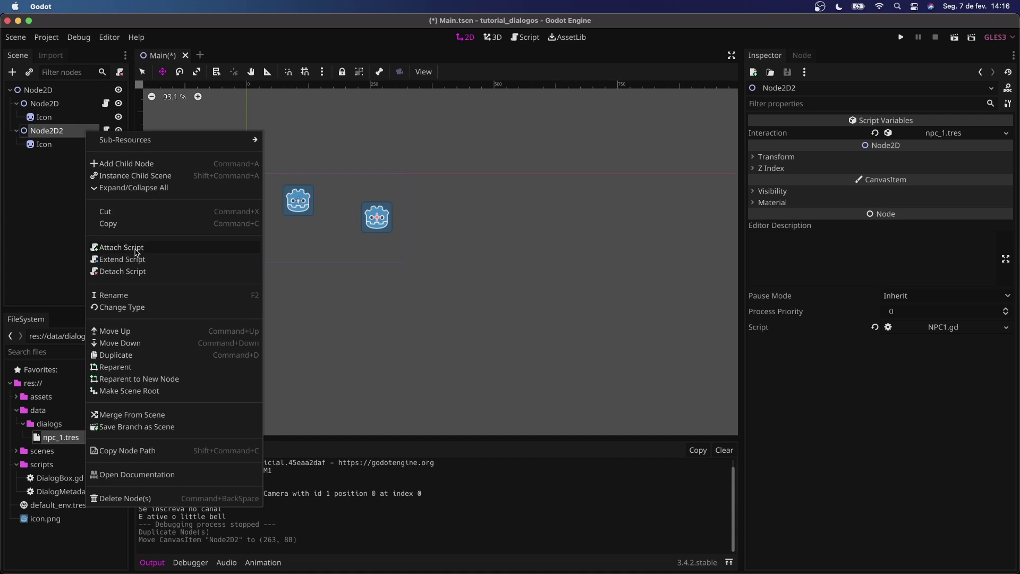
- Attach a new Npc2.gd to Node2D2 that calls DialogBox.add_message() when ui_up is pressed
{"action": "left_click", "coordinate": [137, 253]}
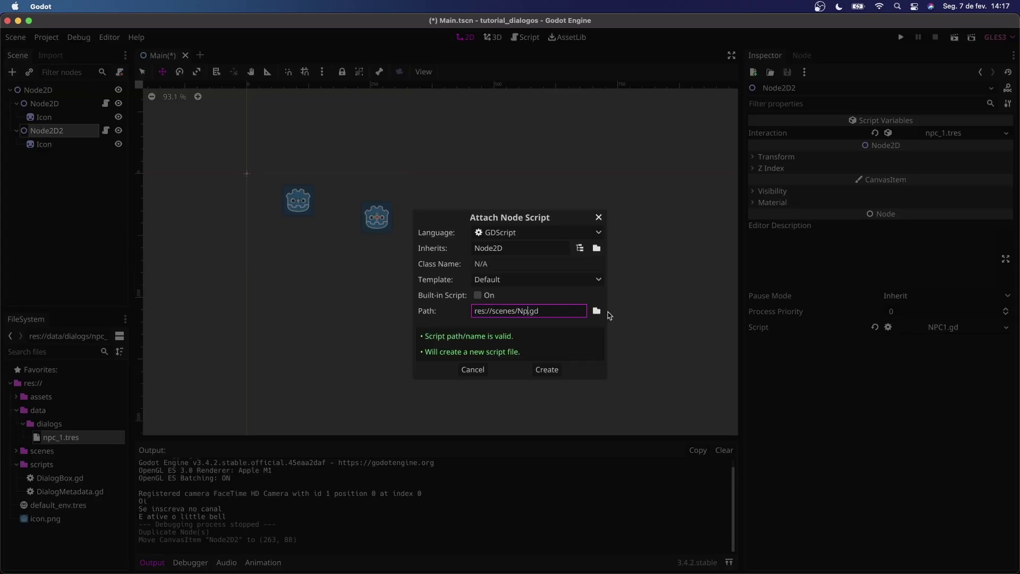
{"action": "left_click", "coordinate": [549, 368]}
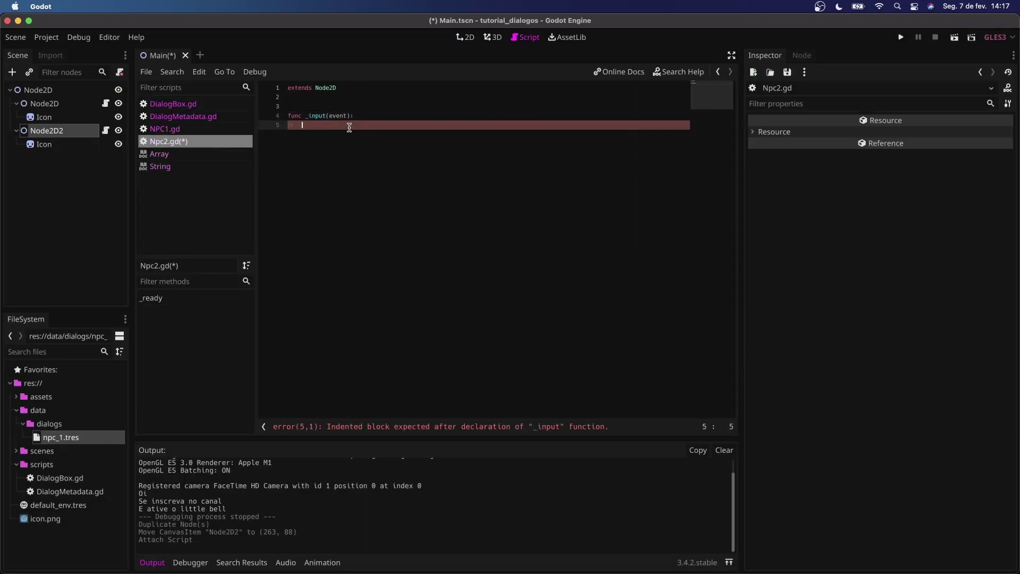
{"action": "type", "text": "if event is InputEventKey and event.is_action_pressed(\"ui_up\"):"}
{"action": "key", "text": "Return"}
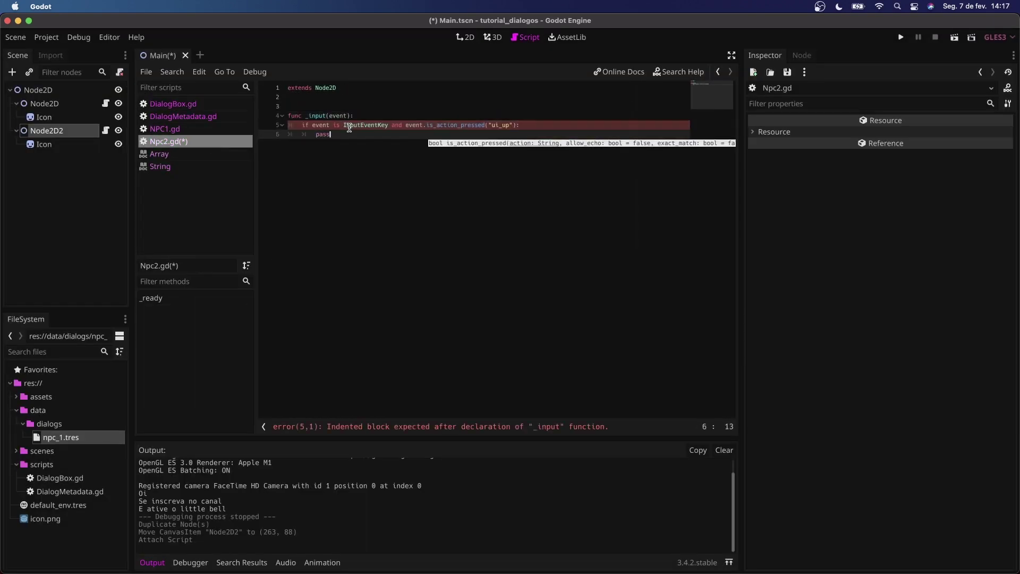
{"action": "type", "text": "DialogBox.add_message()"}
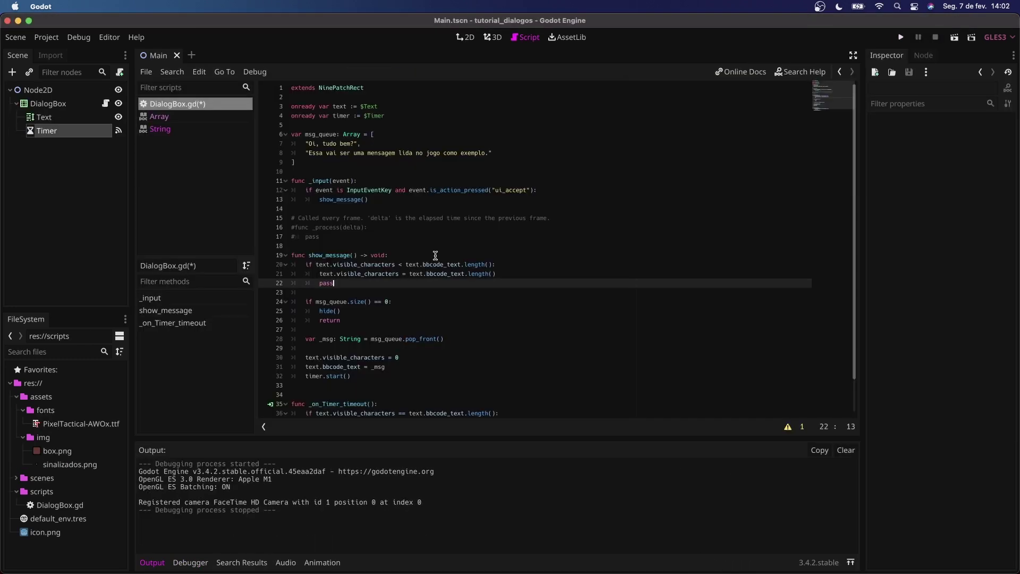
{"action": "type", "text": "return"}
- Save DialogBox.gd, run the game, advance through both dialog messages, then stop it
{"action": "key", "text": "super+s"}
{"action": "key", "text": "super+b"}
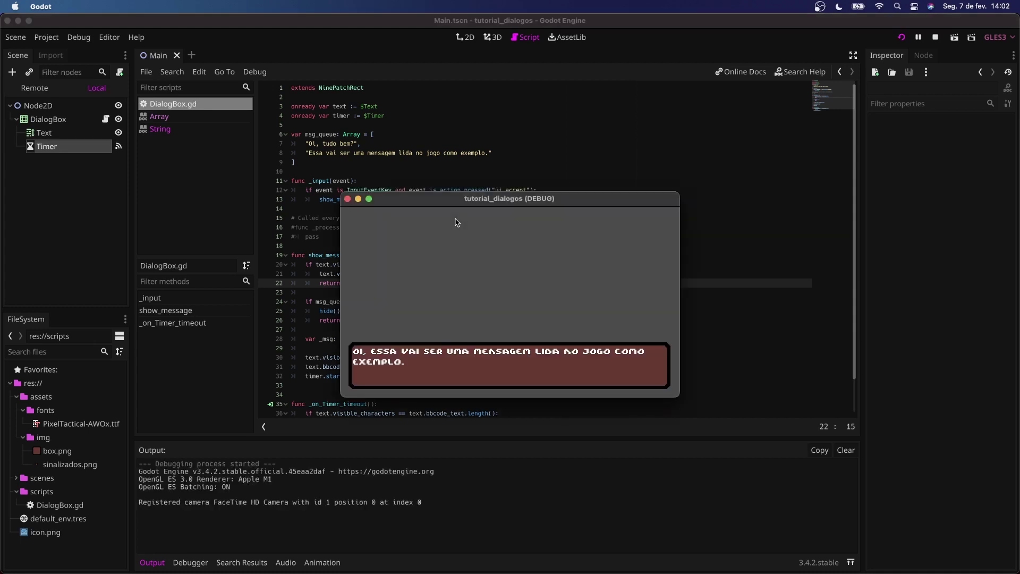
{"action": "key", "text": "Return"}
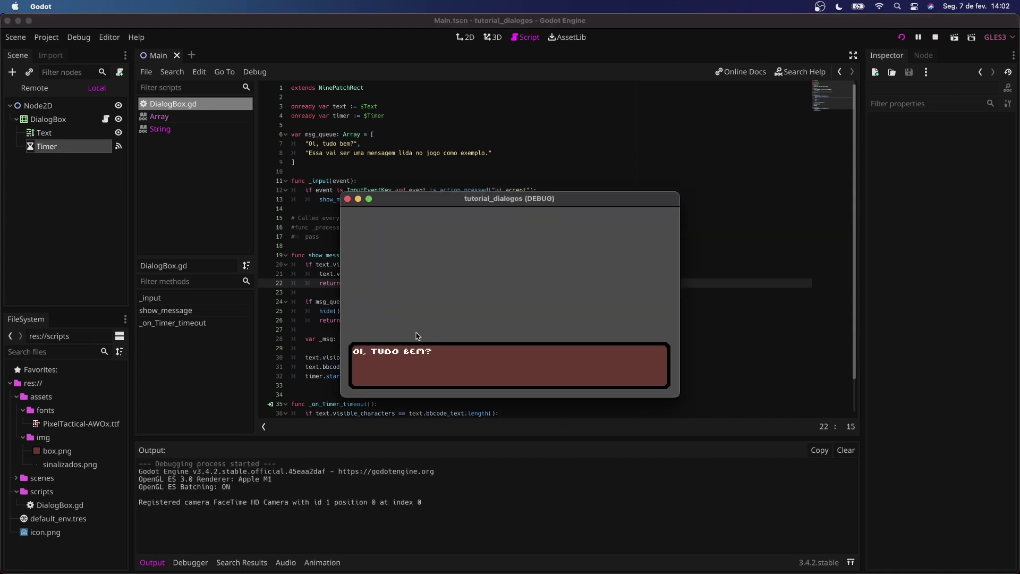
{"action": "key", "text": "Return"}
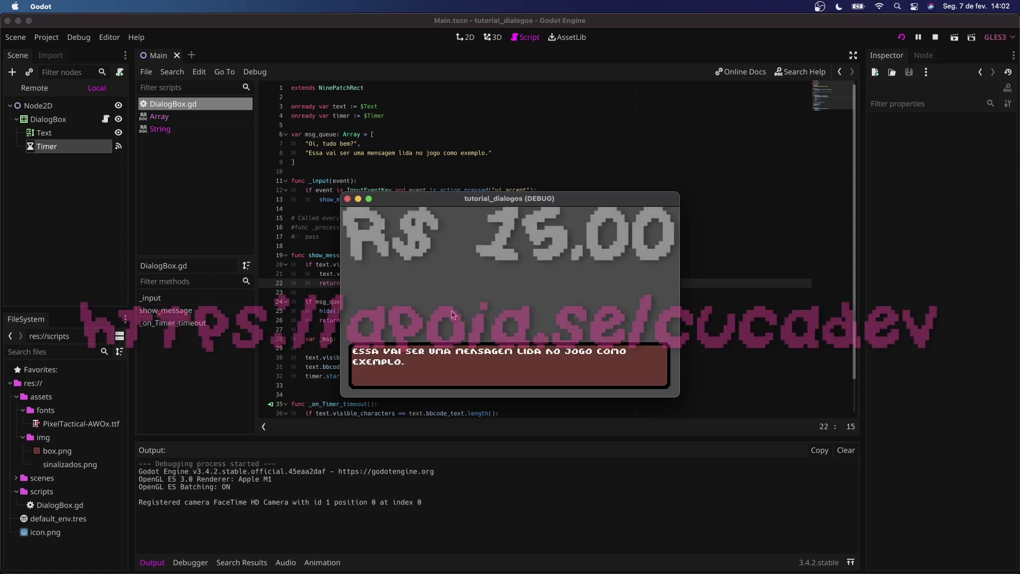
{"action": "key", "text": "super+q"}
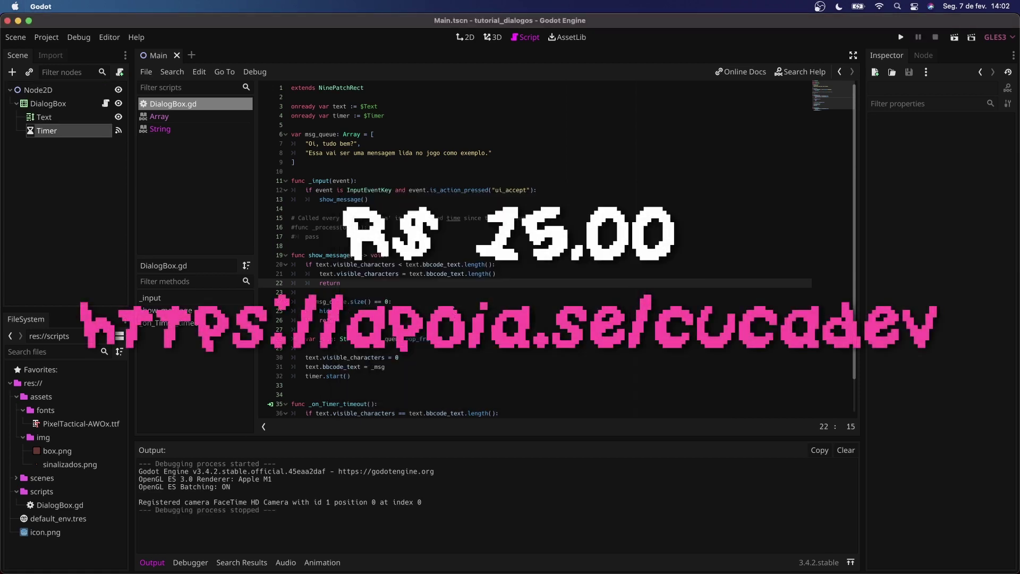